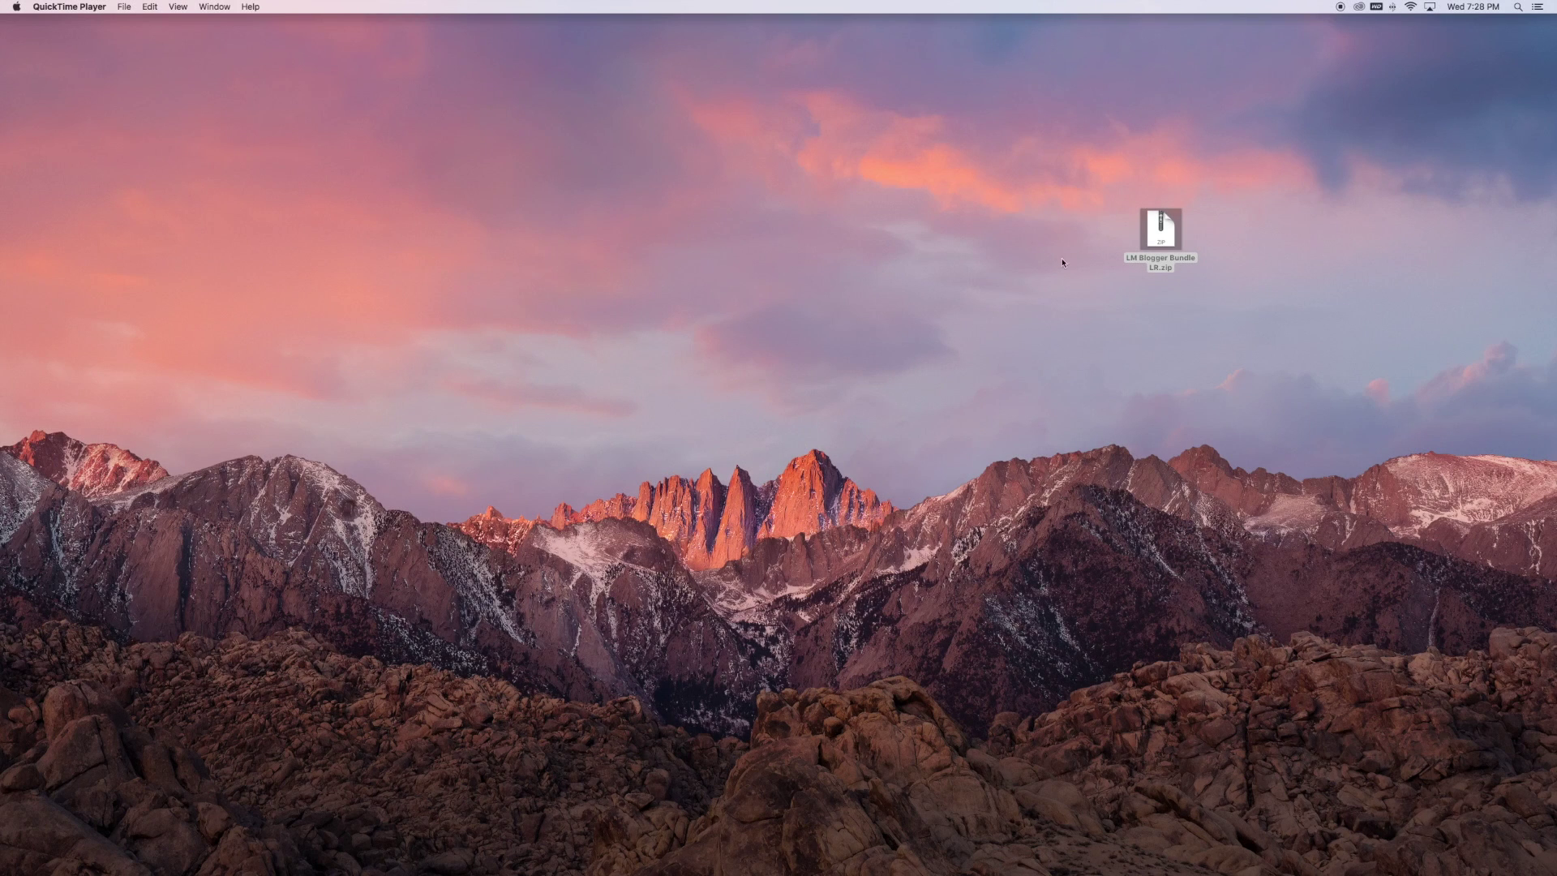
Unzip LM Blogger Bundle LR.zip on the desktop into a folder.
key("super+Tab")
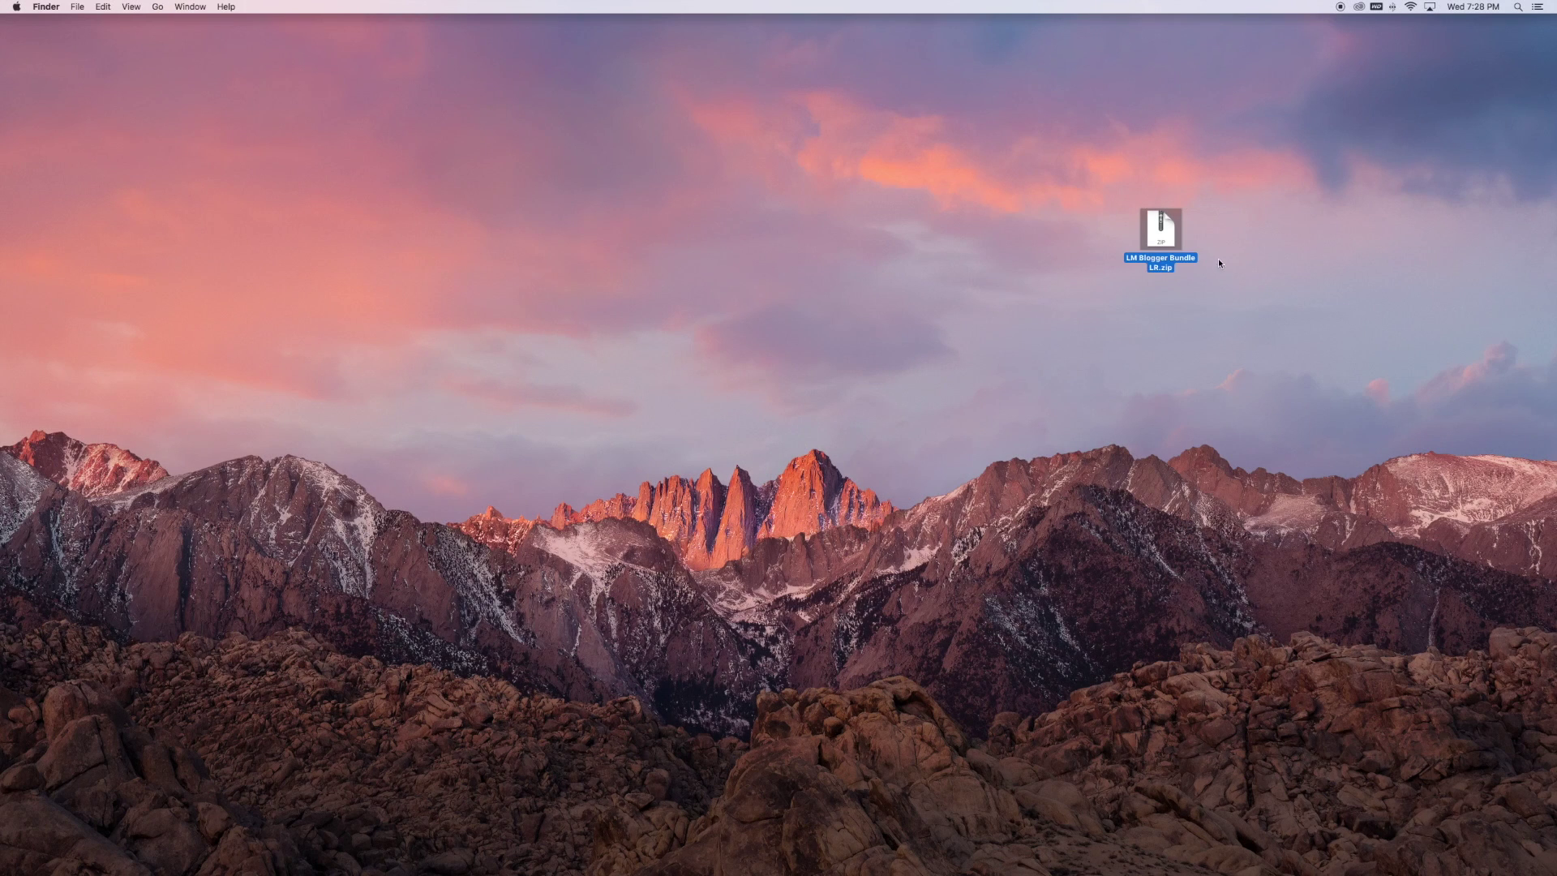
right_click(1167, 235)
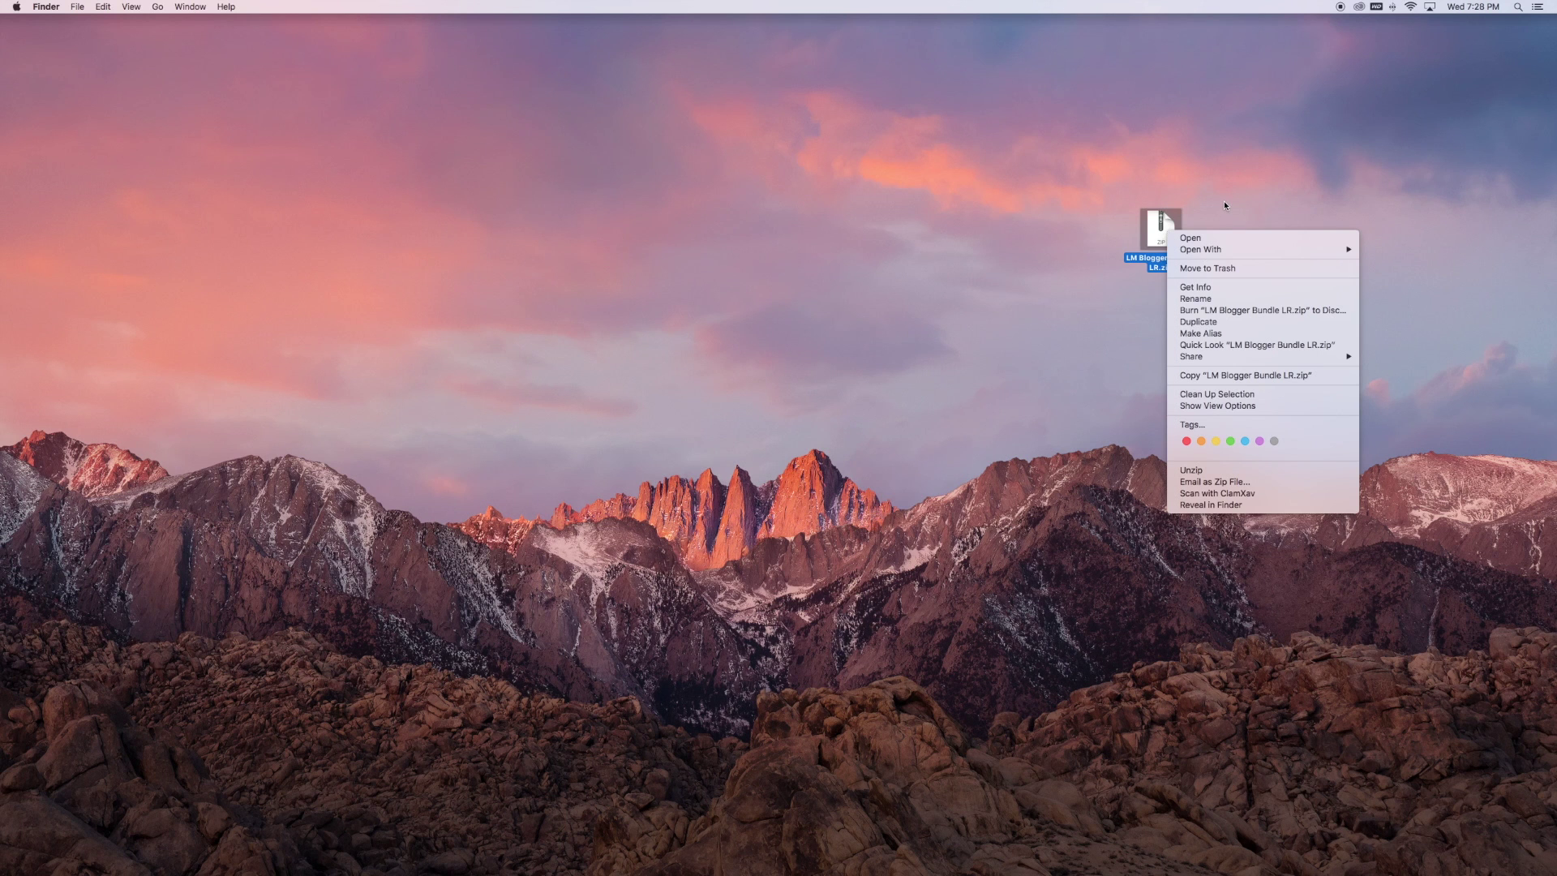
left_click(1175, 237)
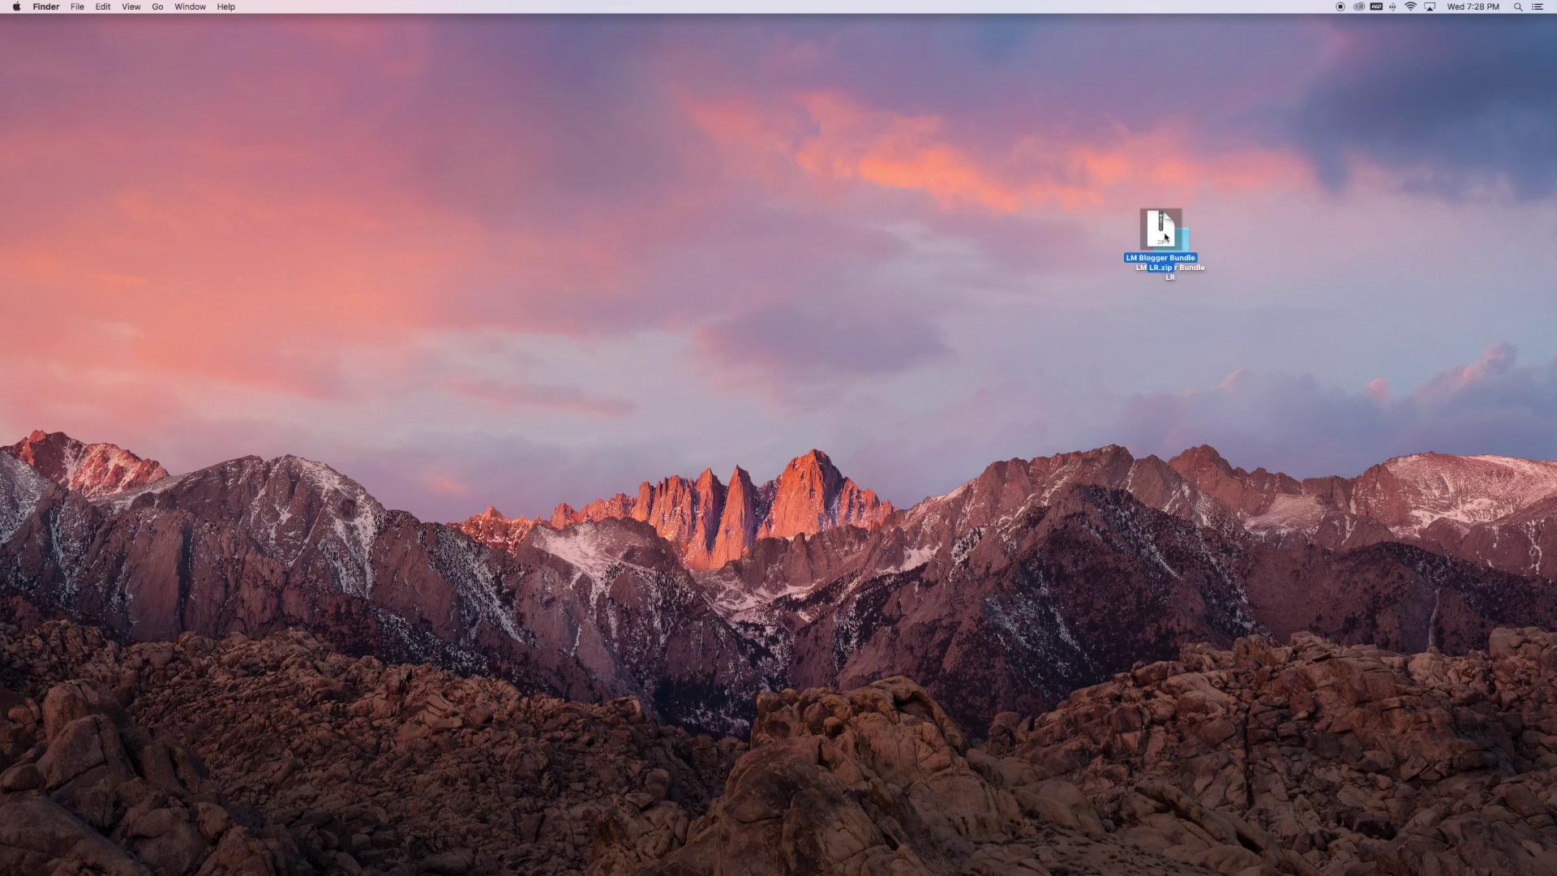
Move the LM Blogger Bundle LR.zip archive to the Trash.
right_click(1165, 230)
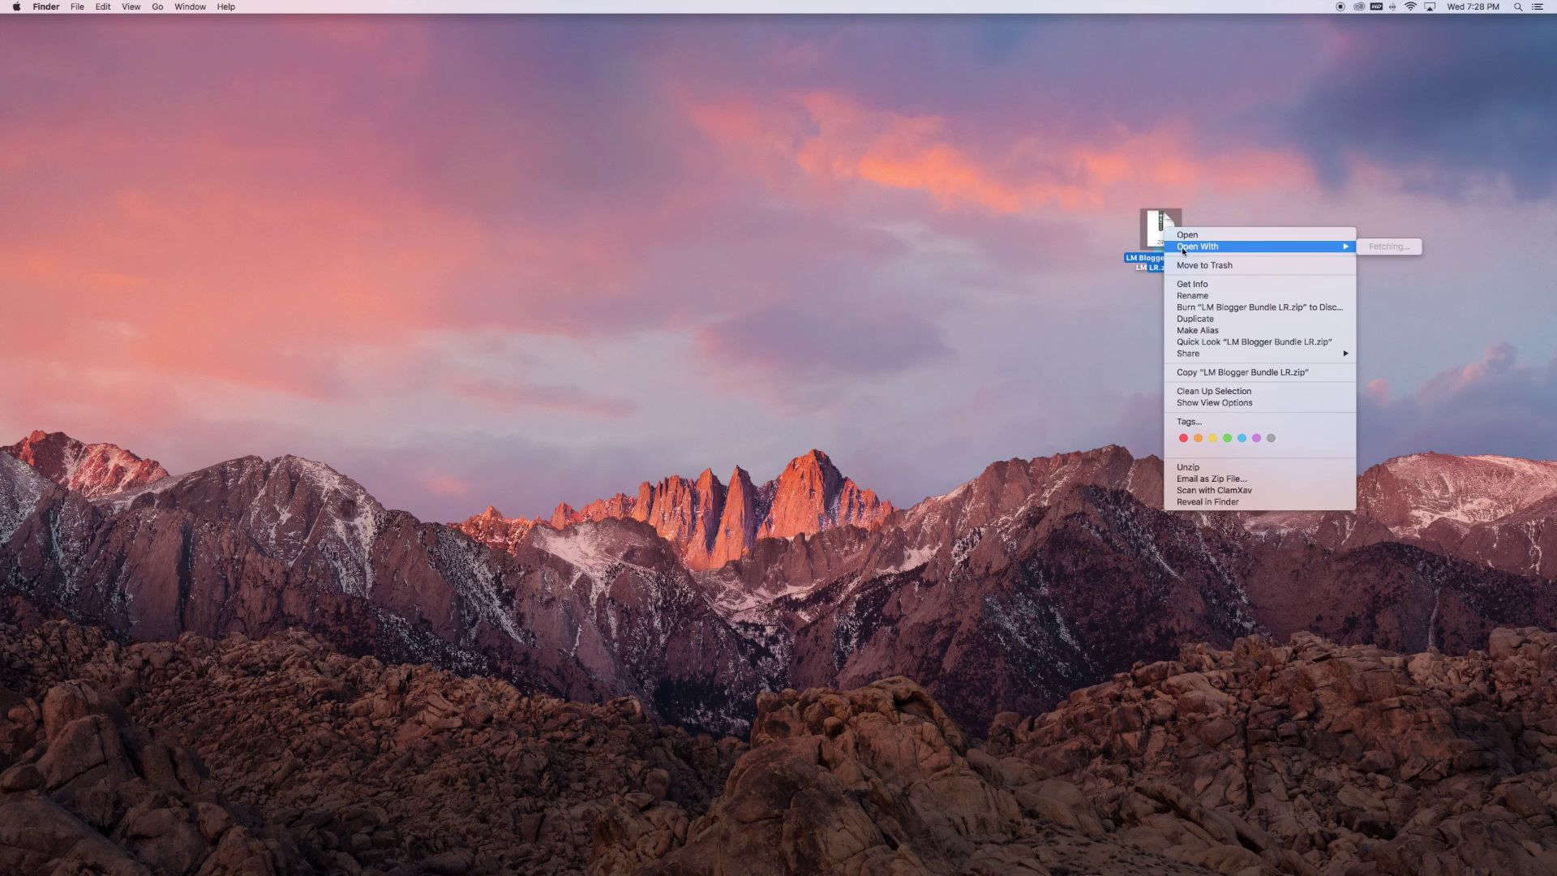
left_click(1190, 265)
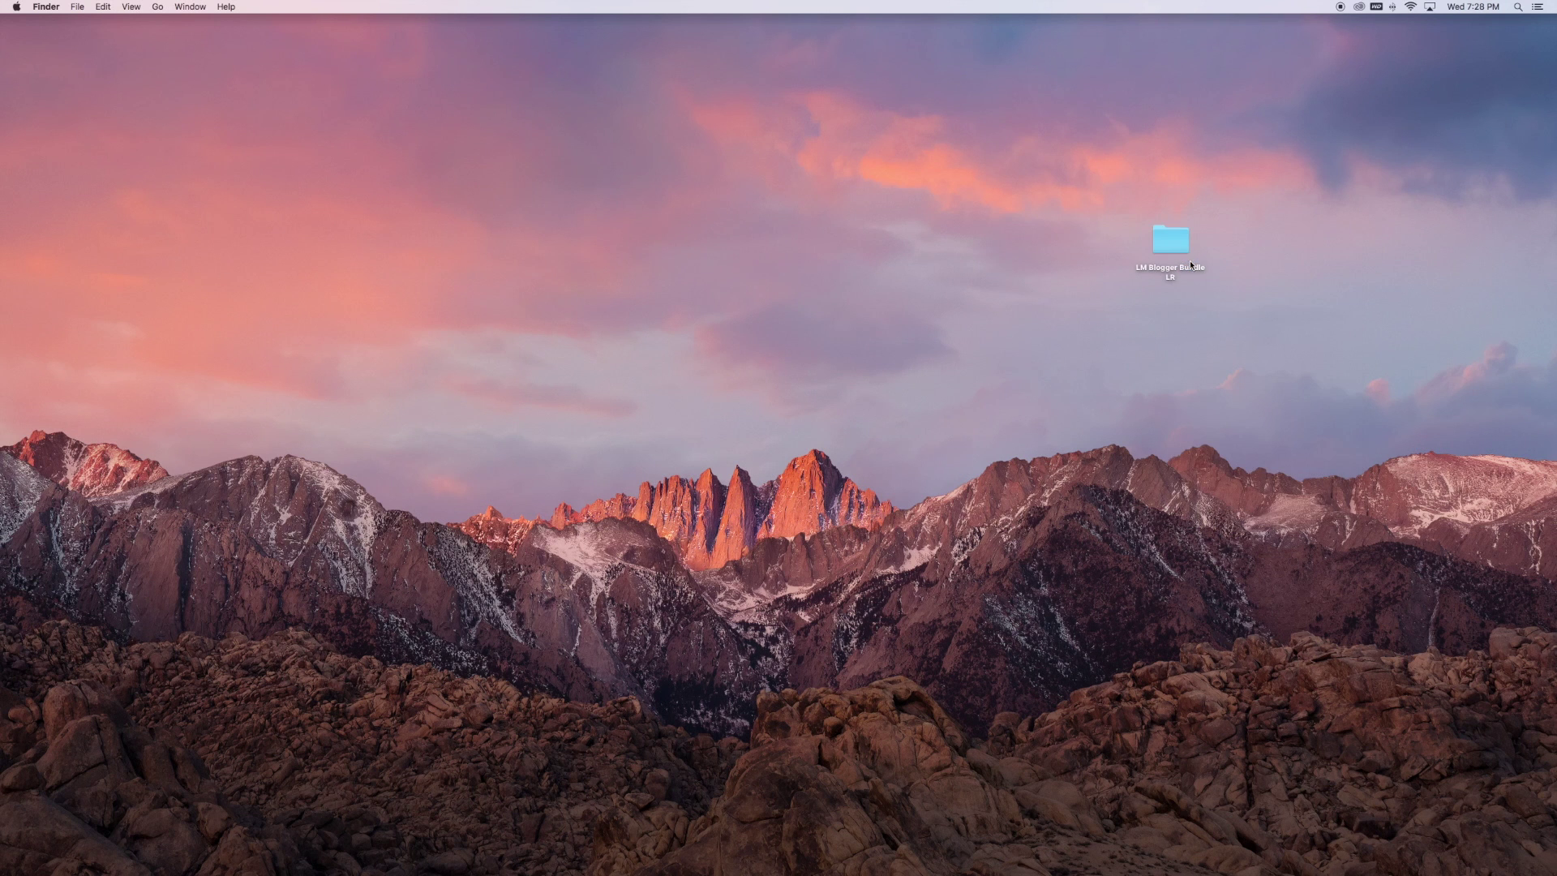
mouse_move(696, 872)
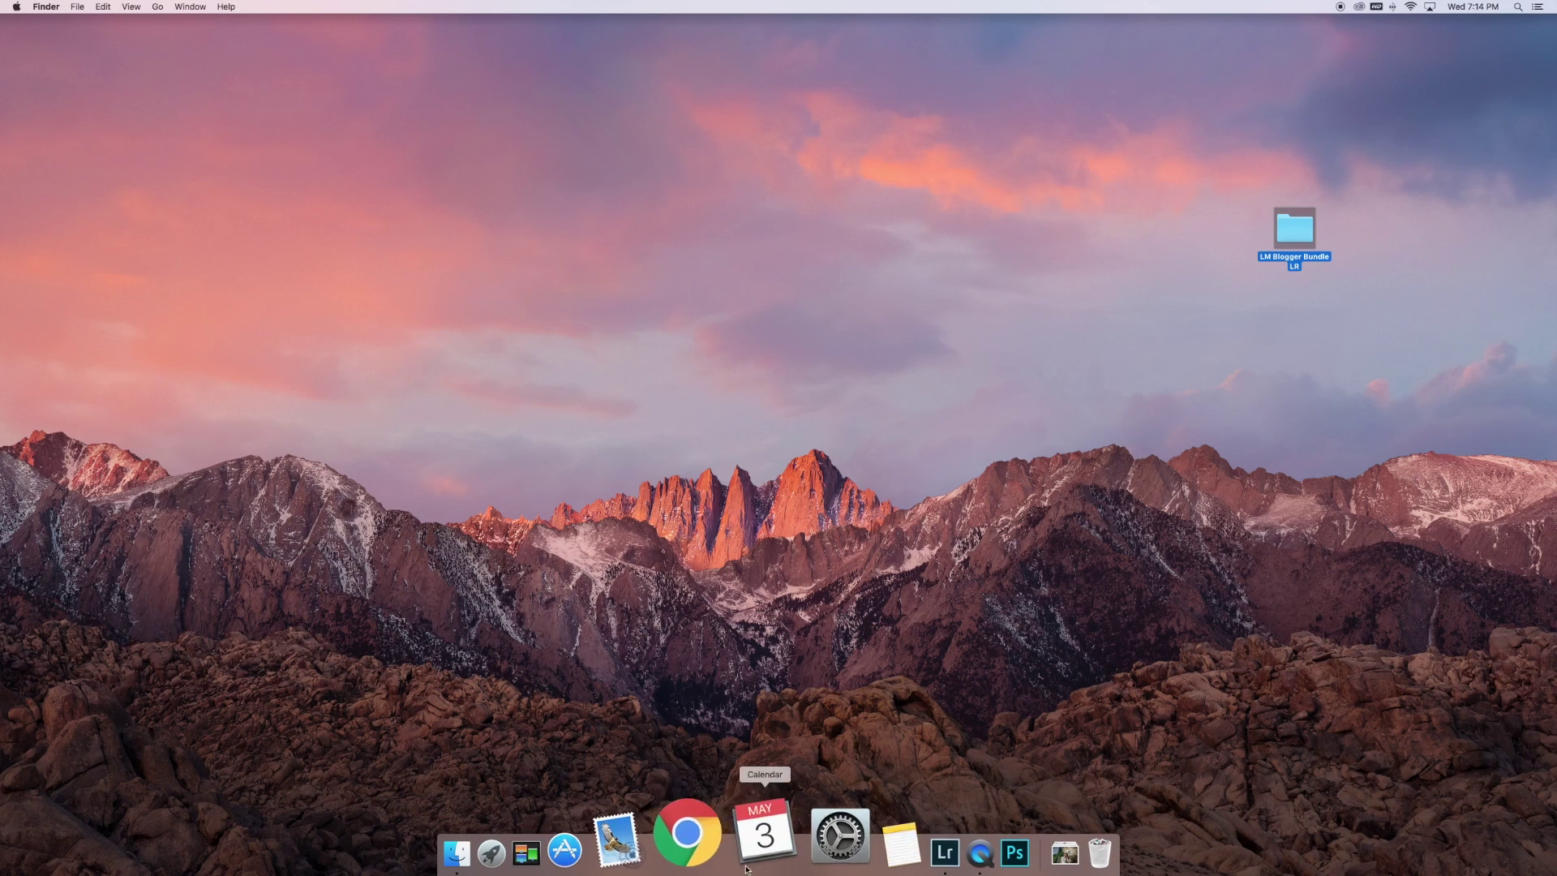
Reveal the presets folder from Lightroom Preferences > Presets and open Lightroom > Develop Presets in Finder.
left_click(849, 857)
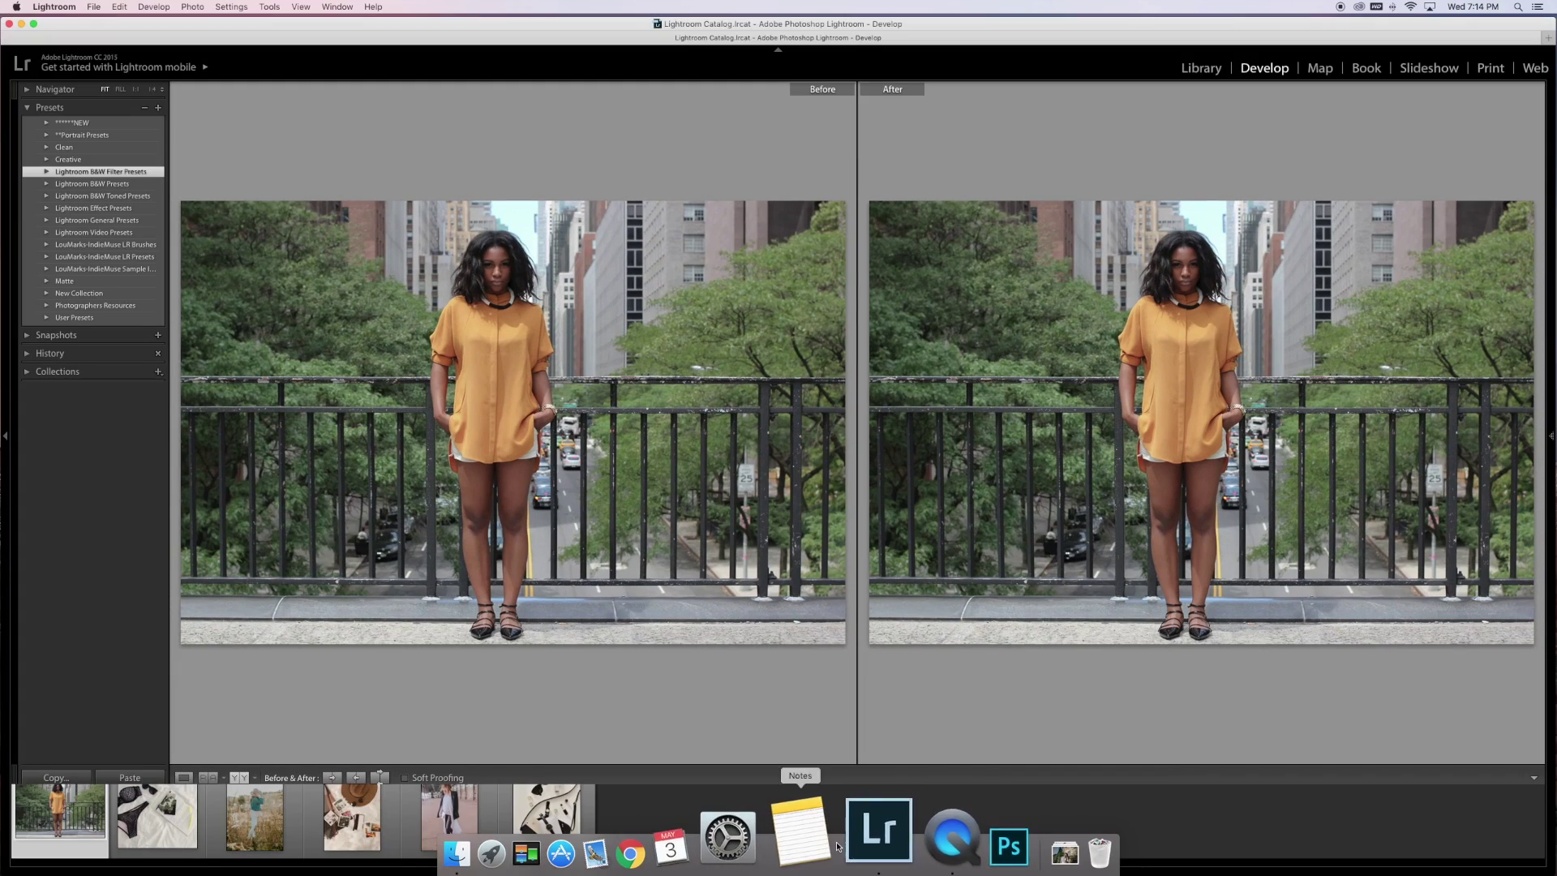
left_click(94, 7)
mouse_move(53, 6)
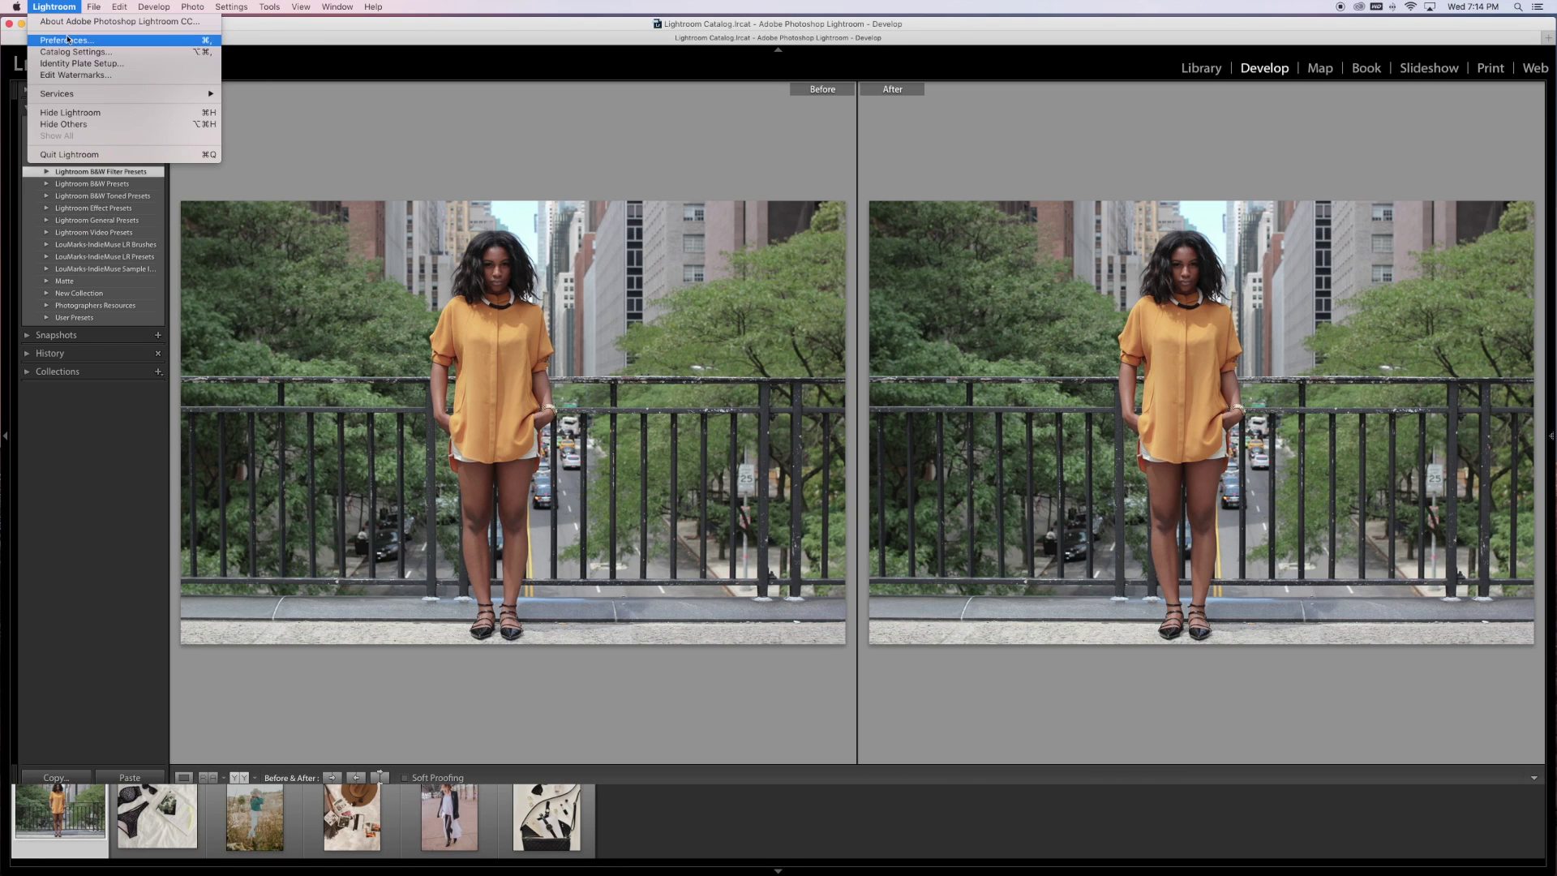
left_click(68, 40)
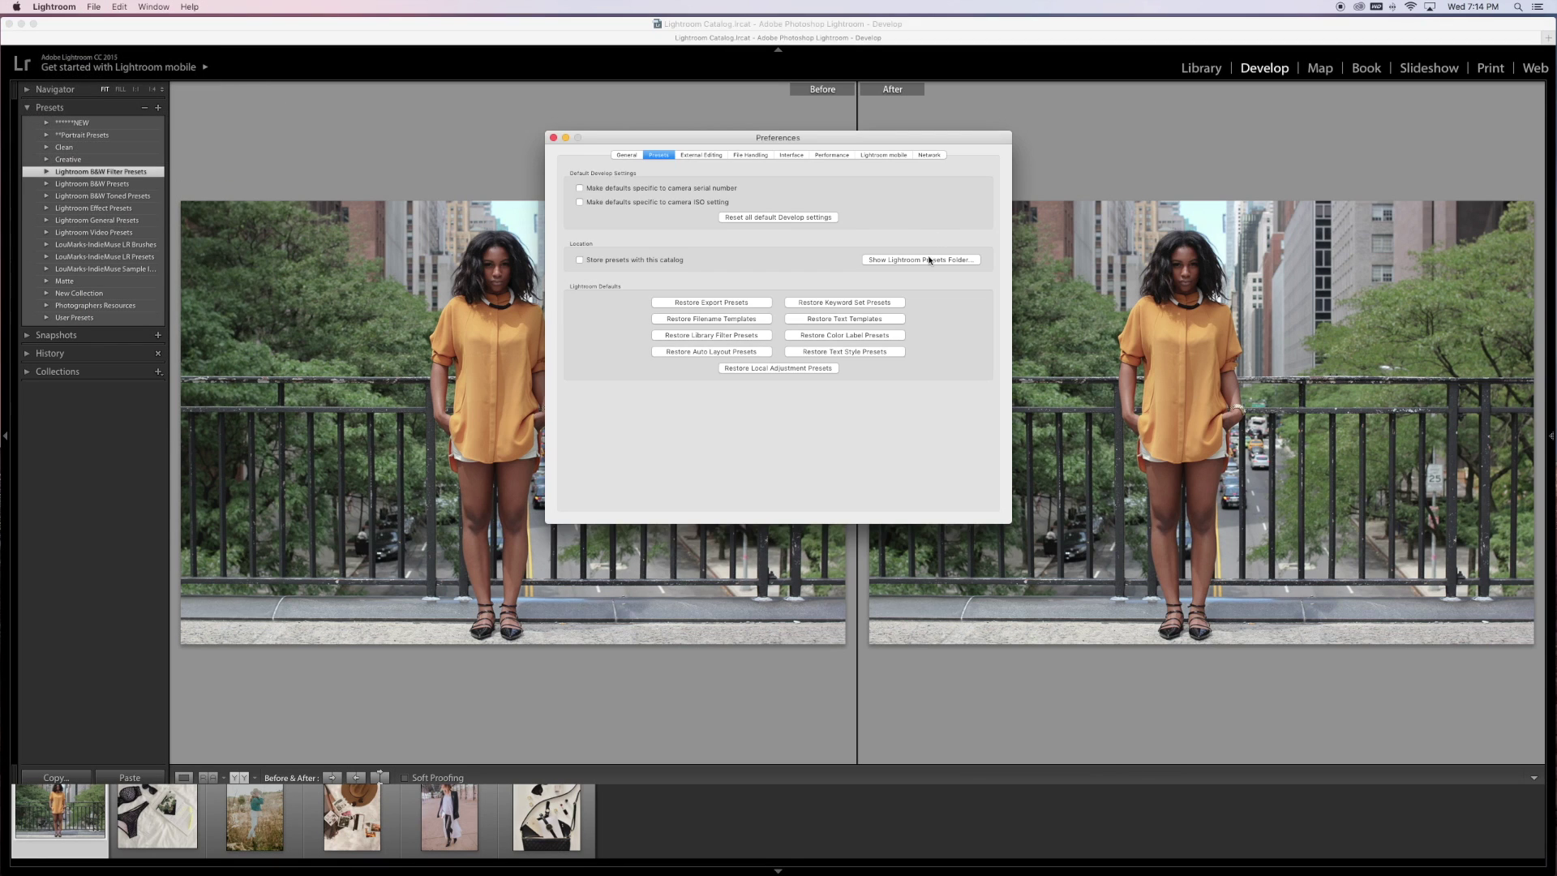
left_click(921, 261)
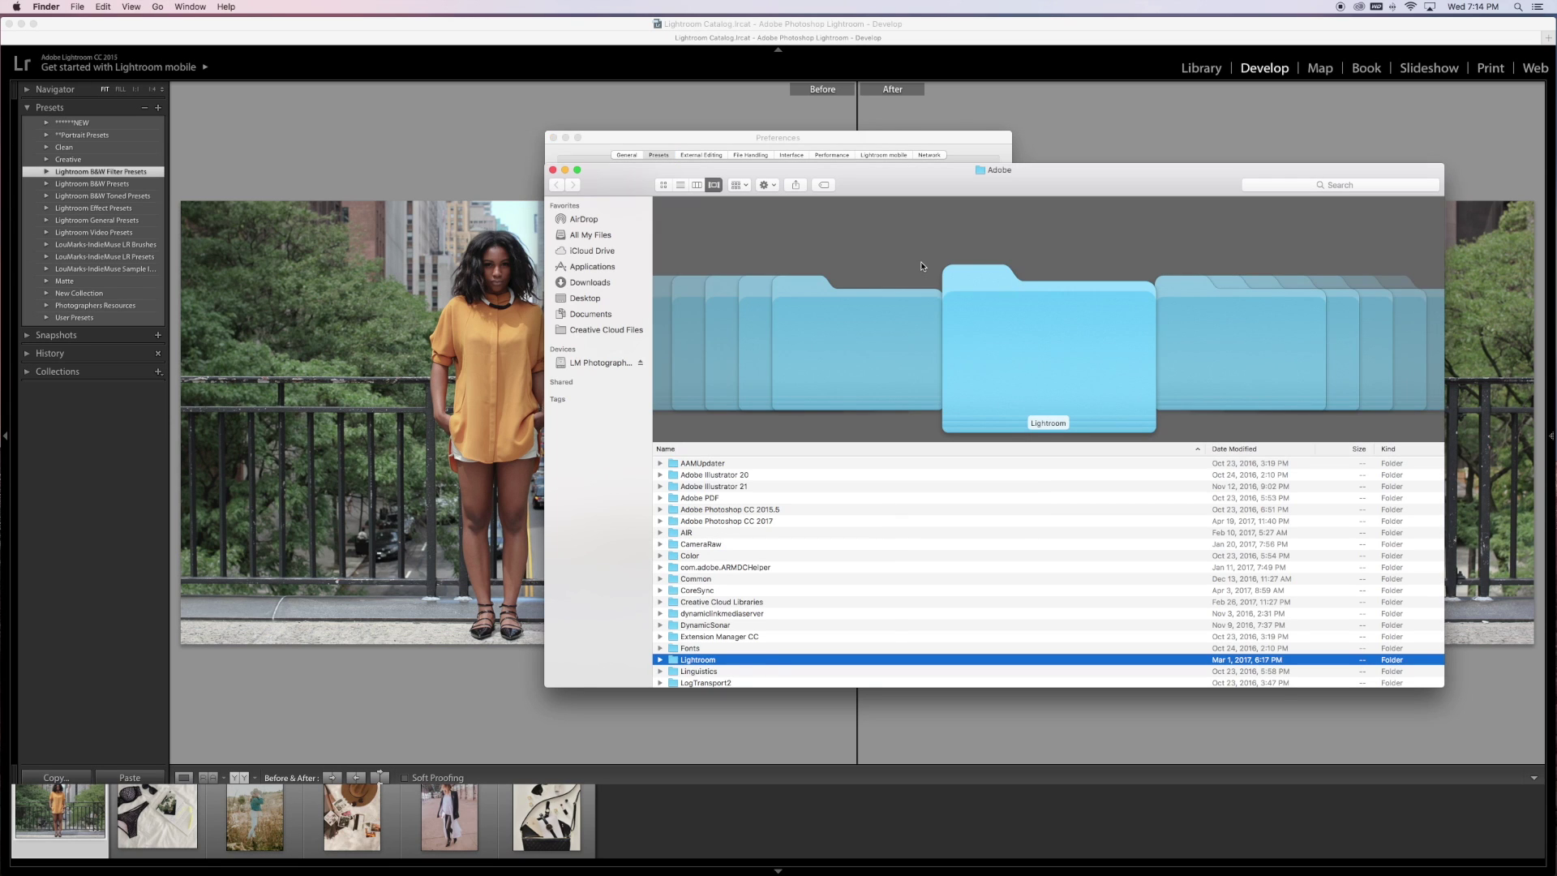
double_click(758, 660)
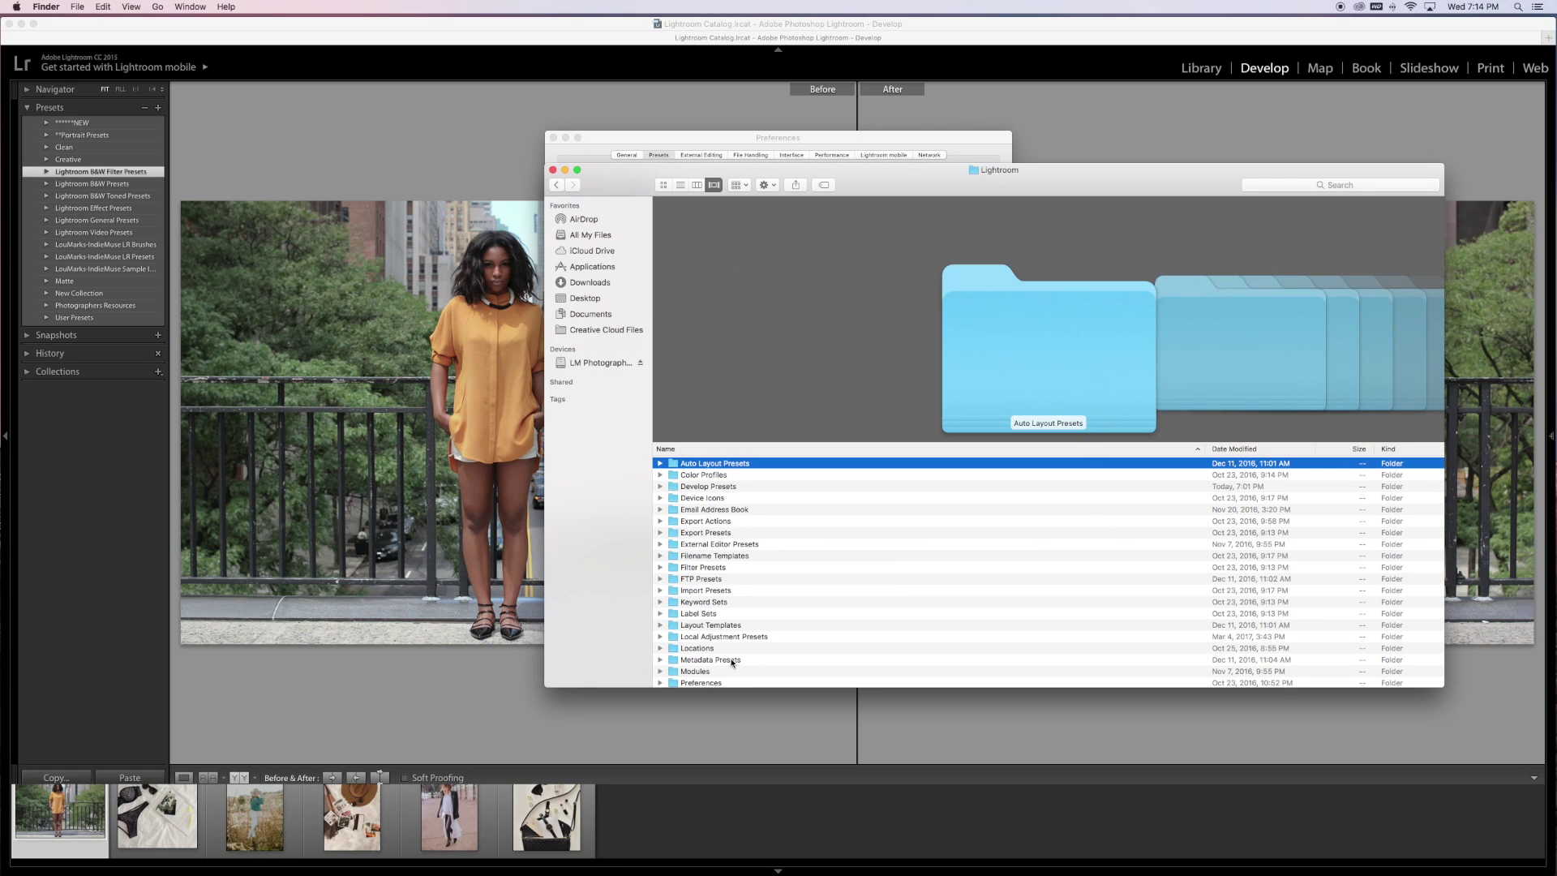
double_click(726, 487)
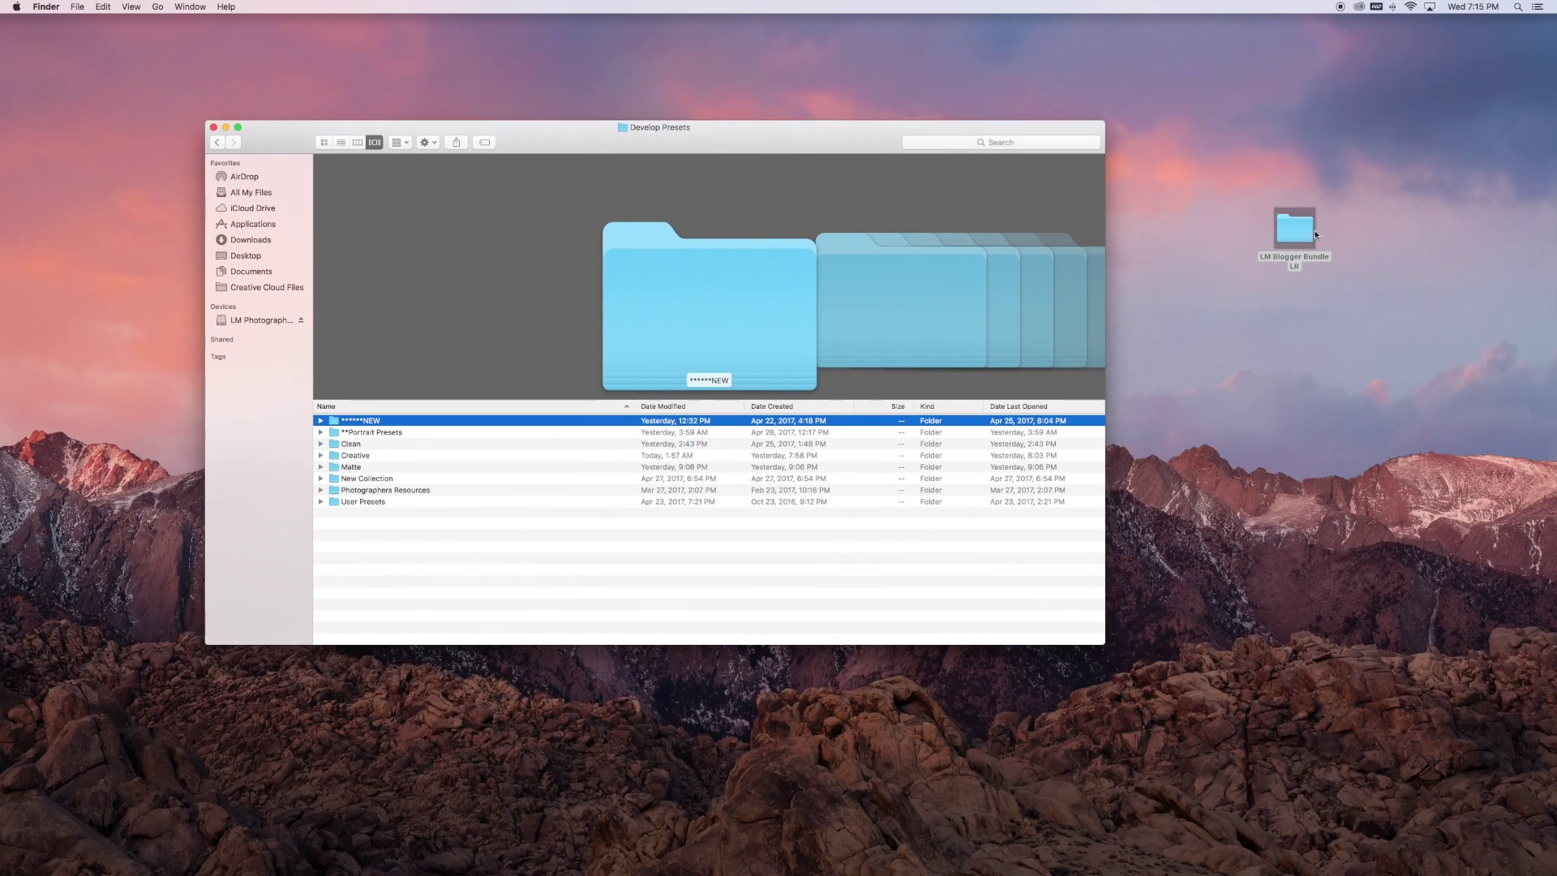
Open LM Blogger Bundle LR and copy the nine LM preset folders, LM Bright And Airy through LM Street Photography.
double_click(1301, 231)
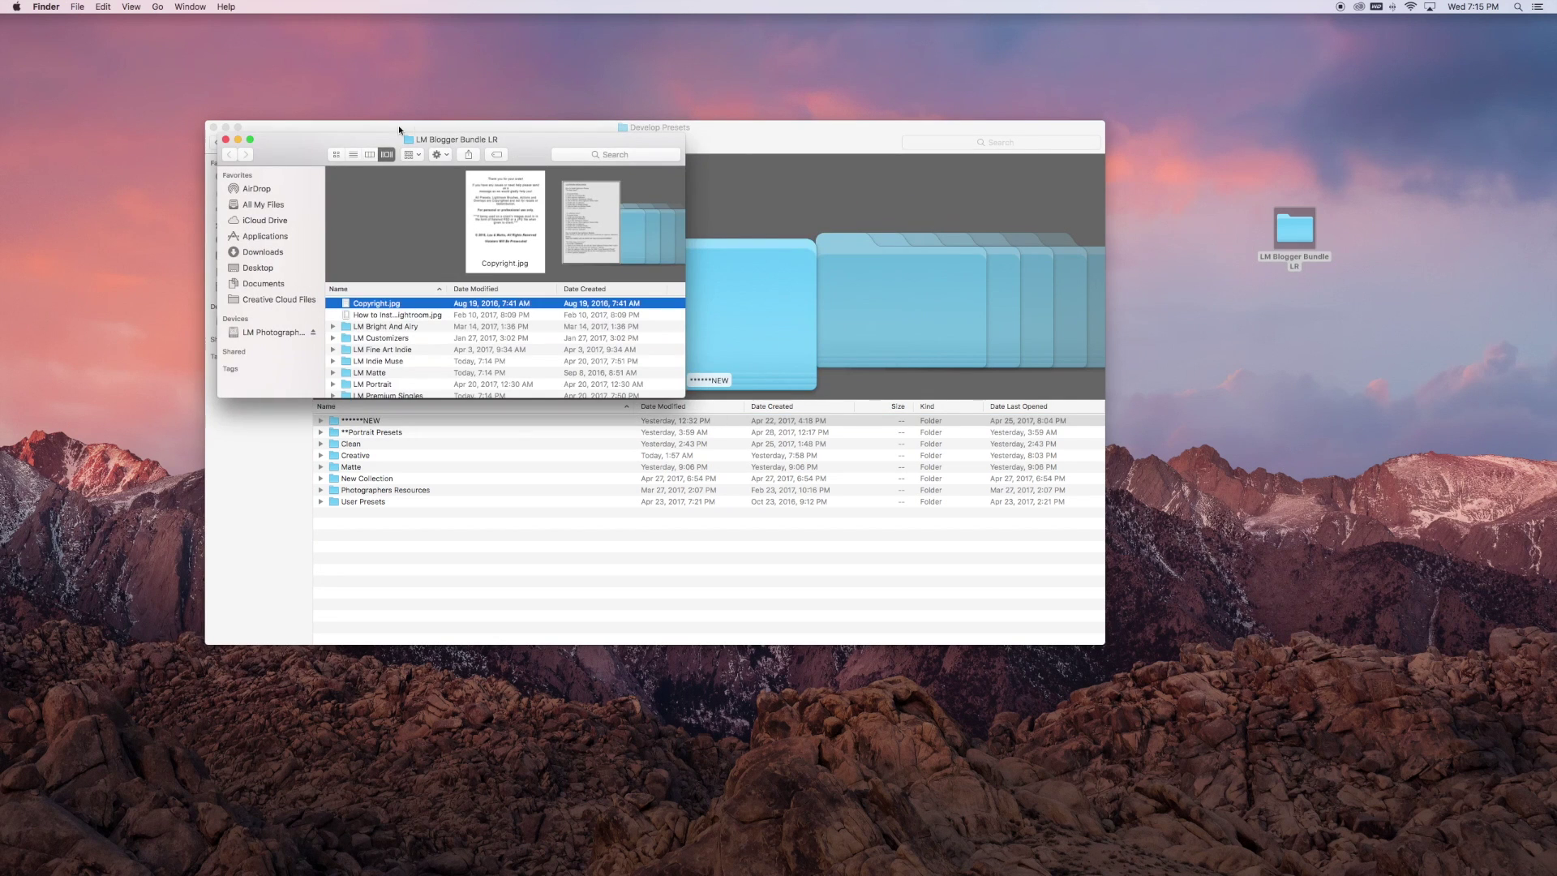
left_click_drag(398, 128, 1314, 165)
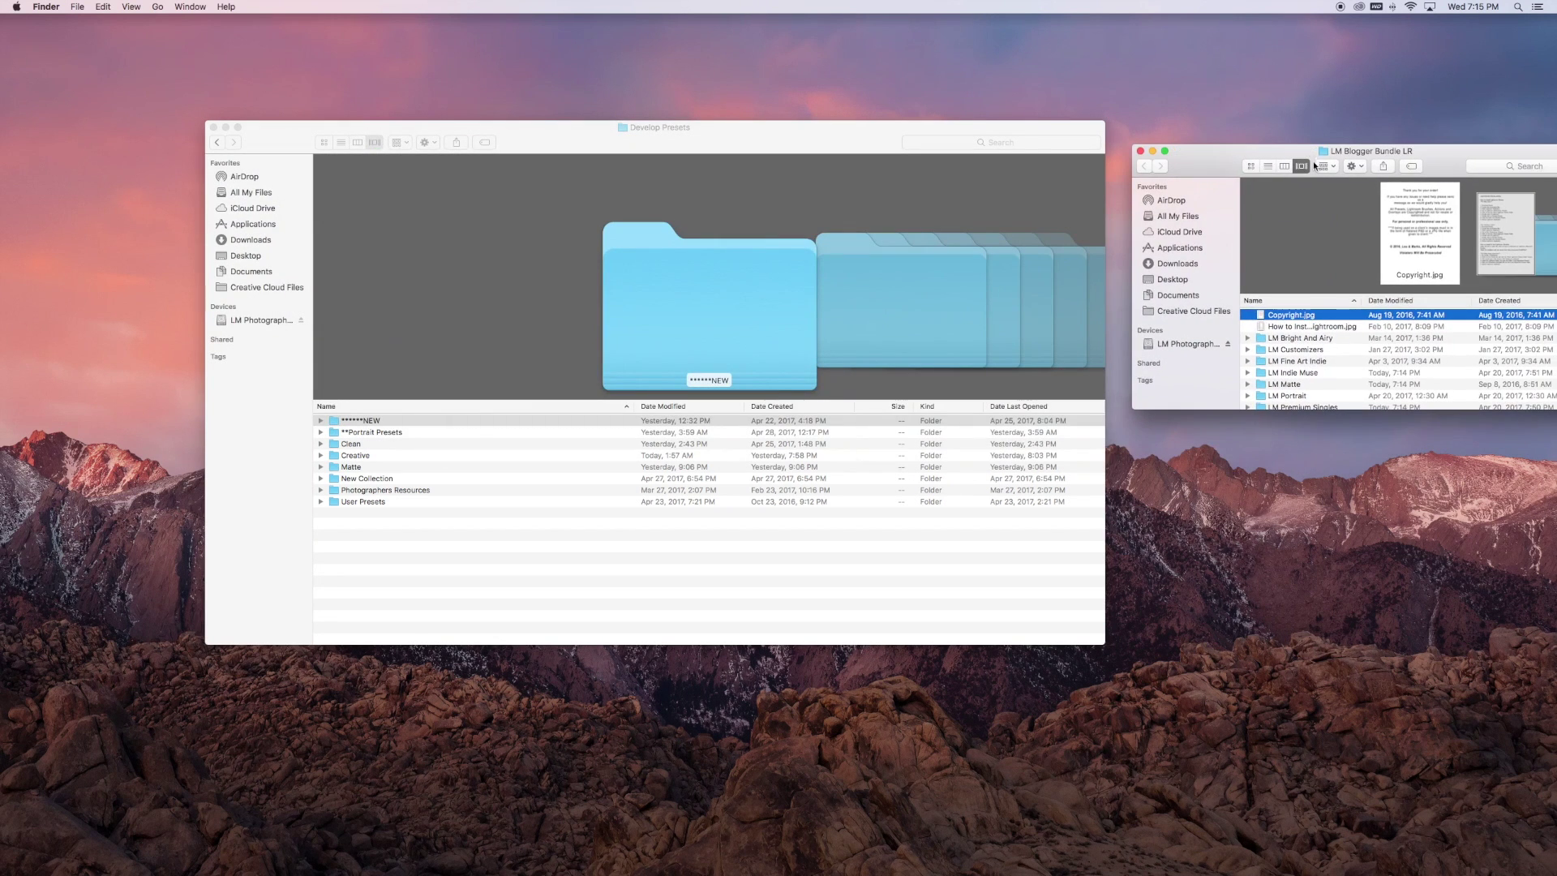
left_click(1299, 327)
scroll(1295, 330, "down", 1)
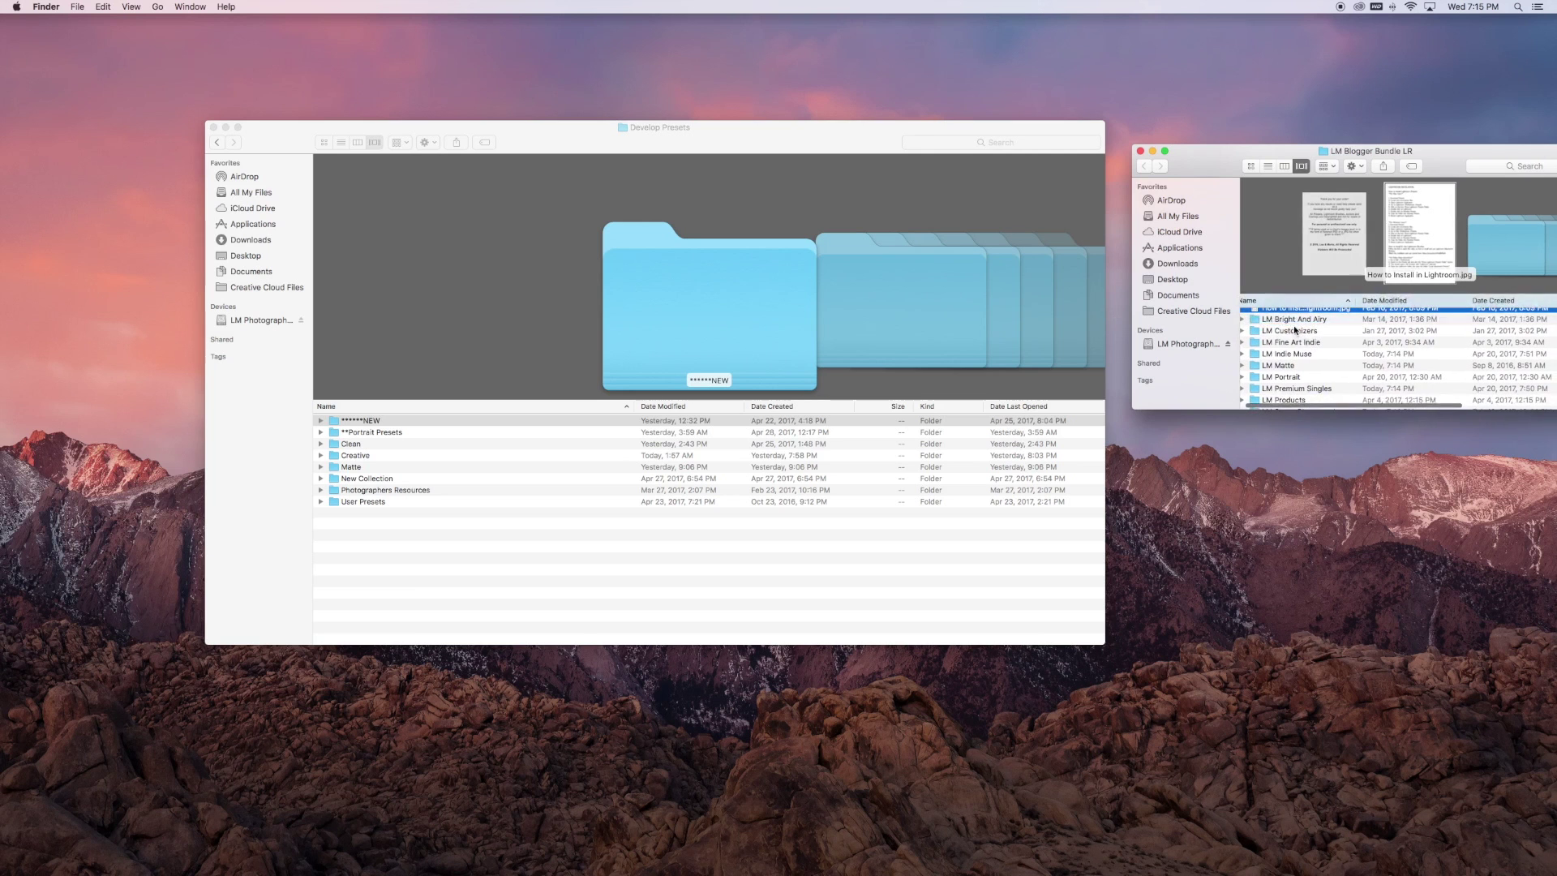
key("Down")
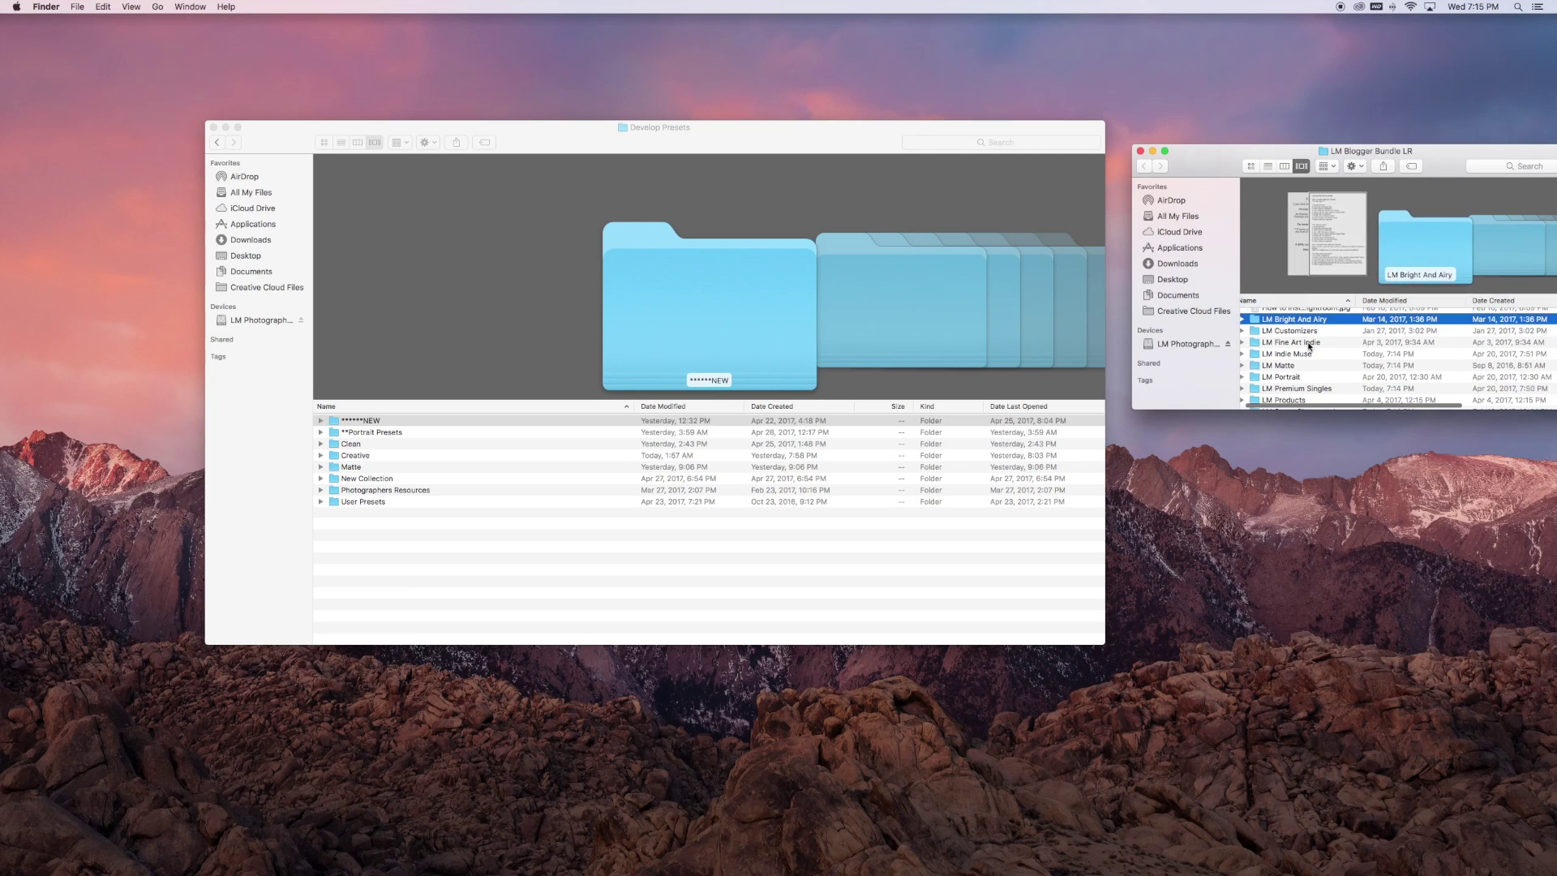
scroll(1308, 346, "down", 1)
left_click(1296, 404, "shift")
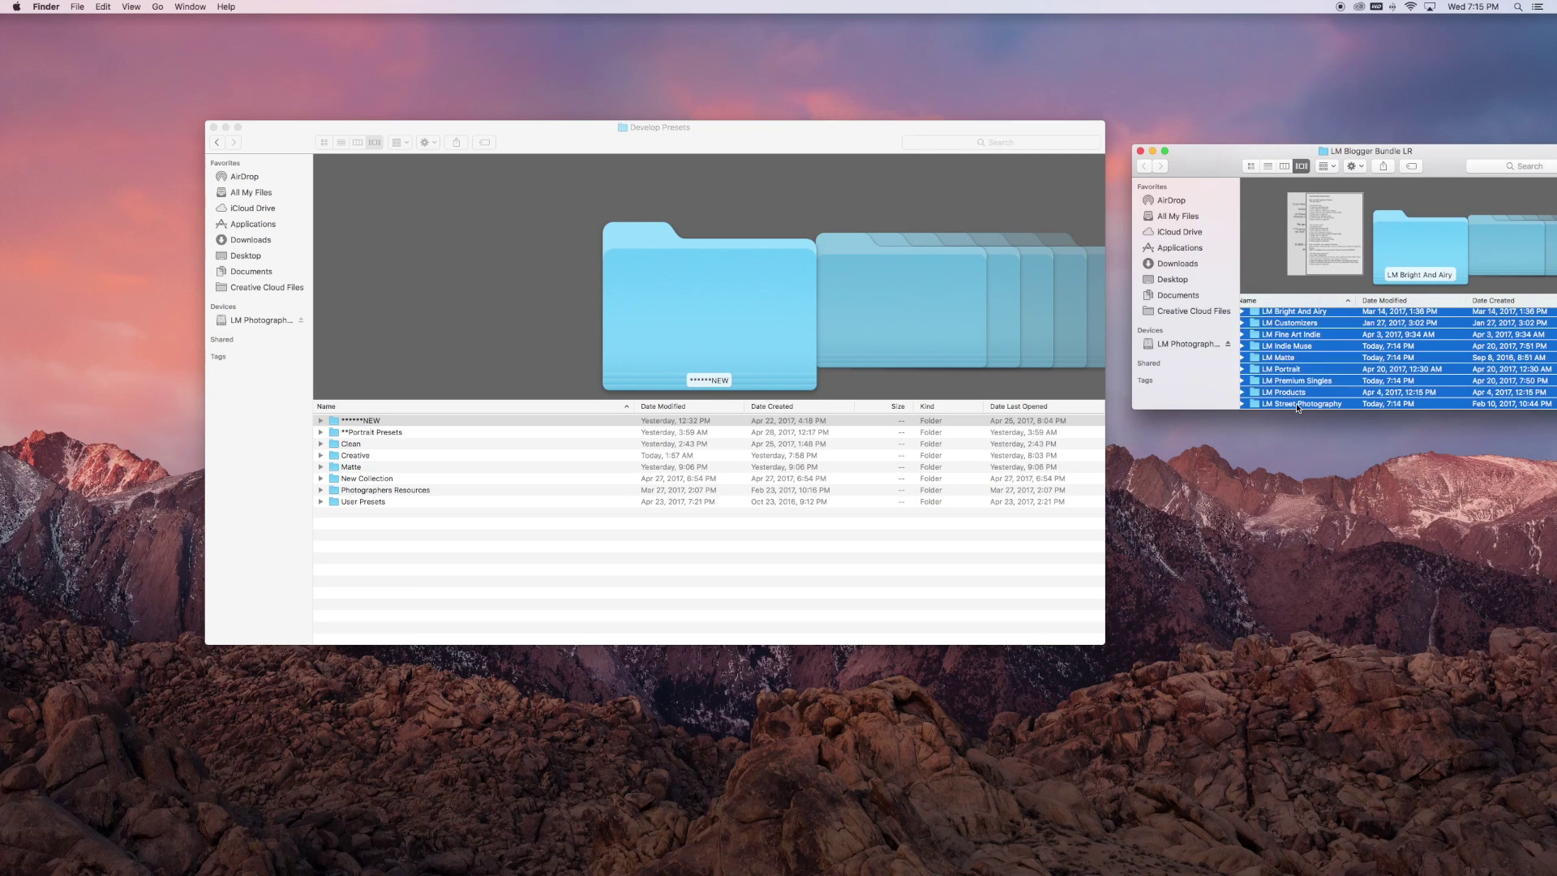
right_click(1296, 406)
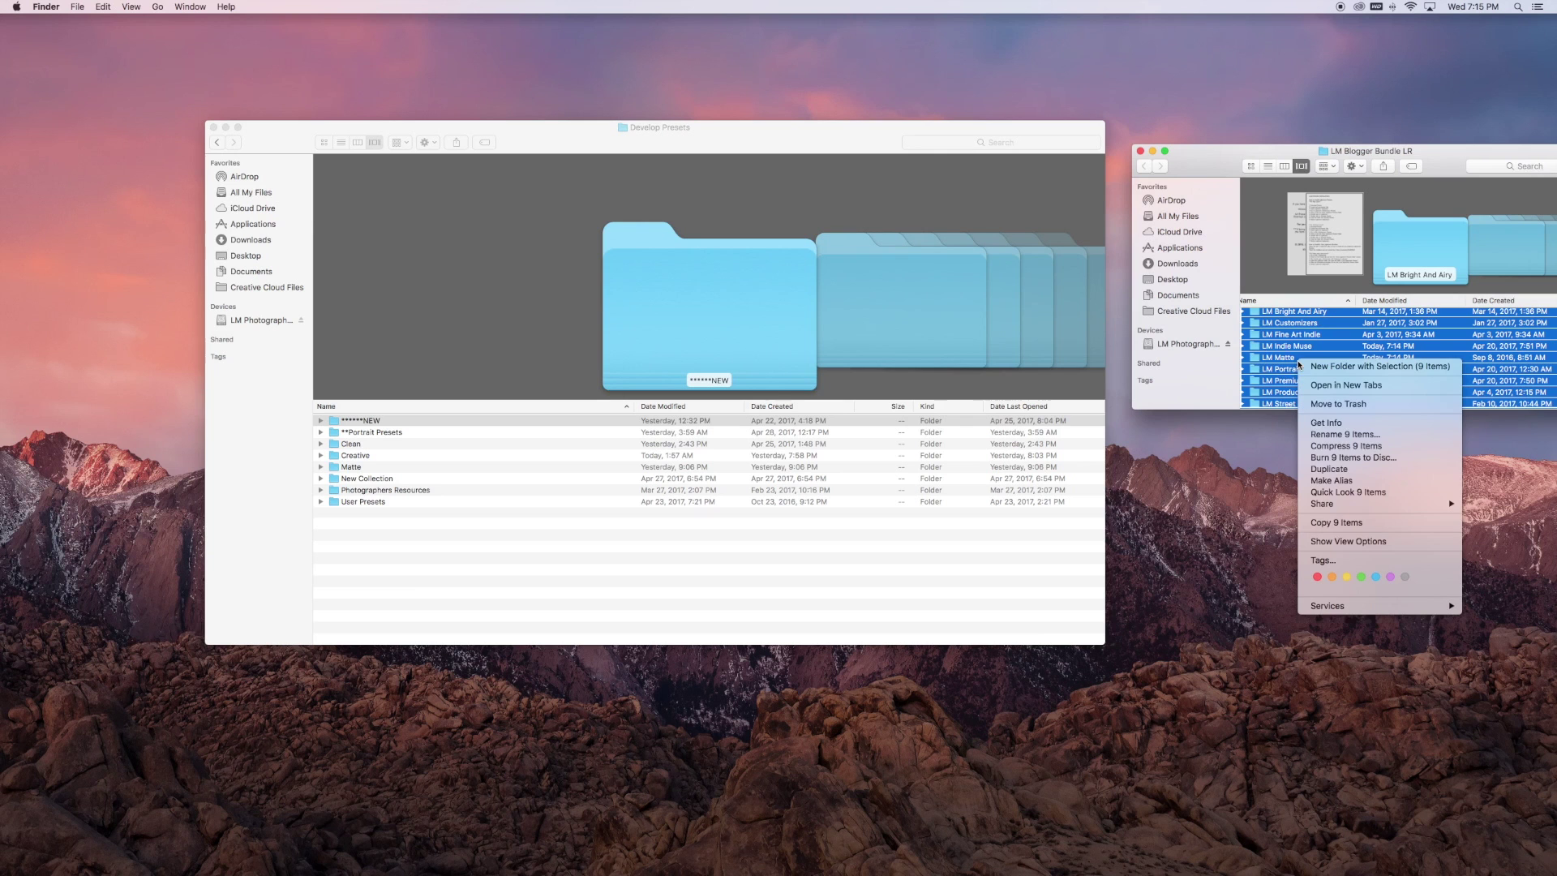
left_click(1348, 524)
Paste the nine LM folders into Develop Presets, check LM Bright And Airy, and close the Develop Presets and Preferences windows.
right_click(663, 559)
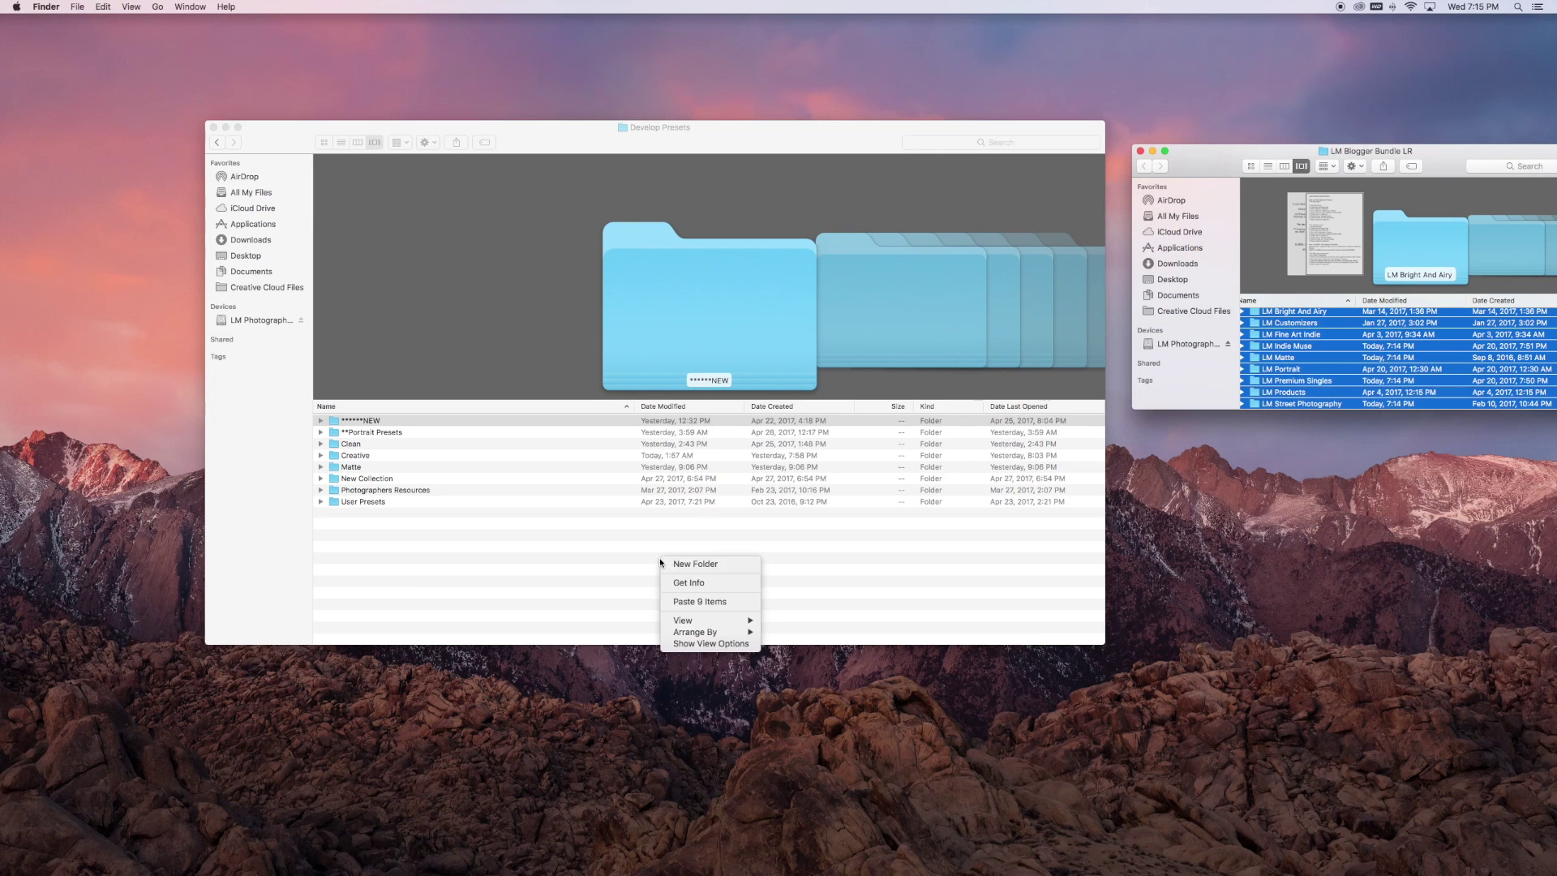
left_click(688, 601)
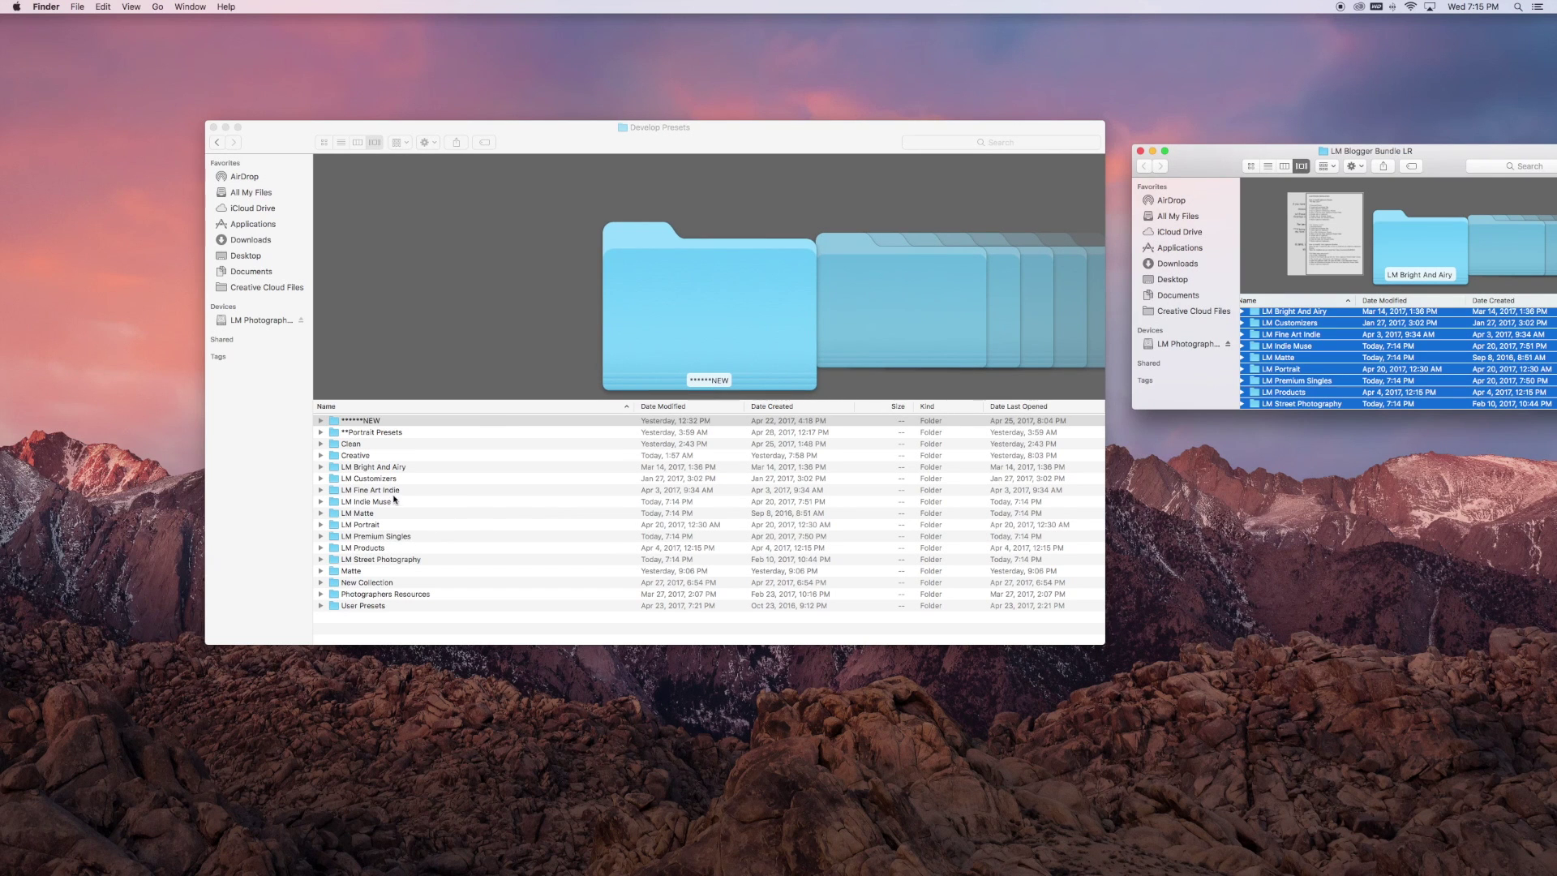
left_click(321, 467)
left_click(321, 467)
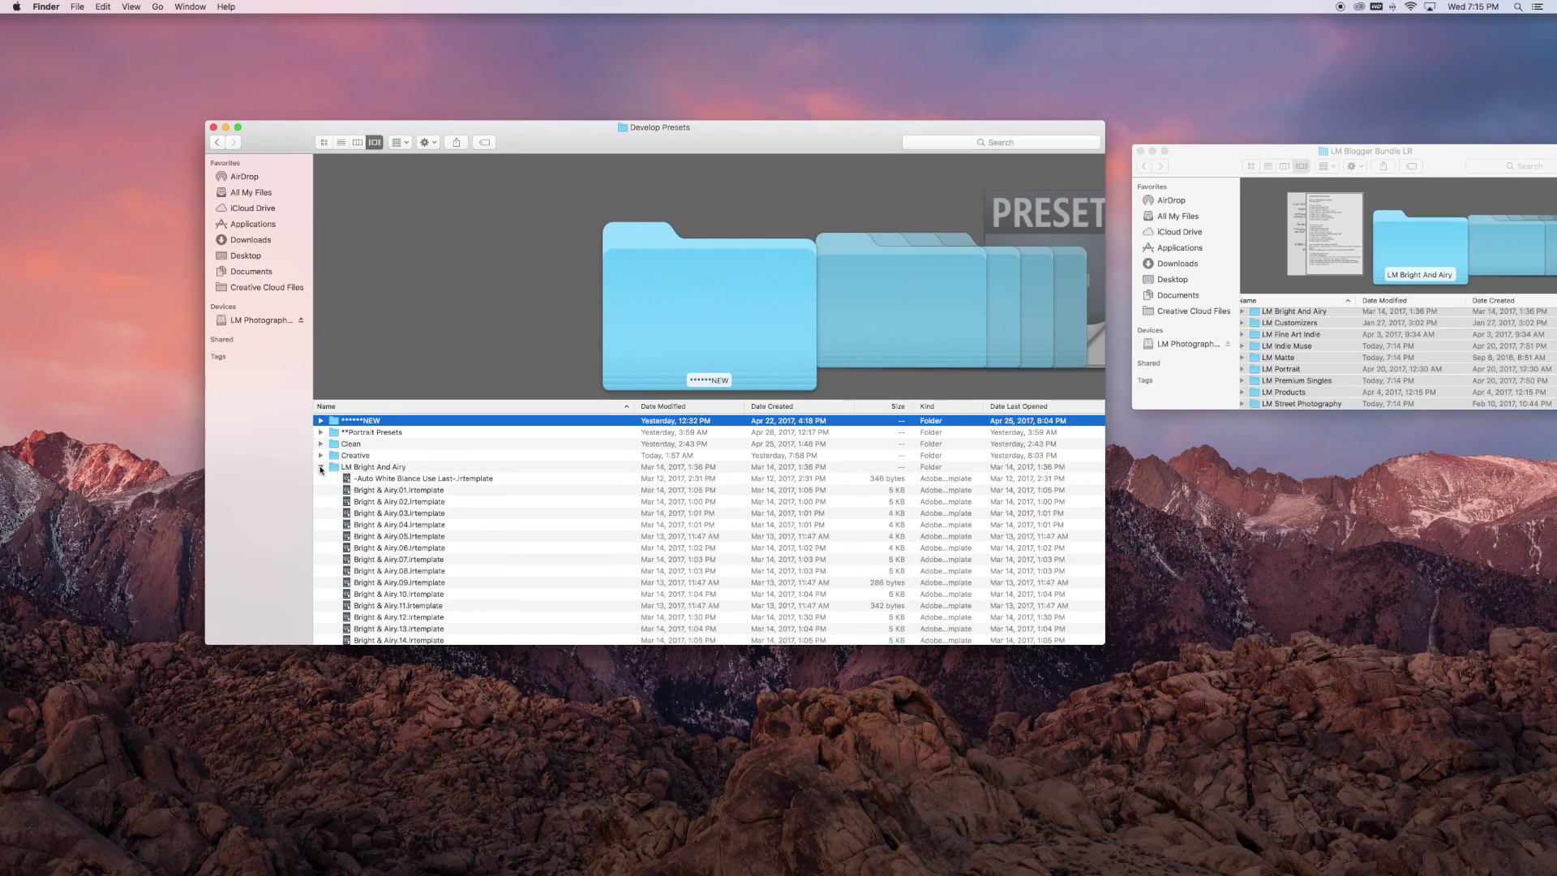
left_click(321, 467)
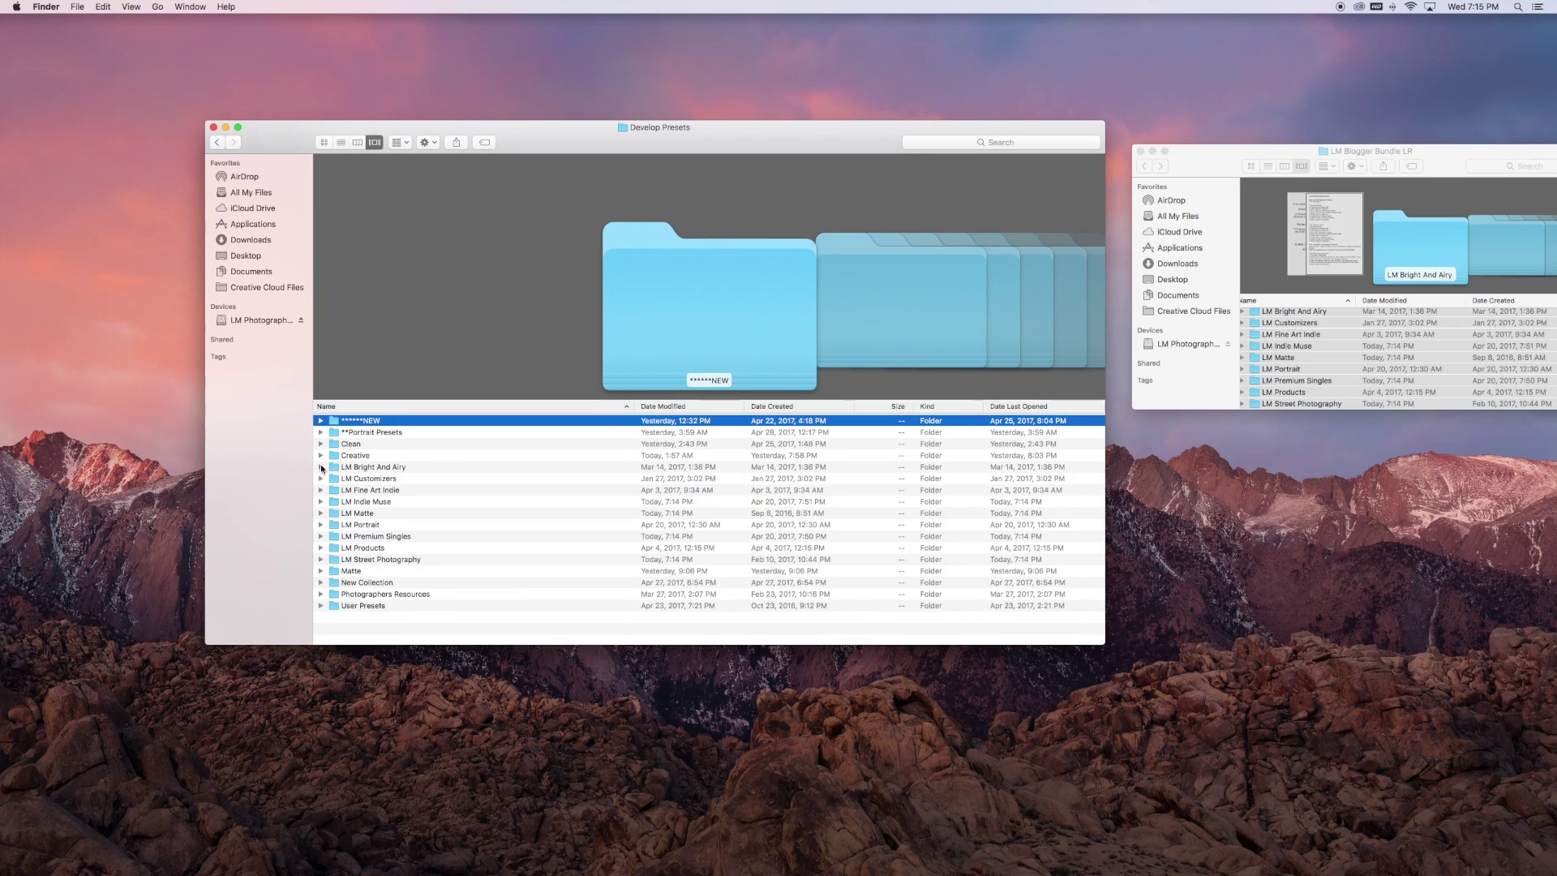
left_click(214, 128)
left_click(554, 138)
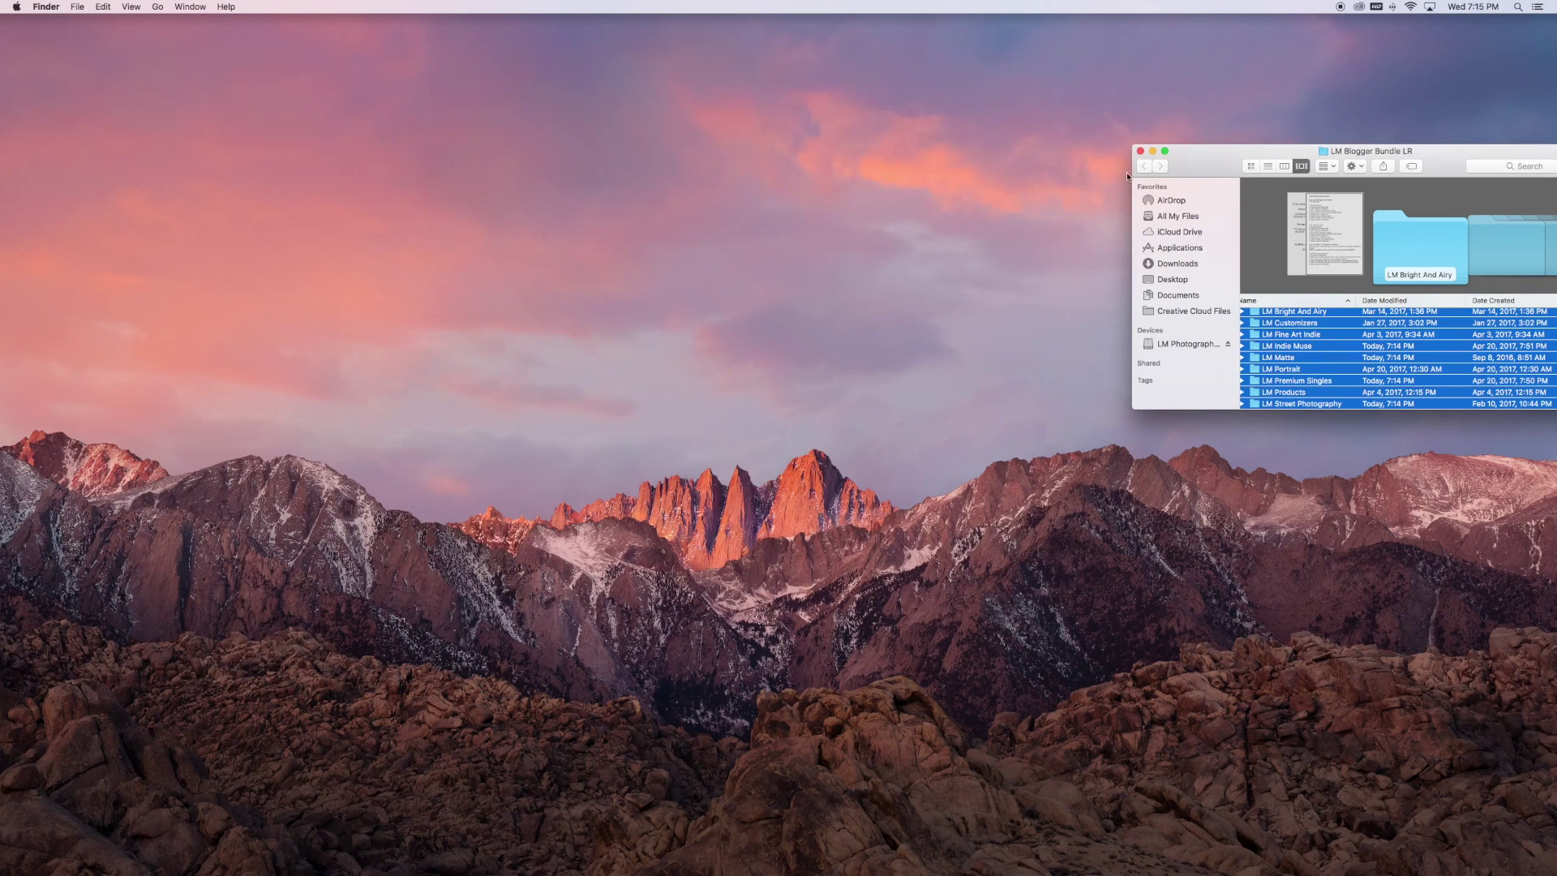
Close the leftover bundle and Develop Presets Finder windows and dismiss Lightroom's dialog.
left_click(1140, 151)
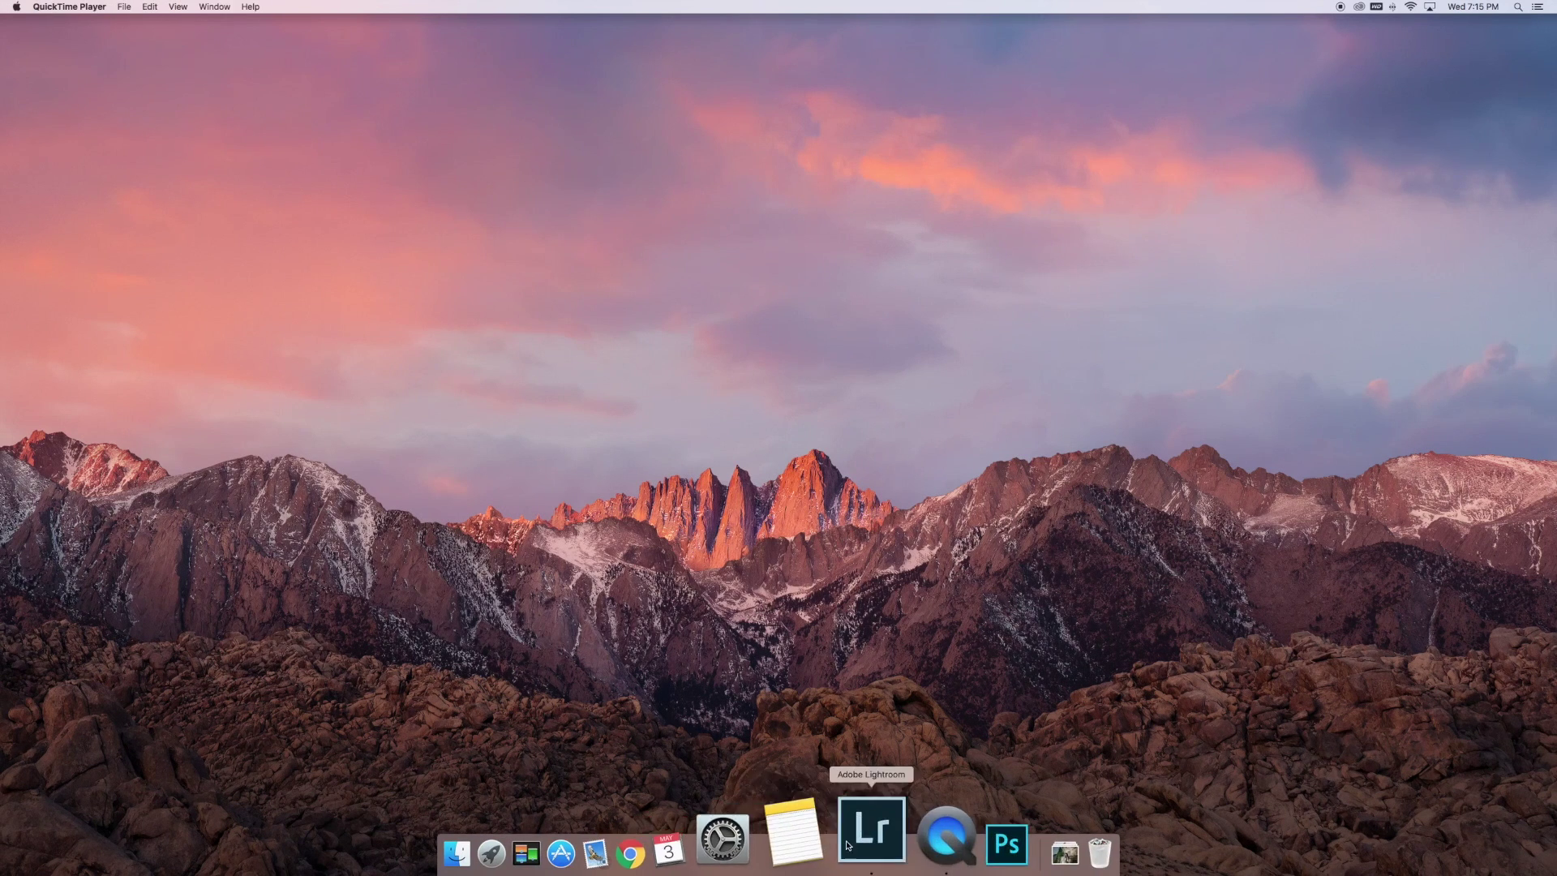
left_click(847, 845)
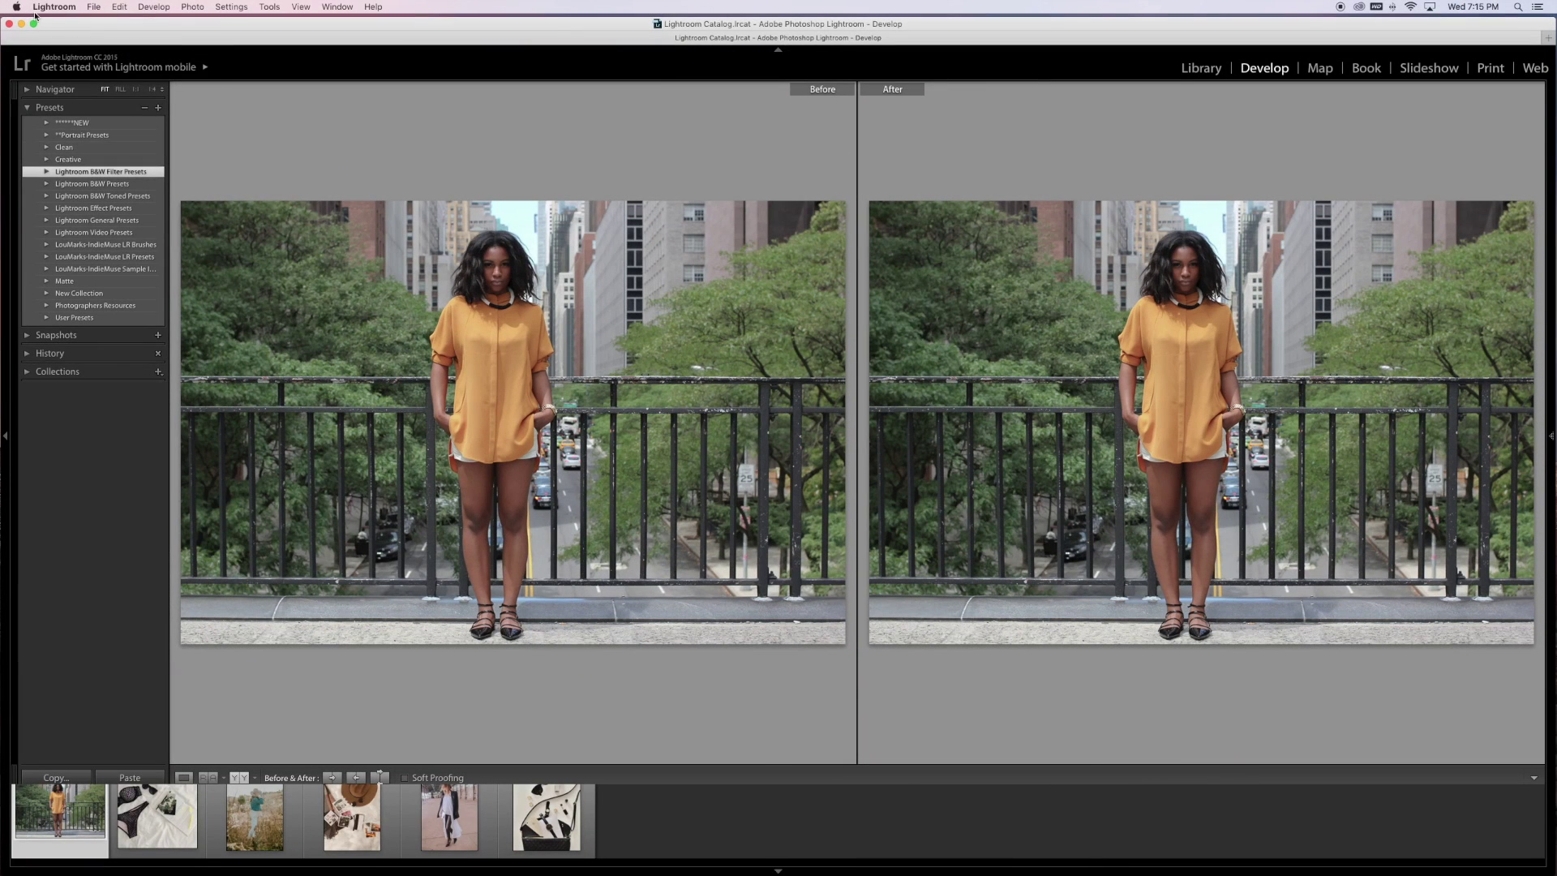
left_click(48, 8)
left_click(61, 152)
left_click(821, 328)
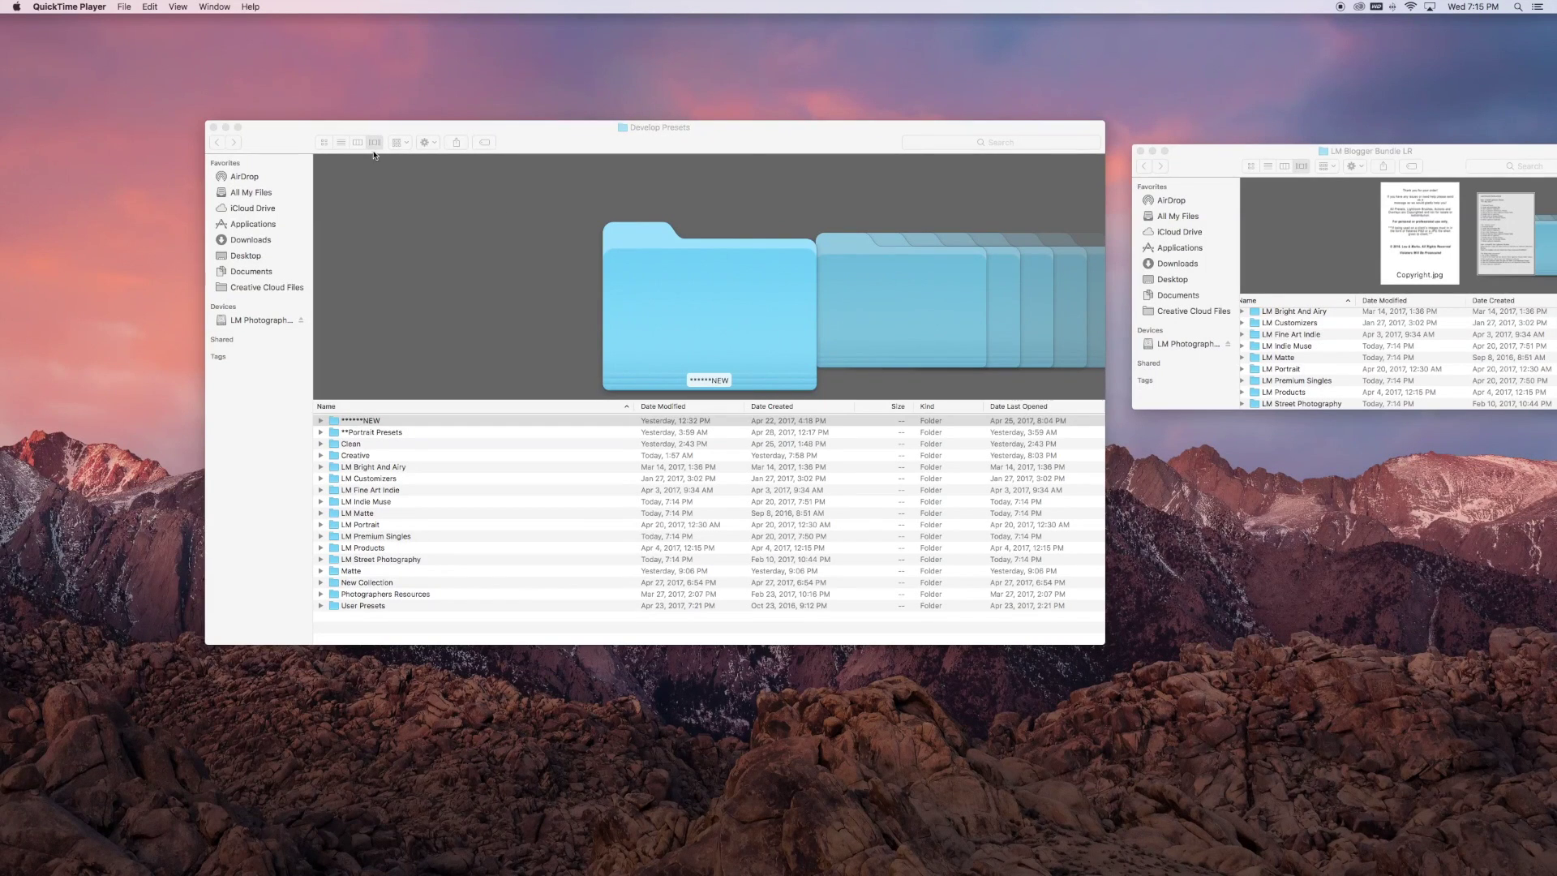
left_click(211, 127)
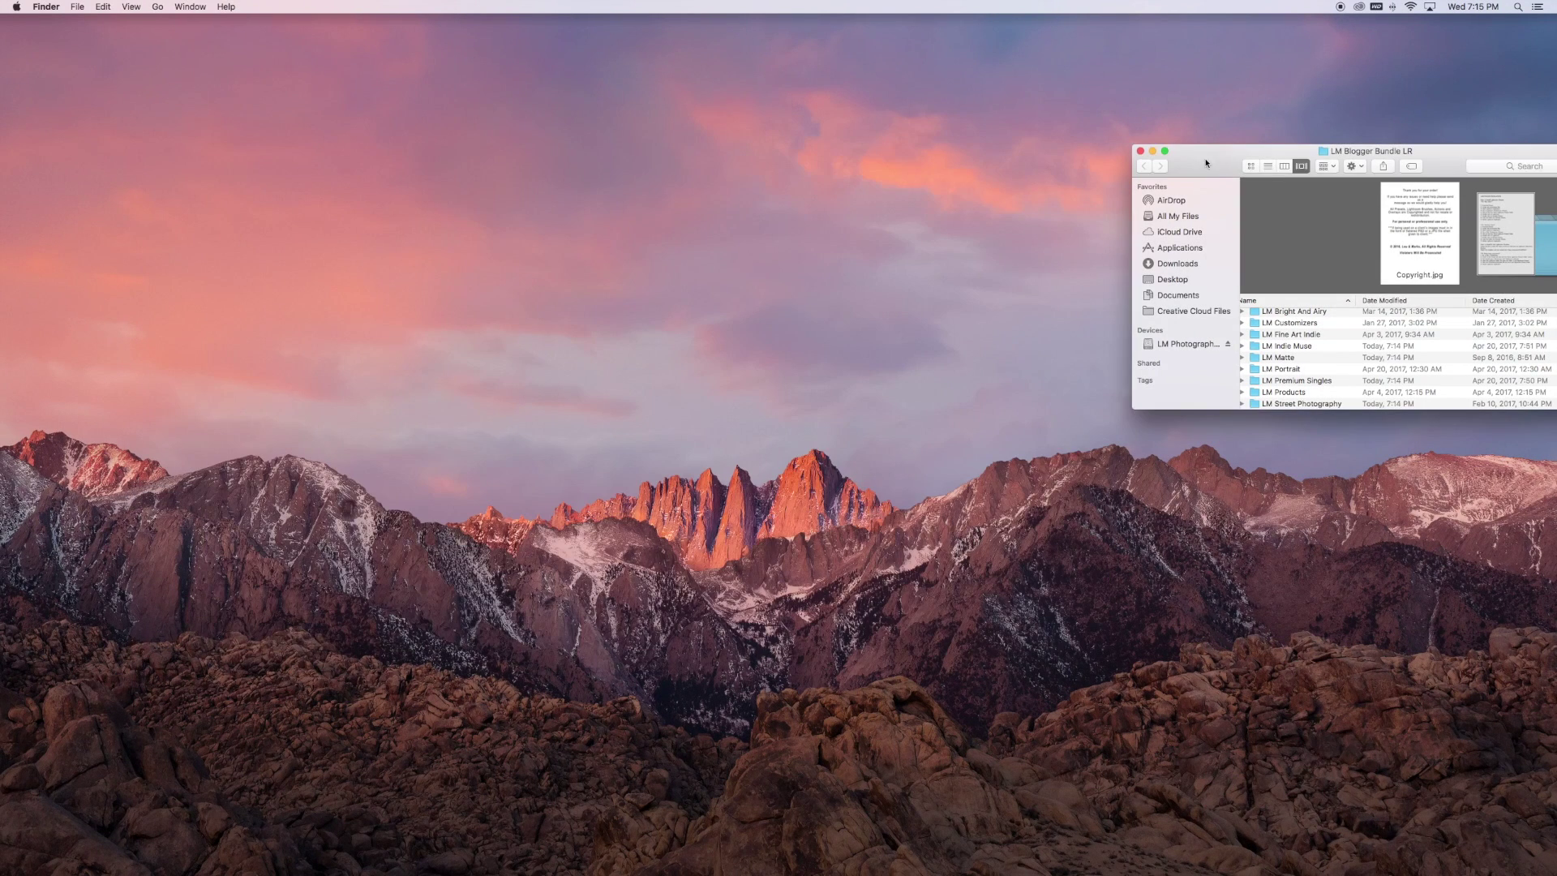
left_click(1140, 151)
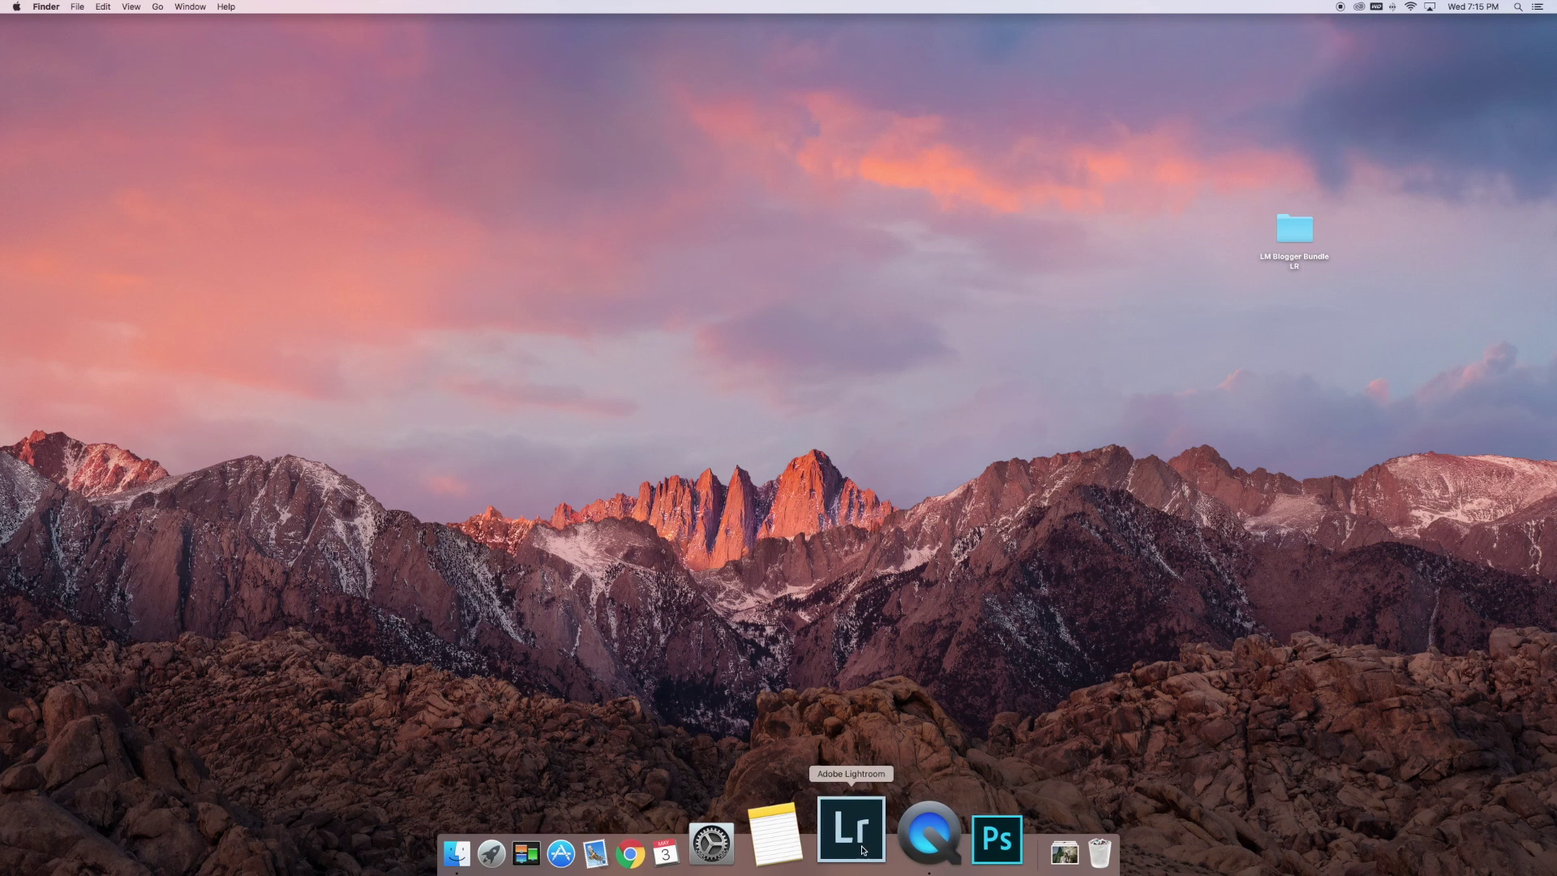
Relaunch Lightroom from the Dock to load the LM presets, then turn on the side-by-side Before/After view.
right_click(862, 849)
left_click(859, 770)
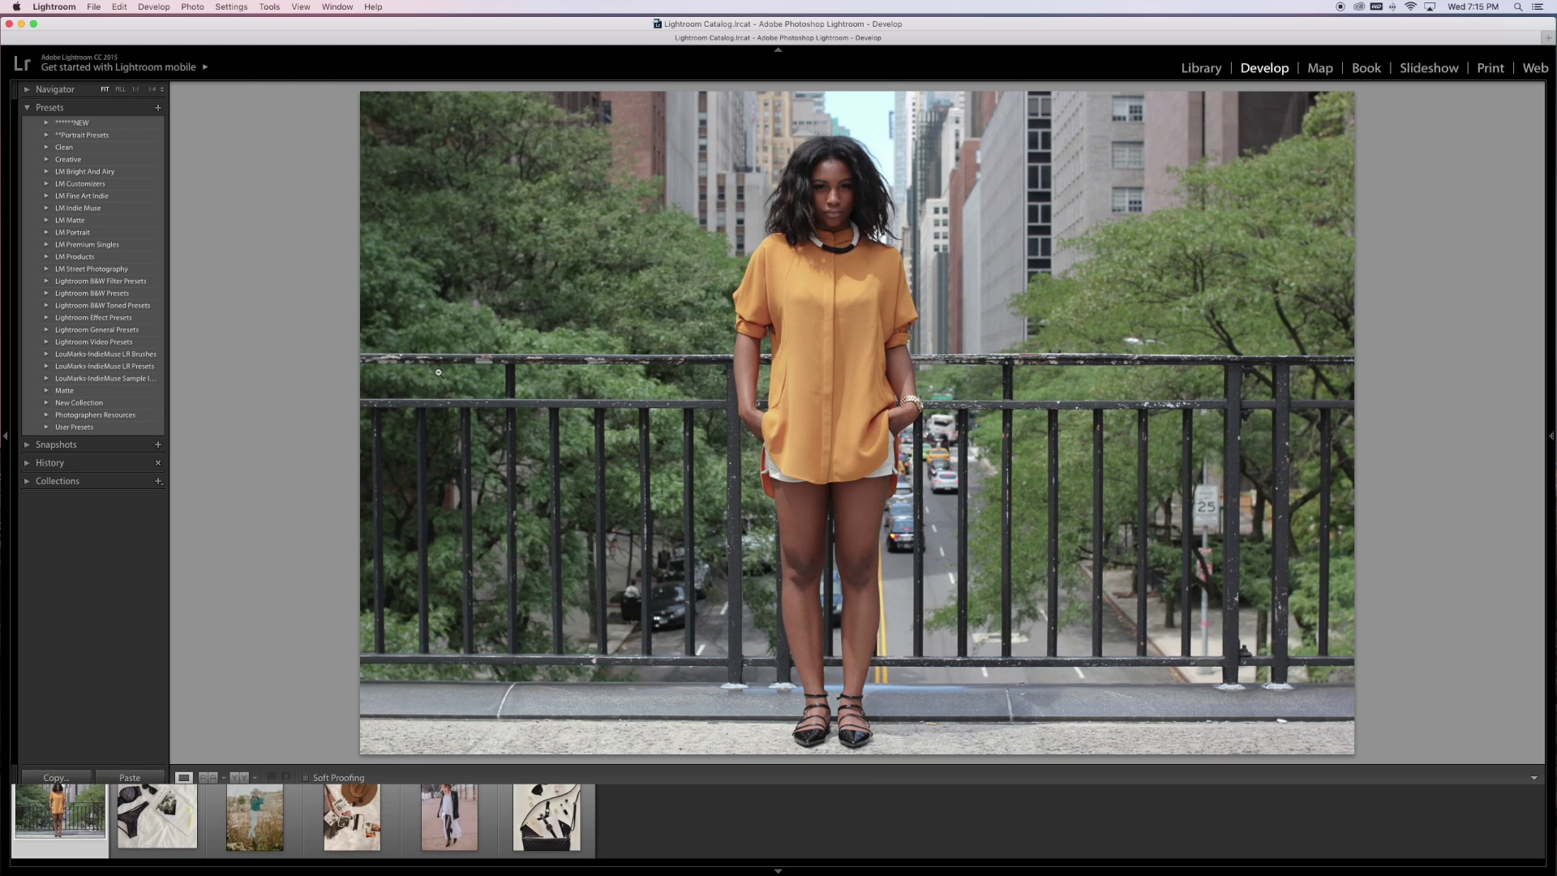
left_click(238, 776)
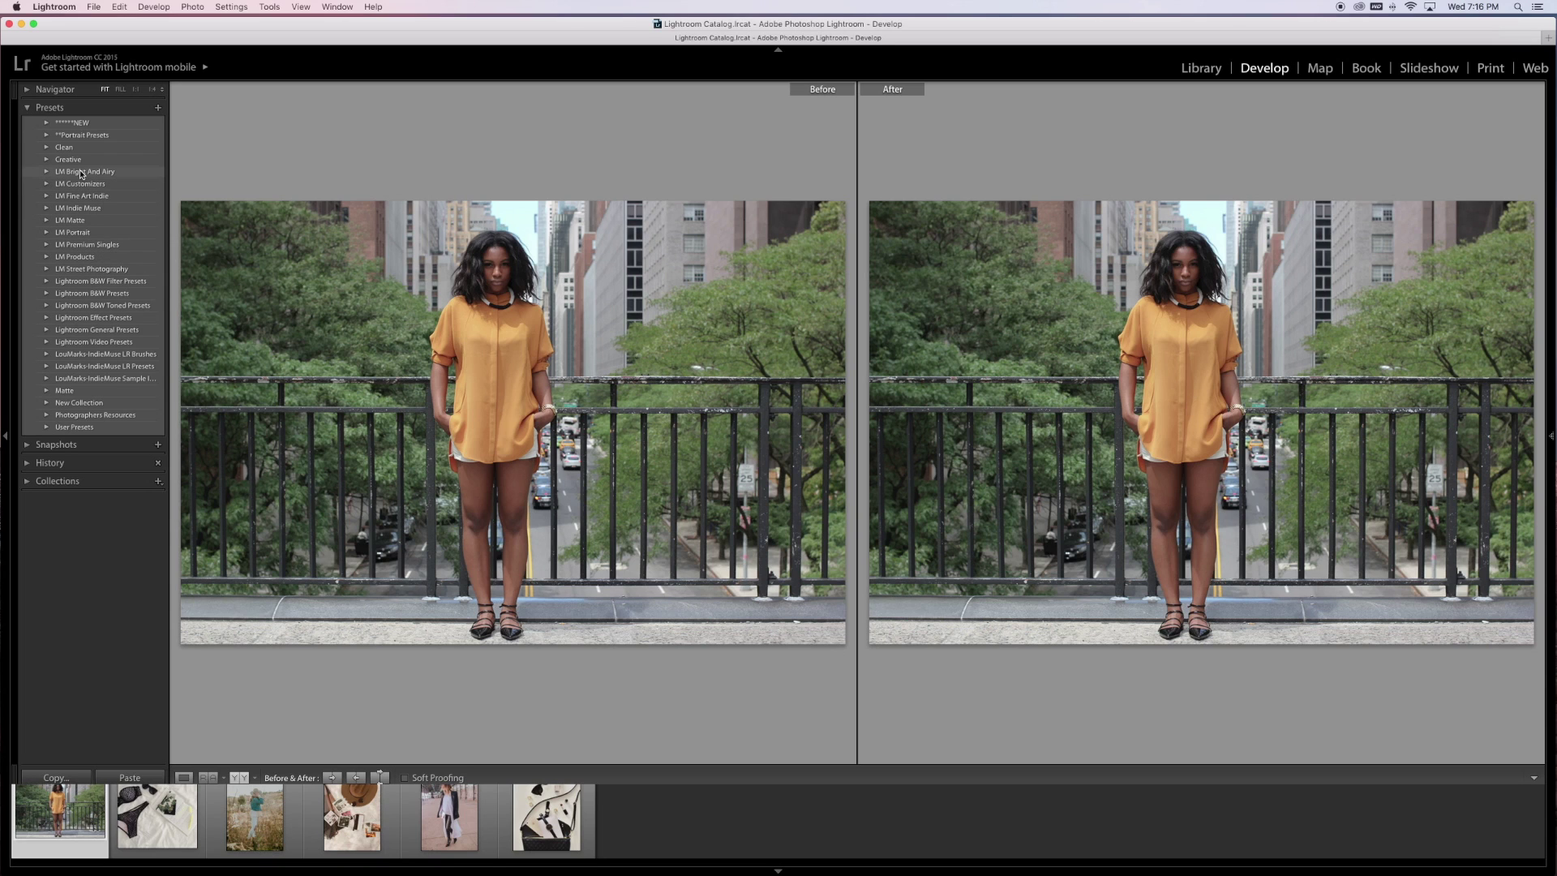
Expand LM Fine Art Indie and try Indie Packs 3 through 21 on the fashion photo.
left_click(46, 196)
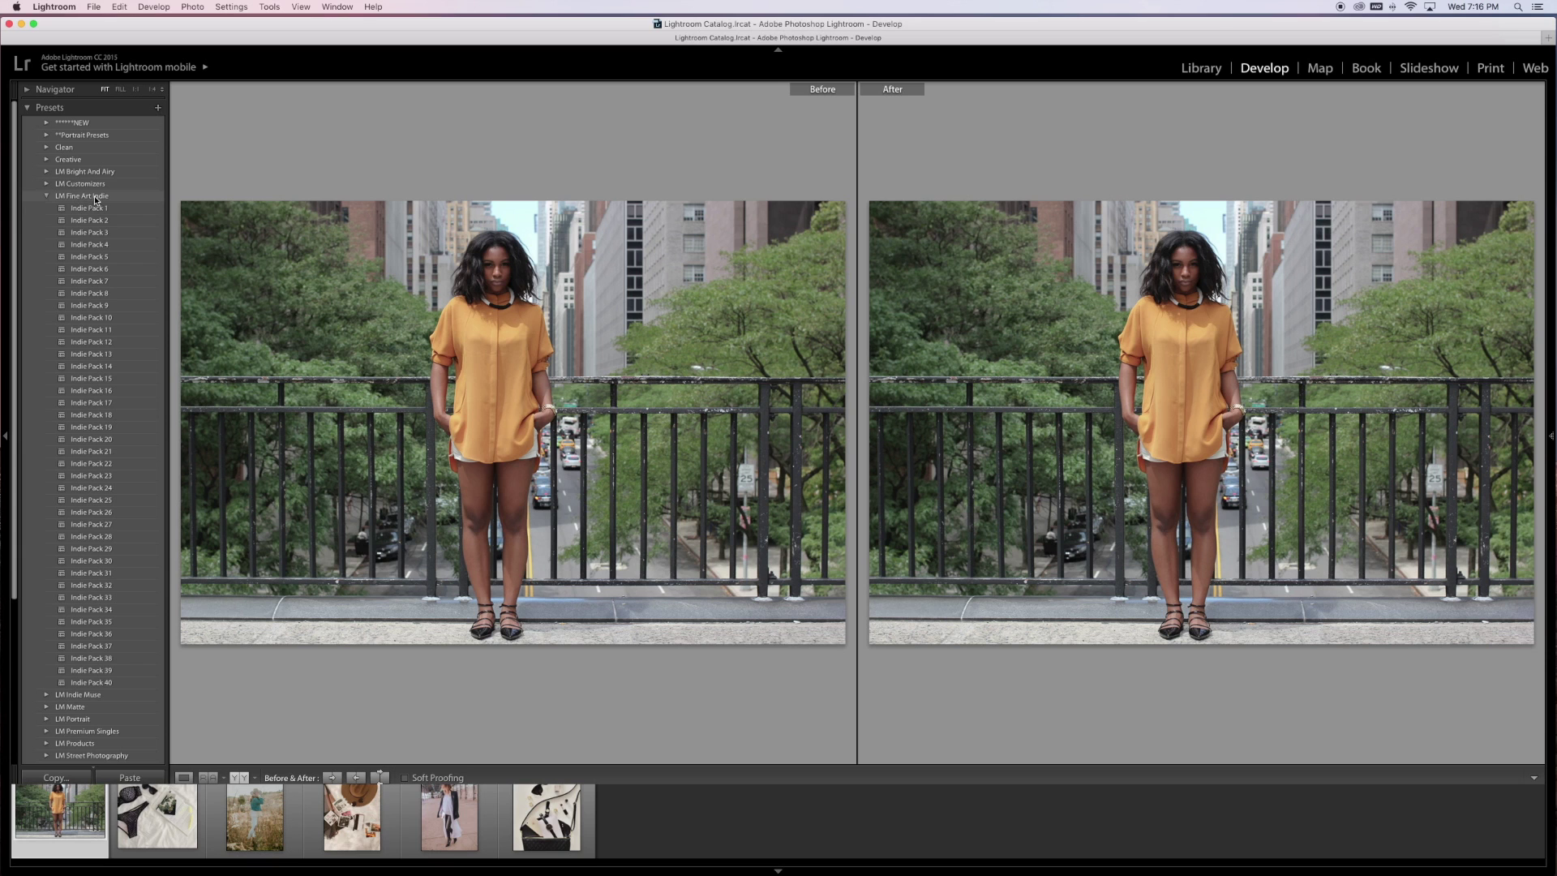
left_click(113, 233)
left_click(116, 258)
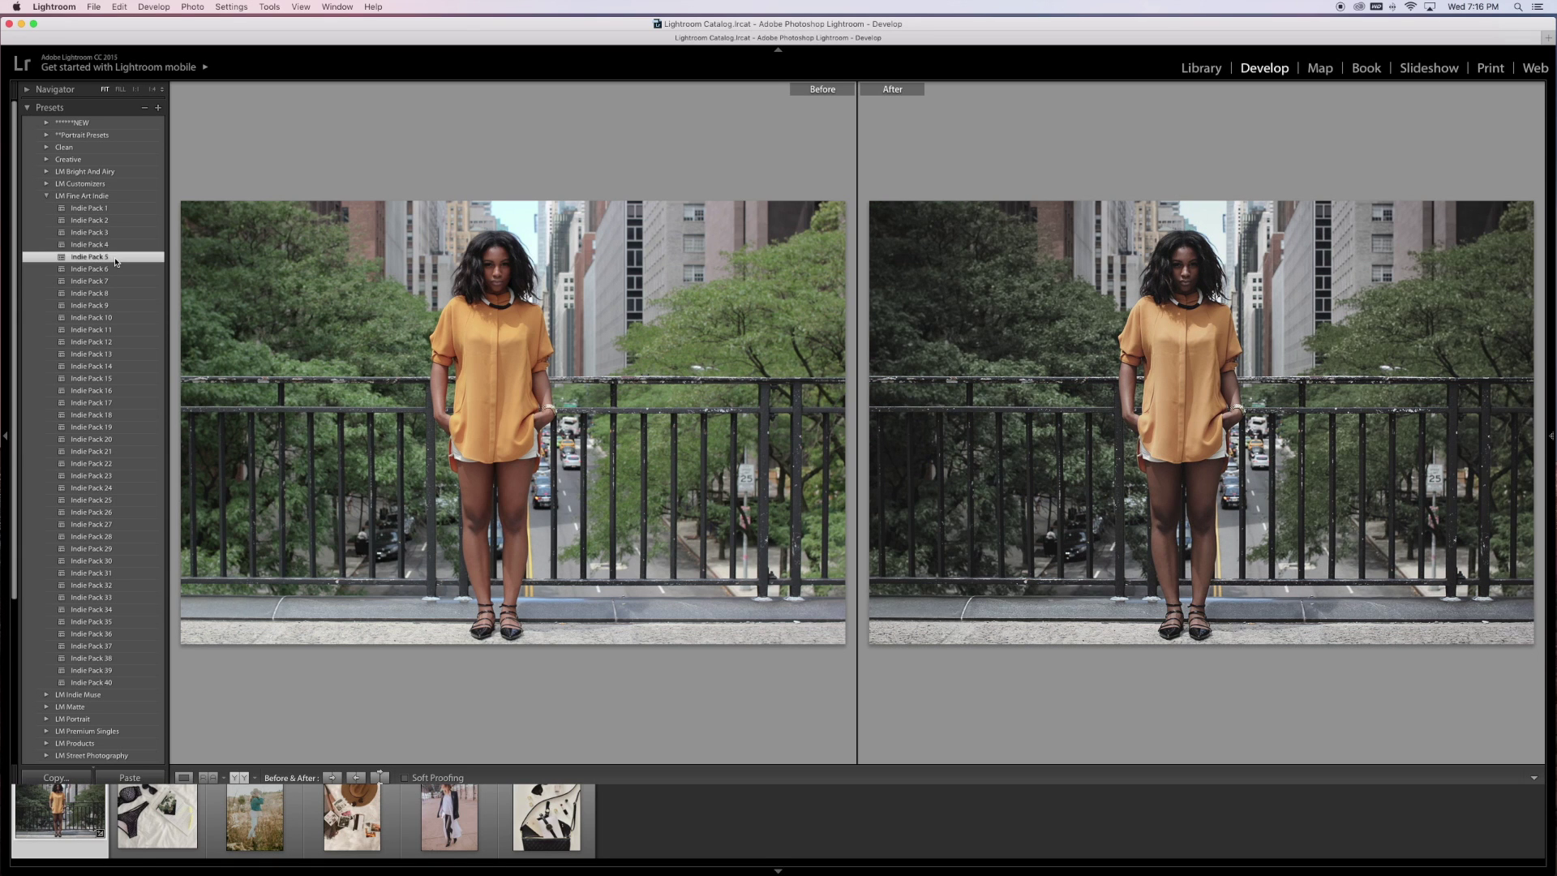
left_click(115, 281)
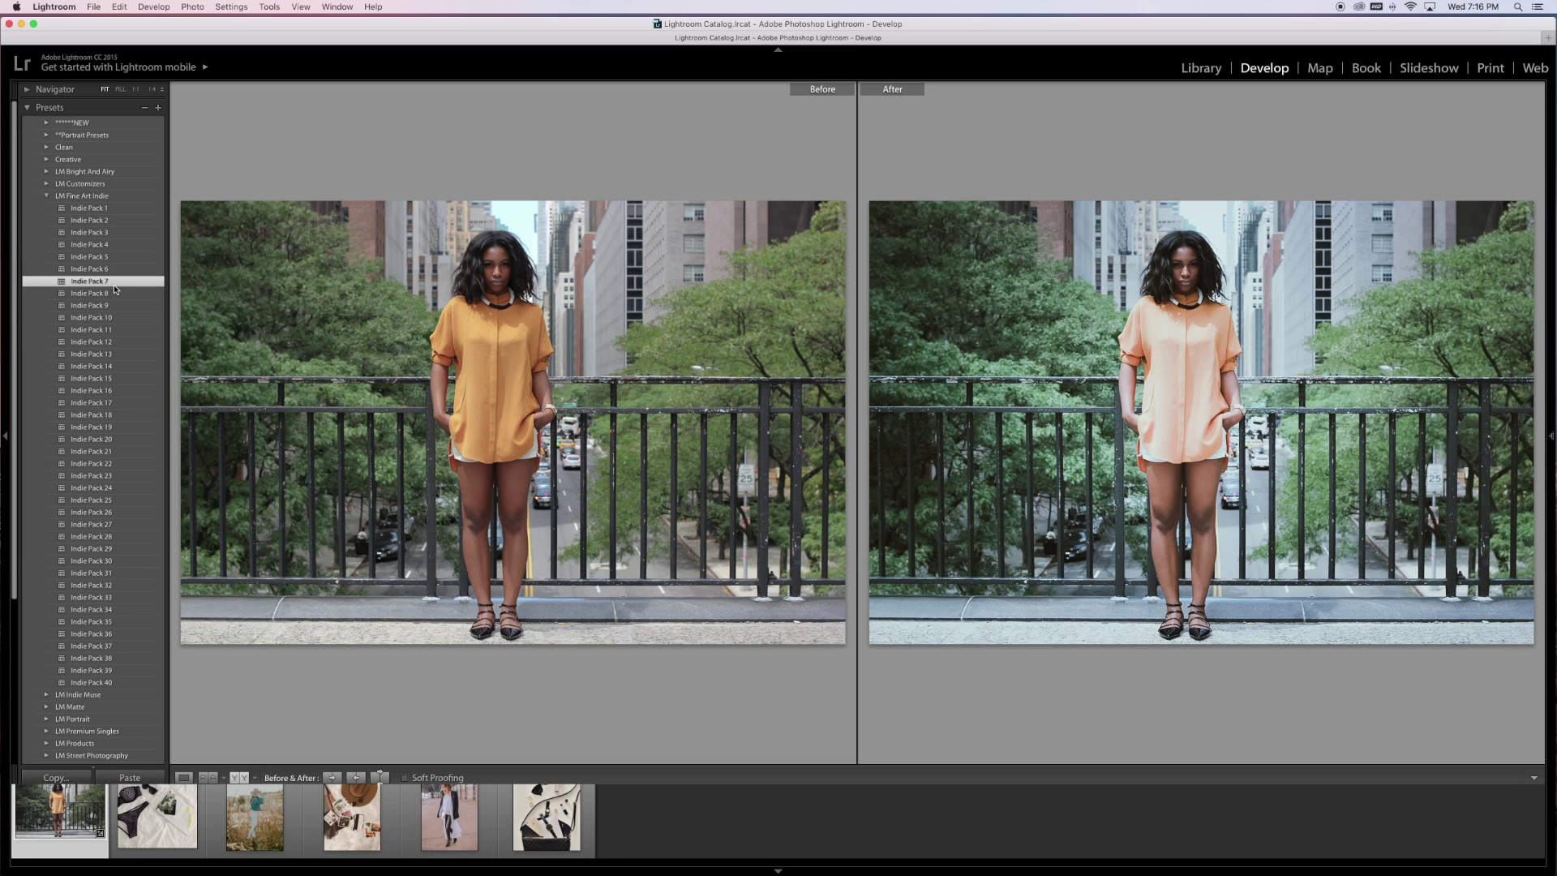
left_click(115, 306)
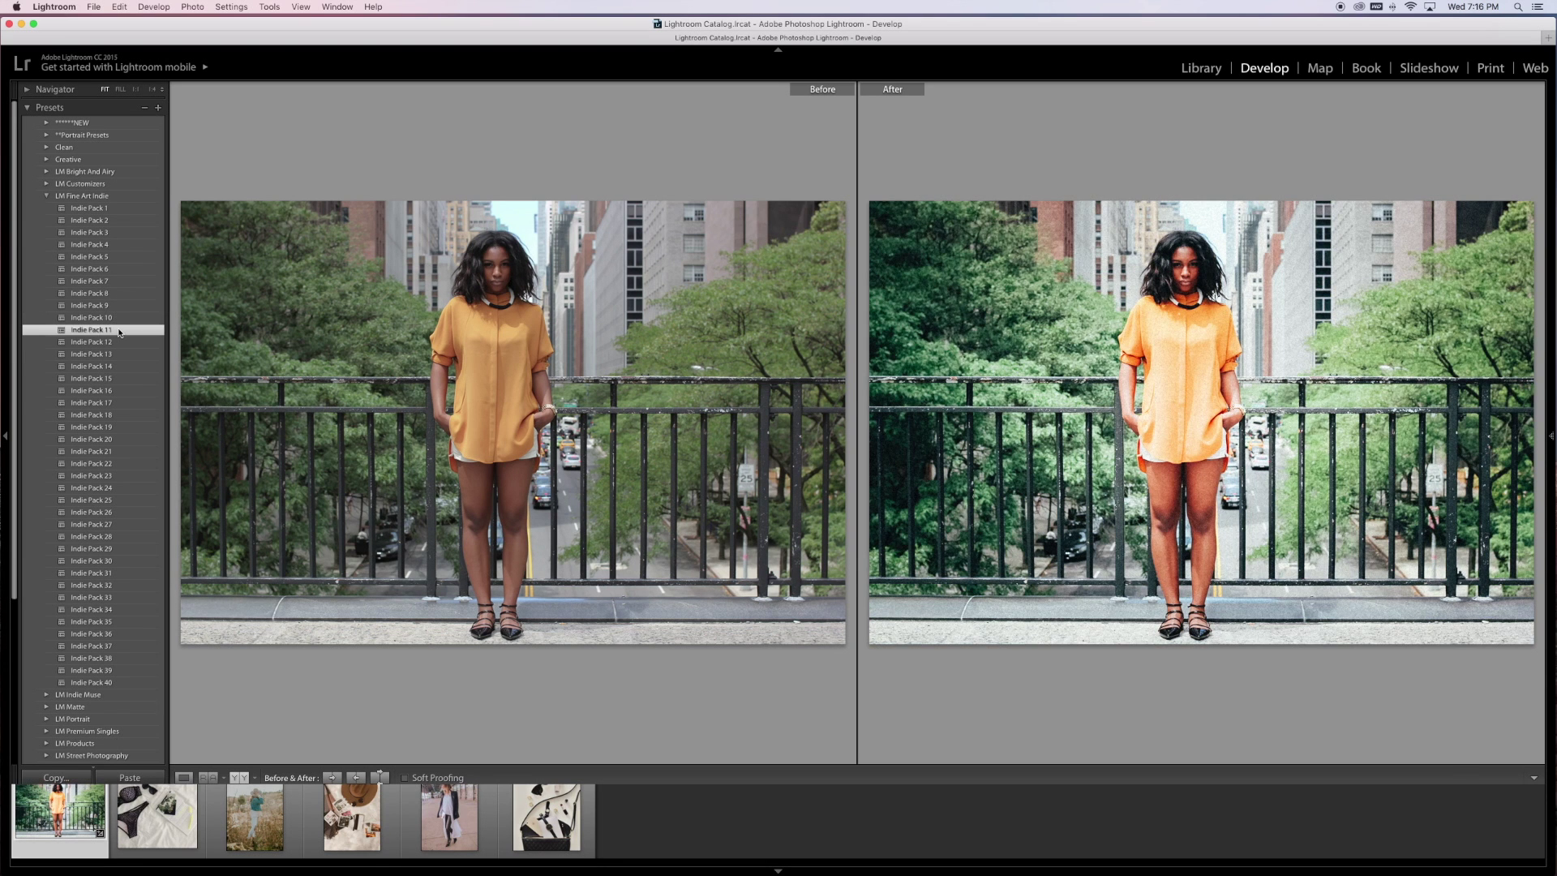
left_click(118, 331)
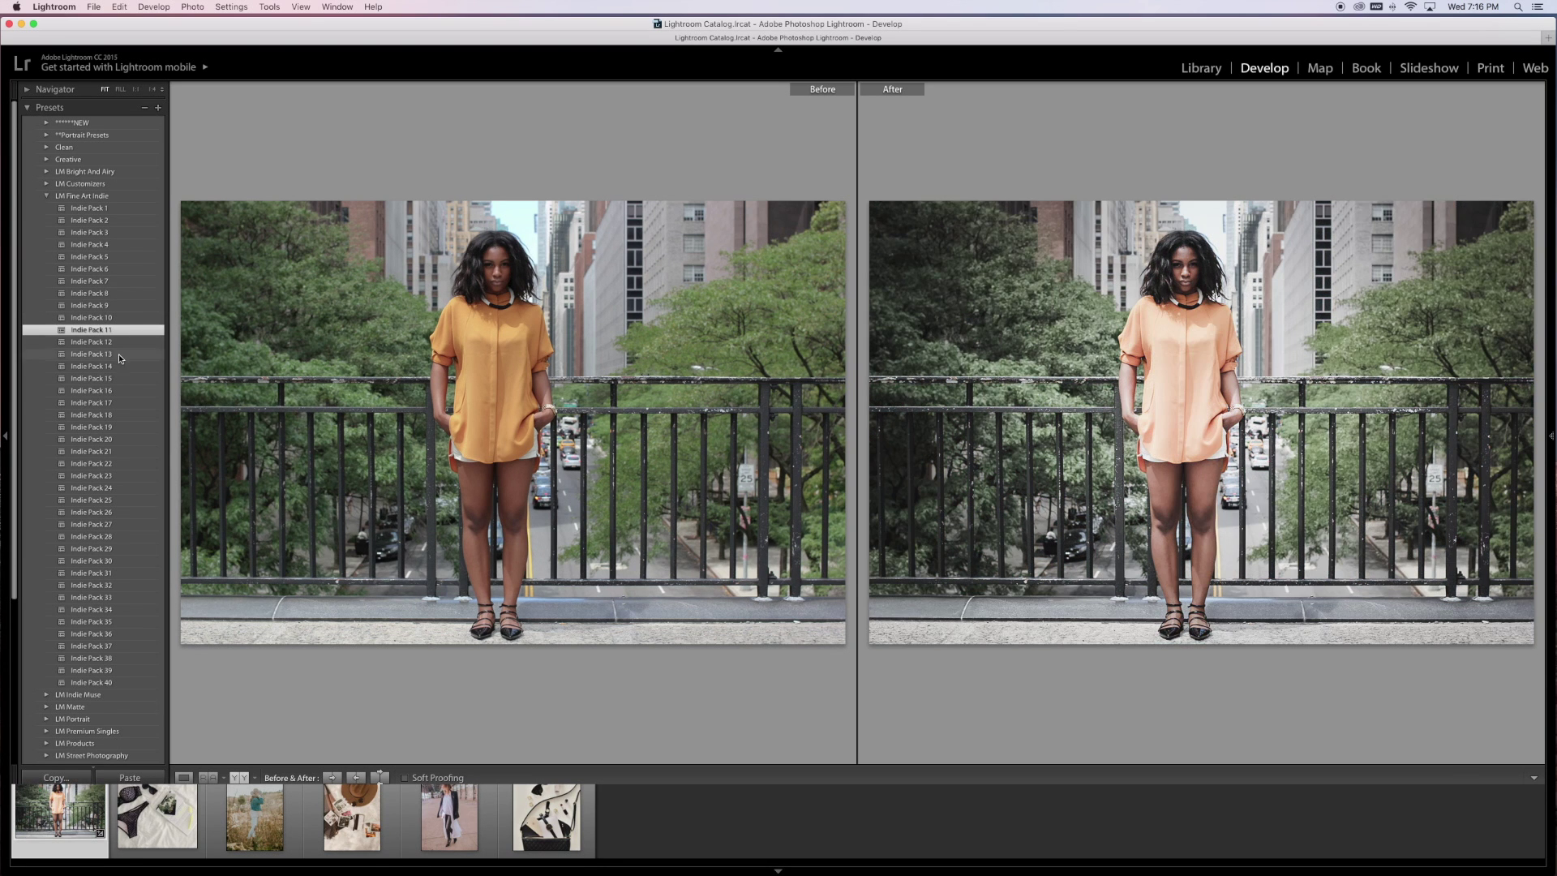
left_click(119, 355)
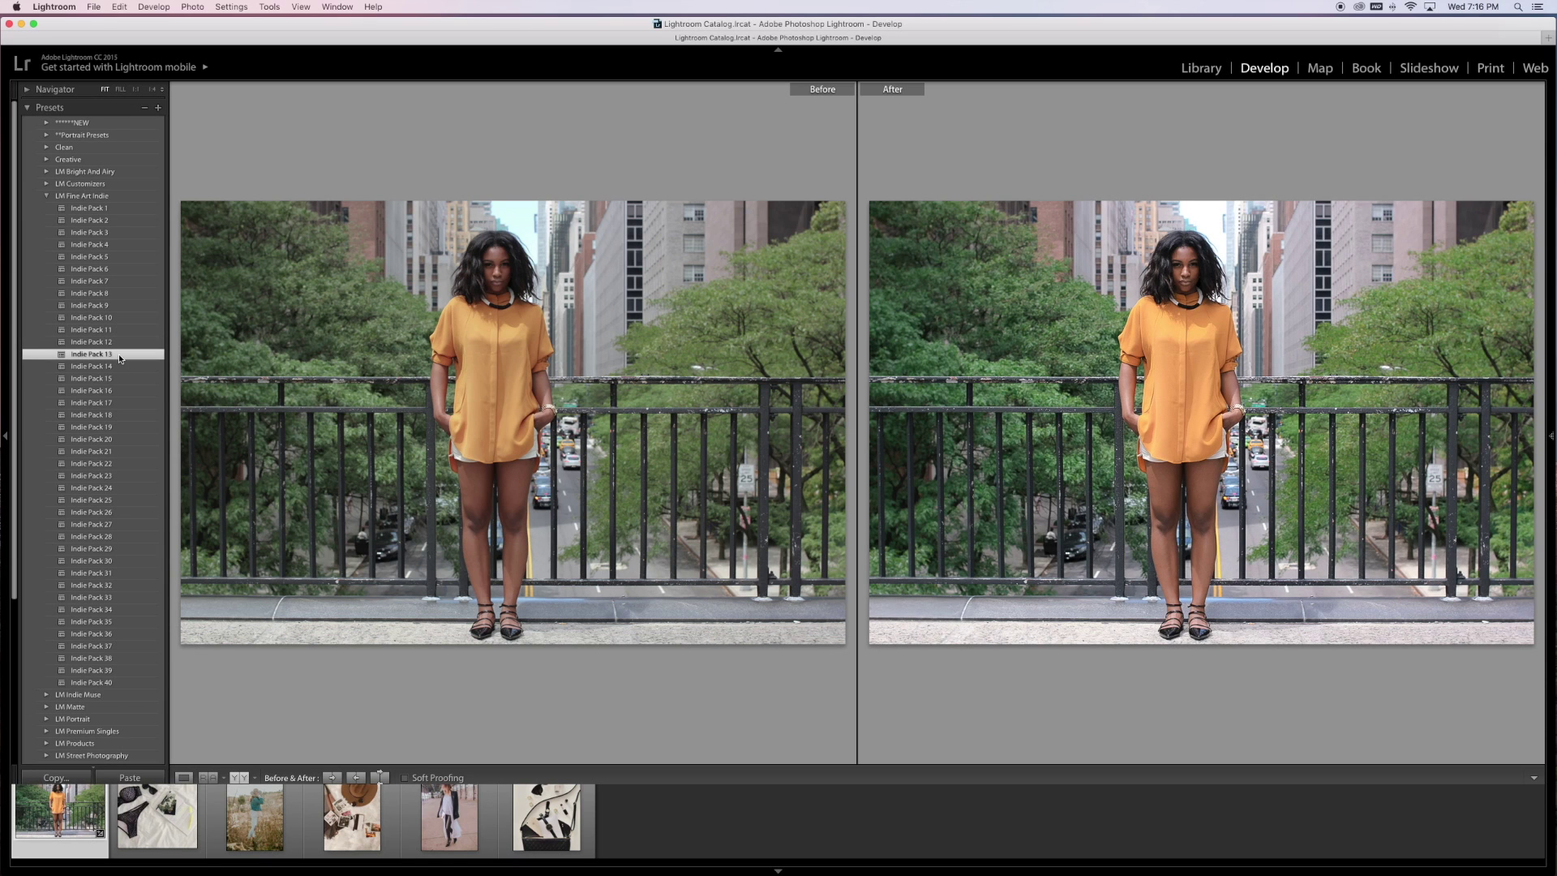
left_click(118, 378)
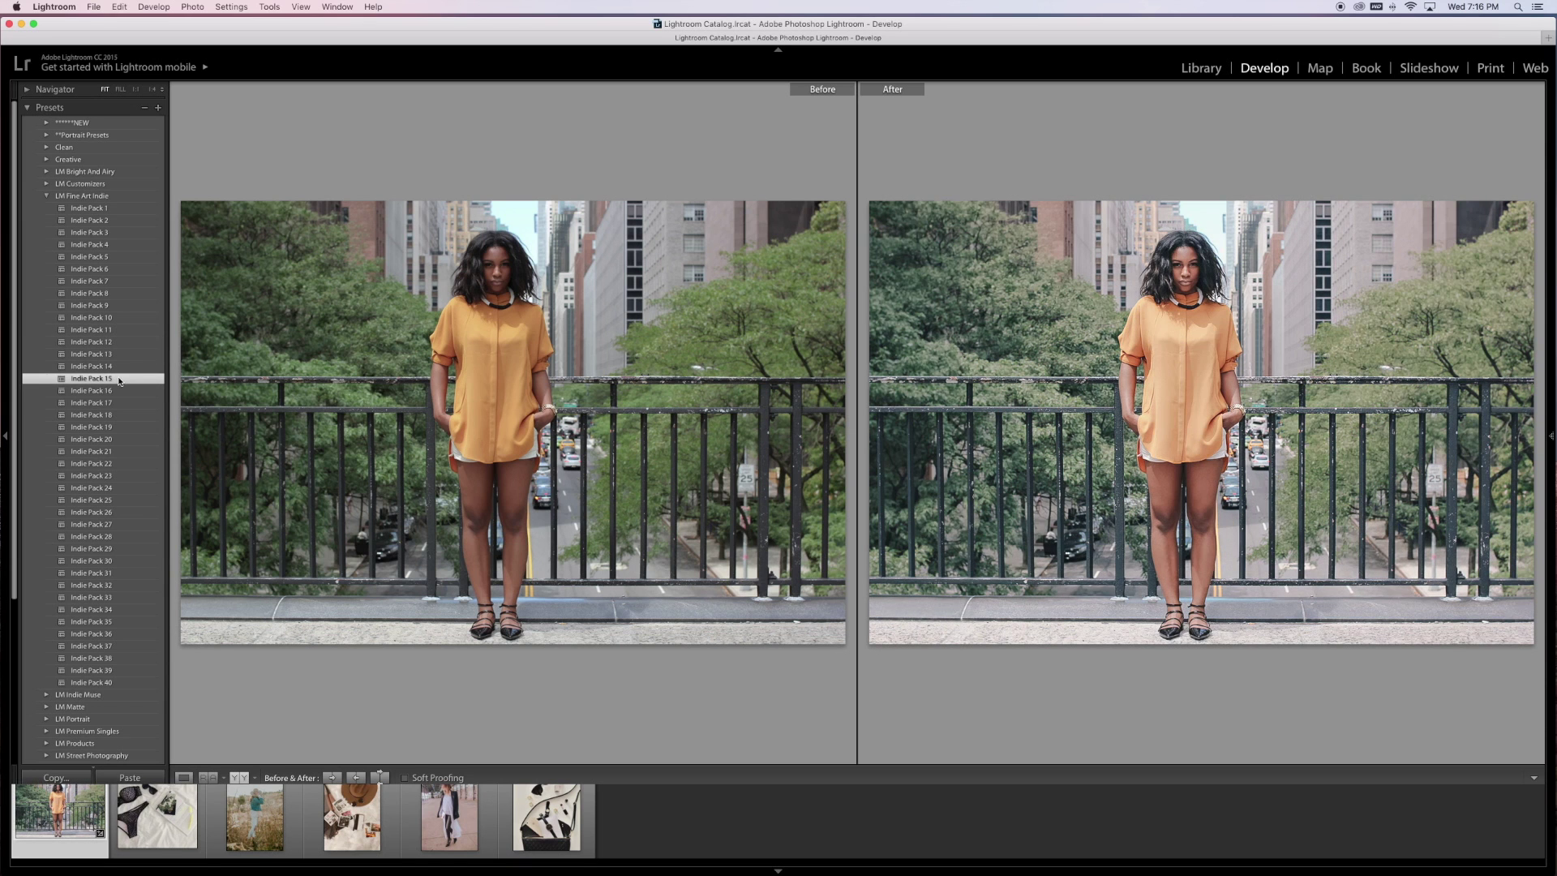
left_click(120, 426)
left_click(117, 452)
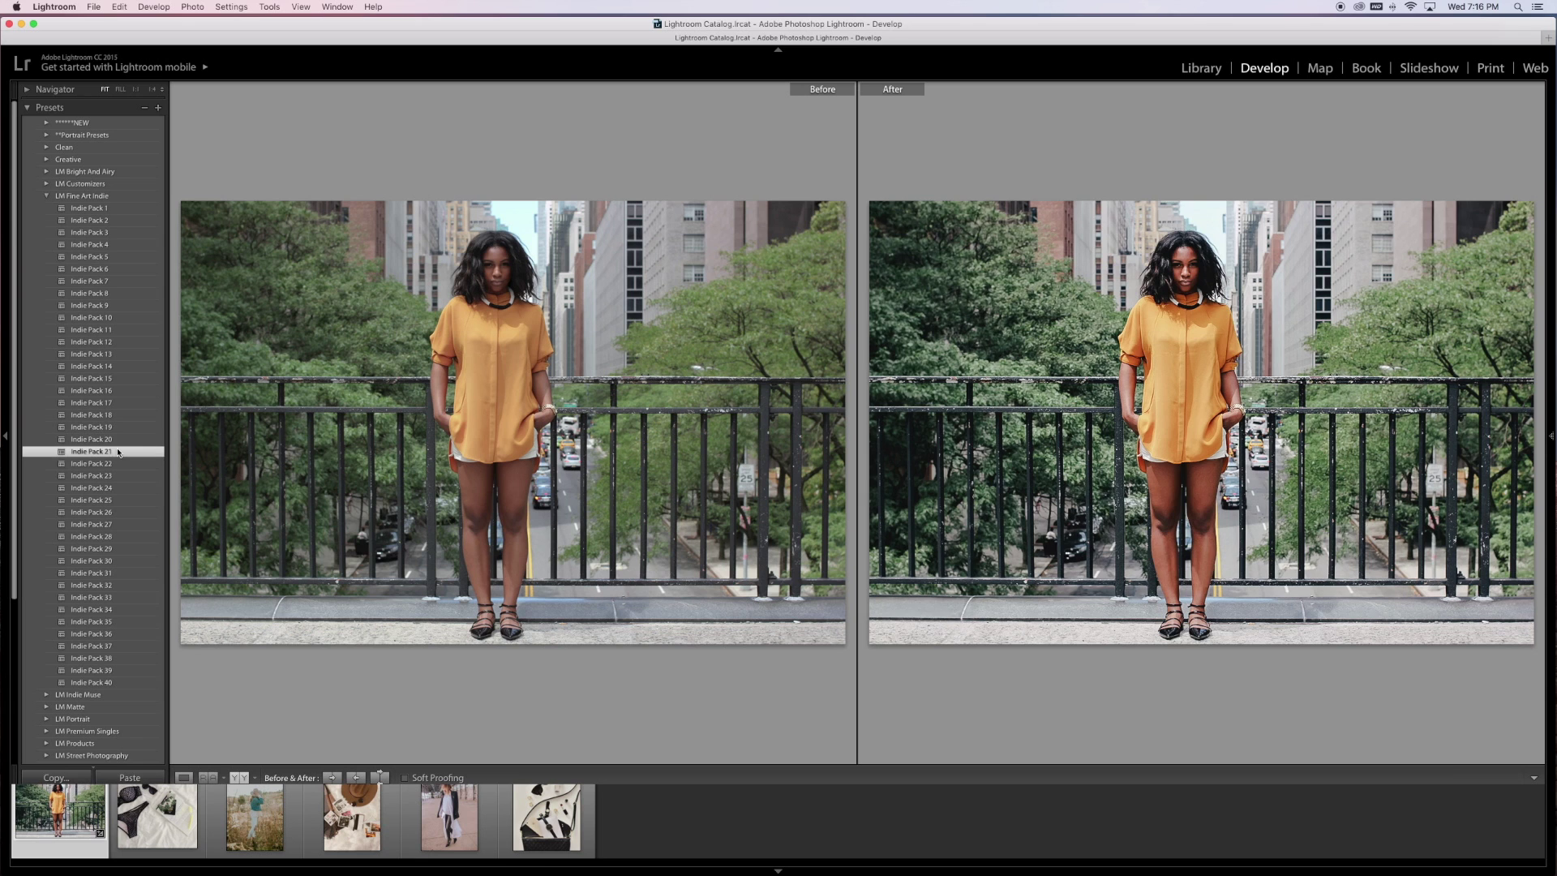
Continue through Indie Packs 23 to 34 and settle on Indie Pack 36.
scroll(118, 452, "down", 1)
left_click(118, 469)
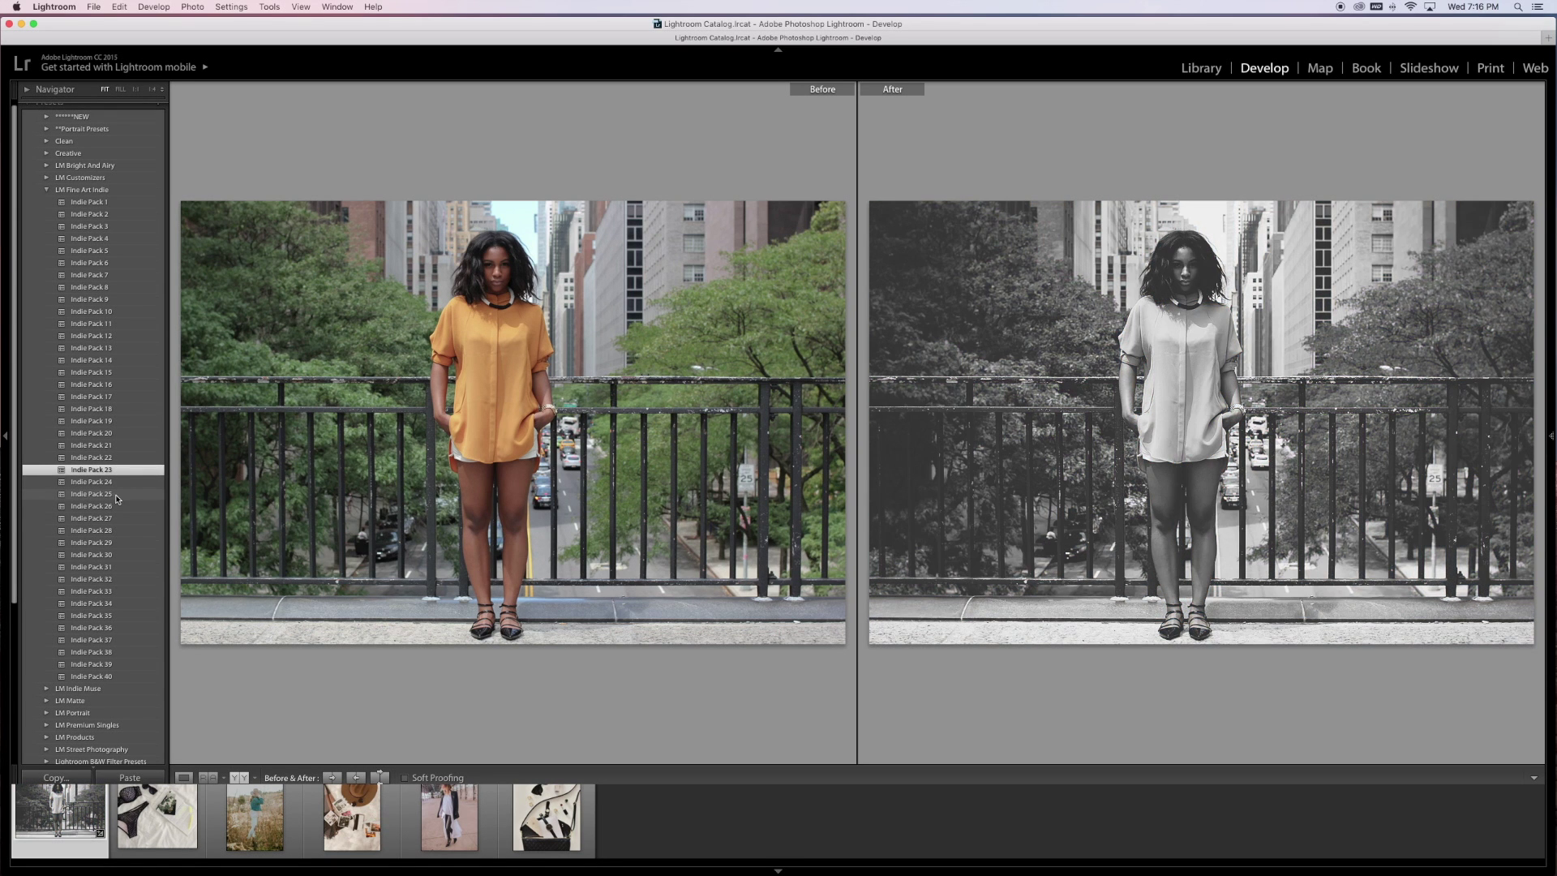
left_click(117, 496)
left_click(120, 519)
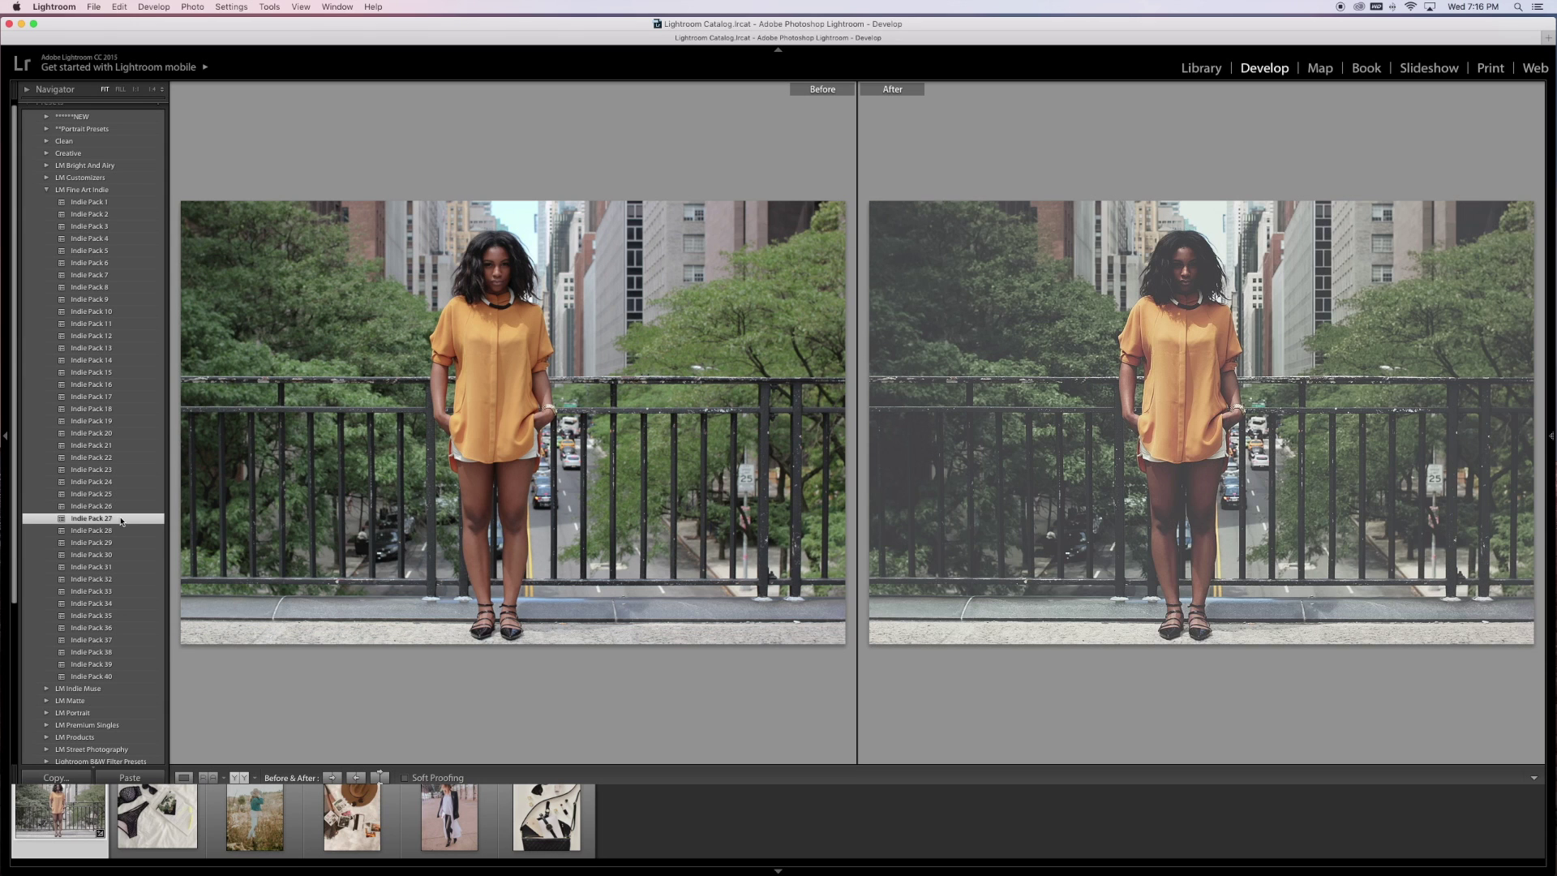
left_click(119, 539)
left_click(118, 554)
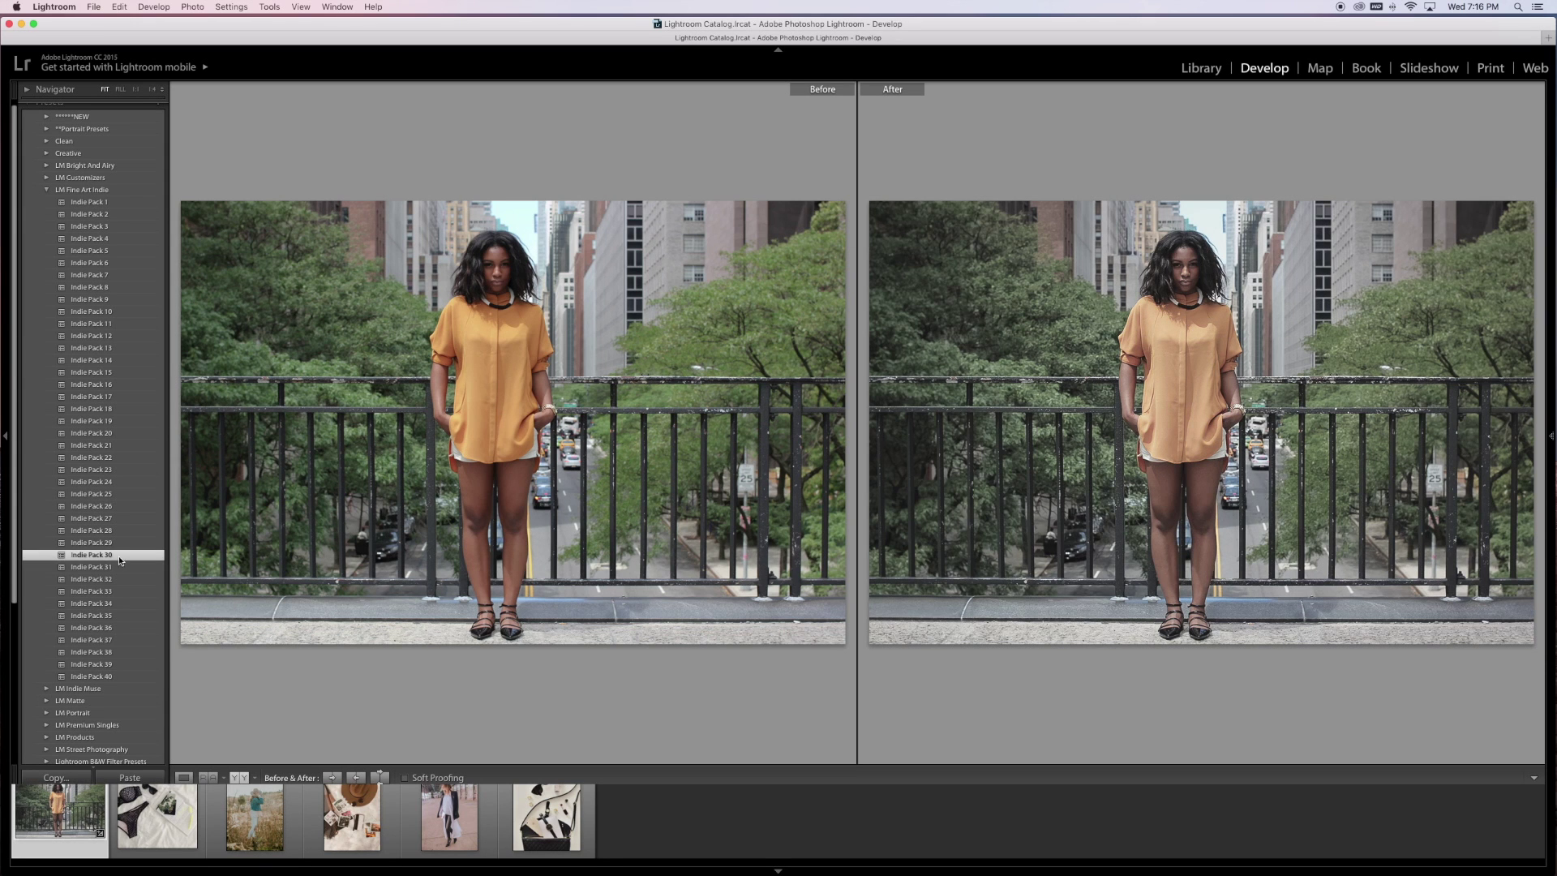
left_click(118, 568)
left_click(120, 579)
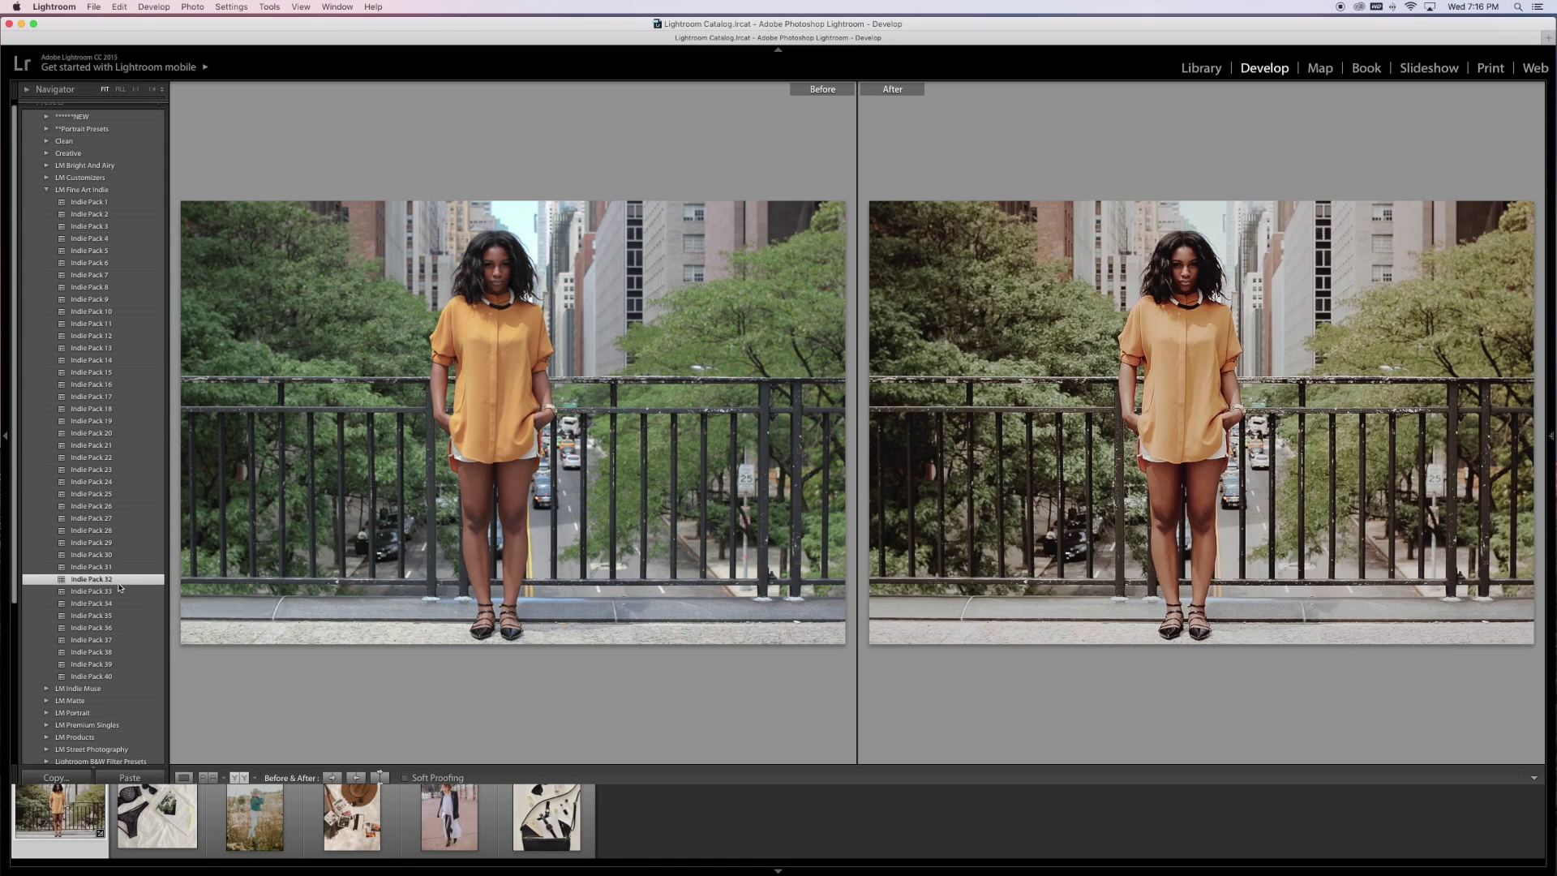
left_click(122, 605)
left_click(116, 629)
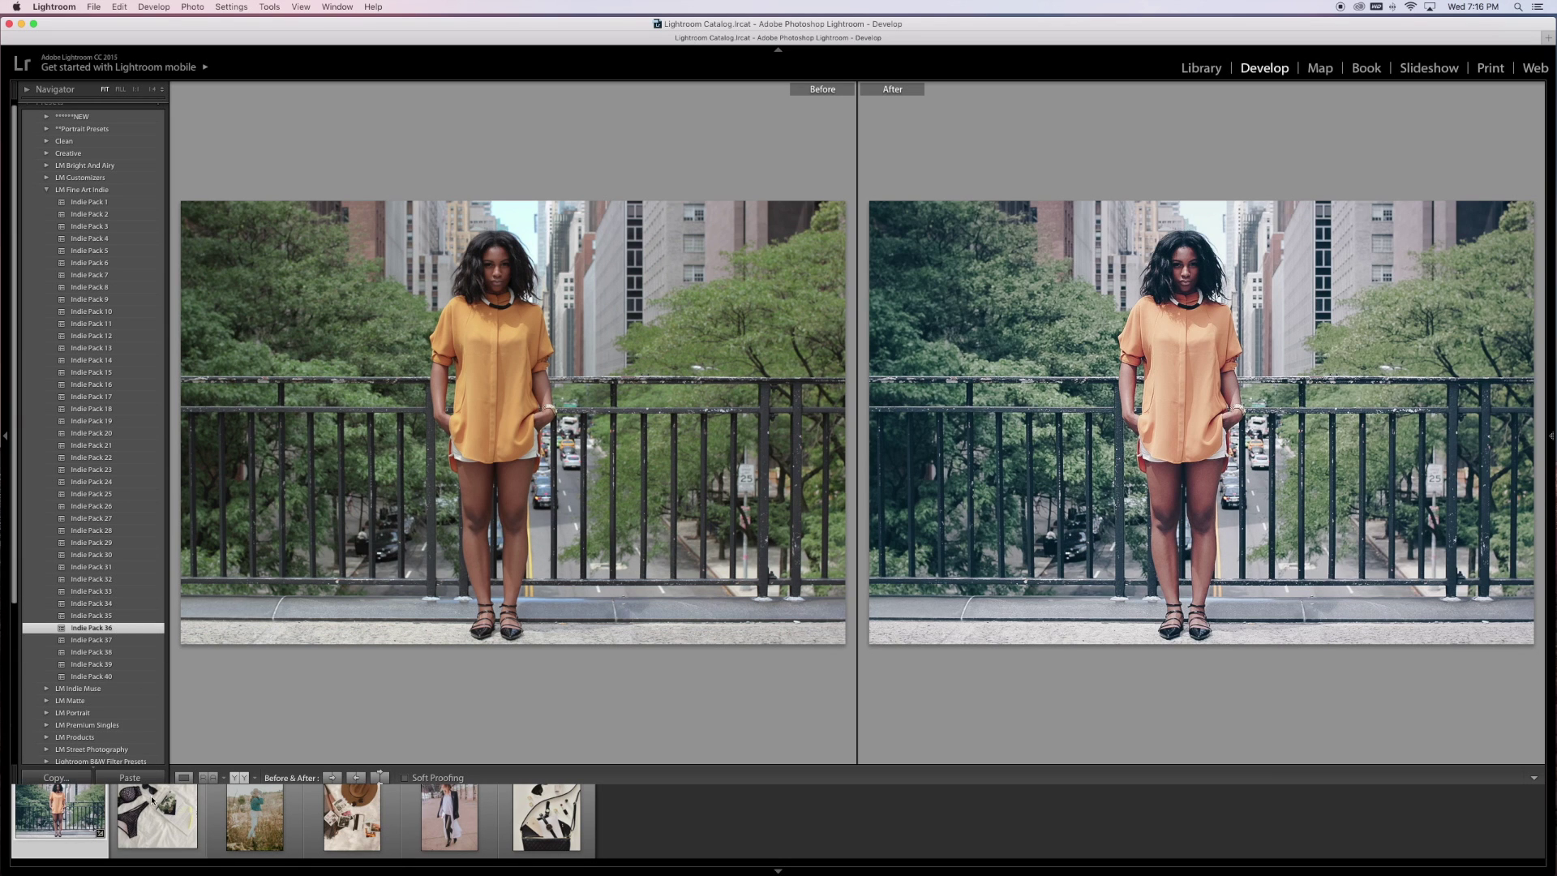
left_click(331, 817)
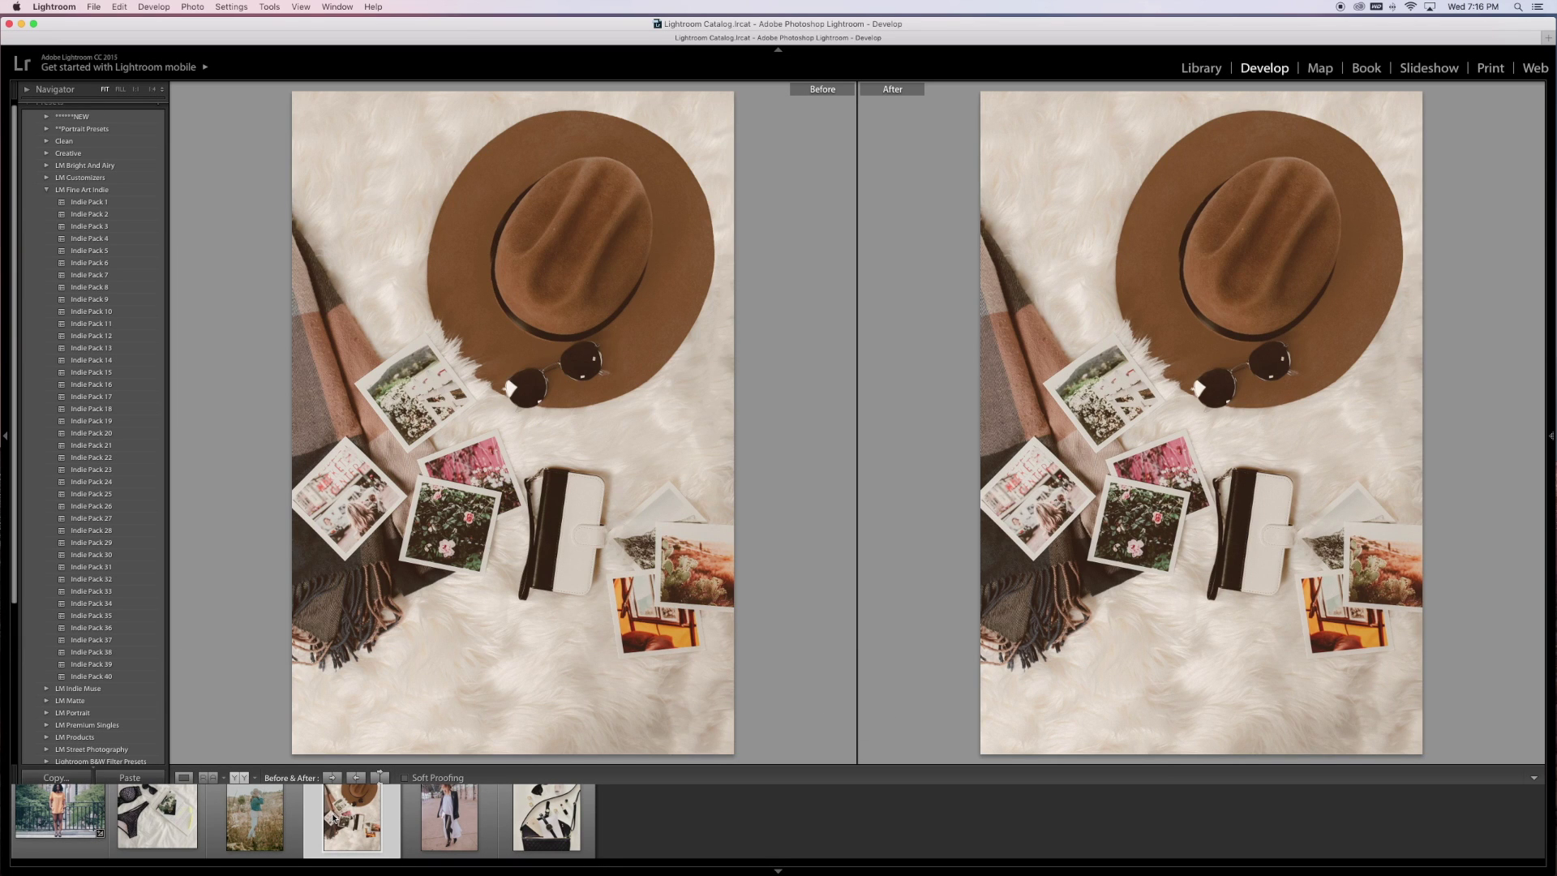
In LM Products, try Brighten 1 and Remove Yellow Cast 1 on the hat, ending with High Contrast.
left_click(46, 191)
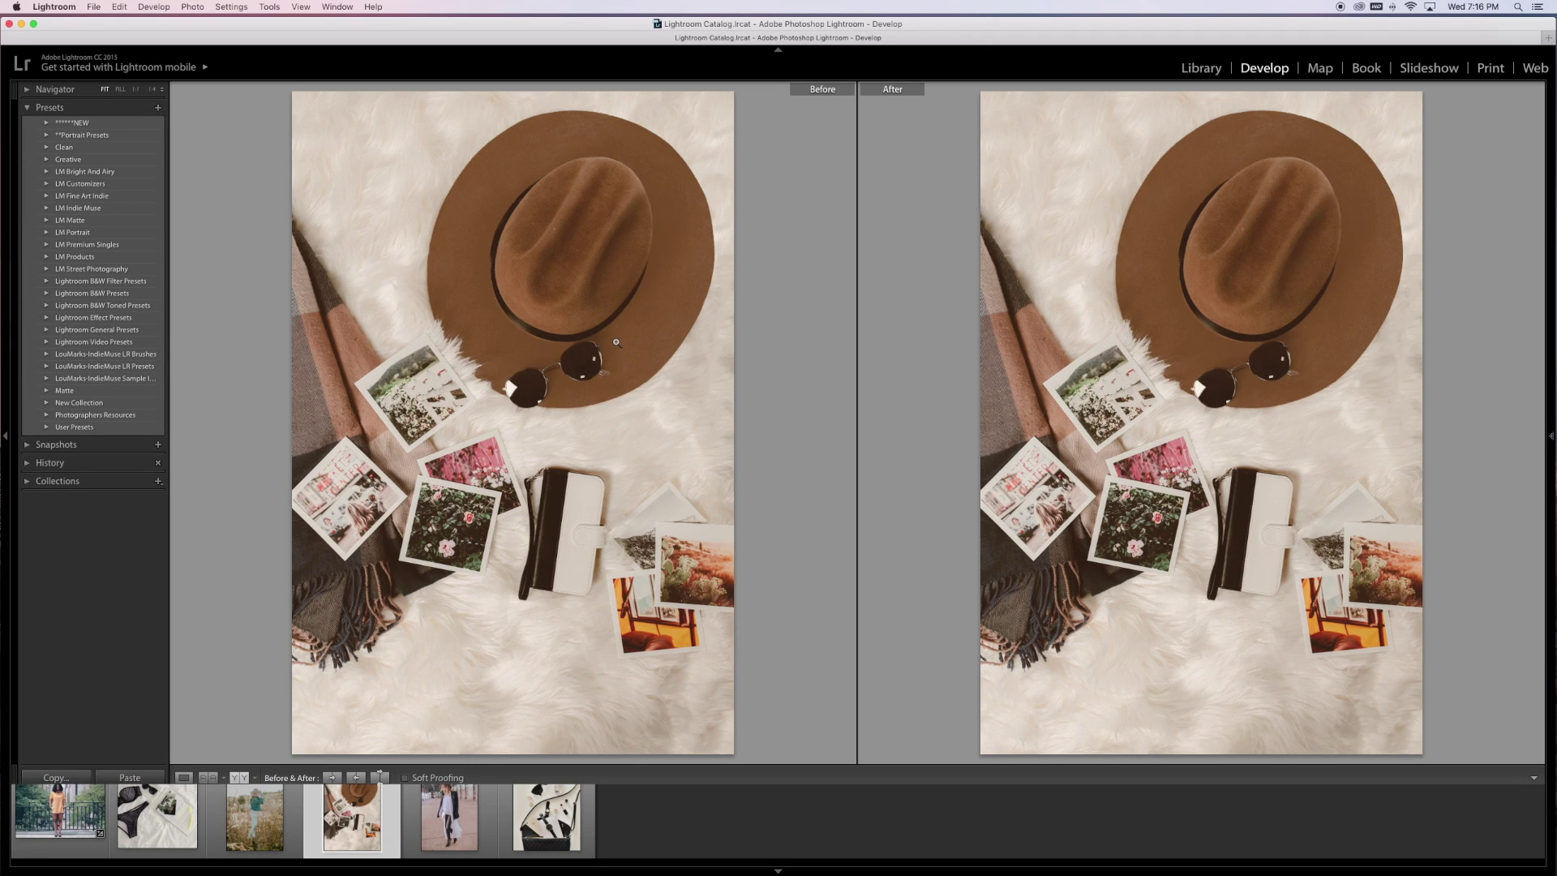
left_click(47, 256)
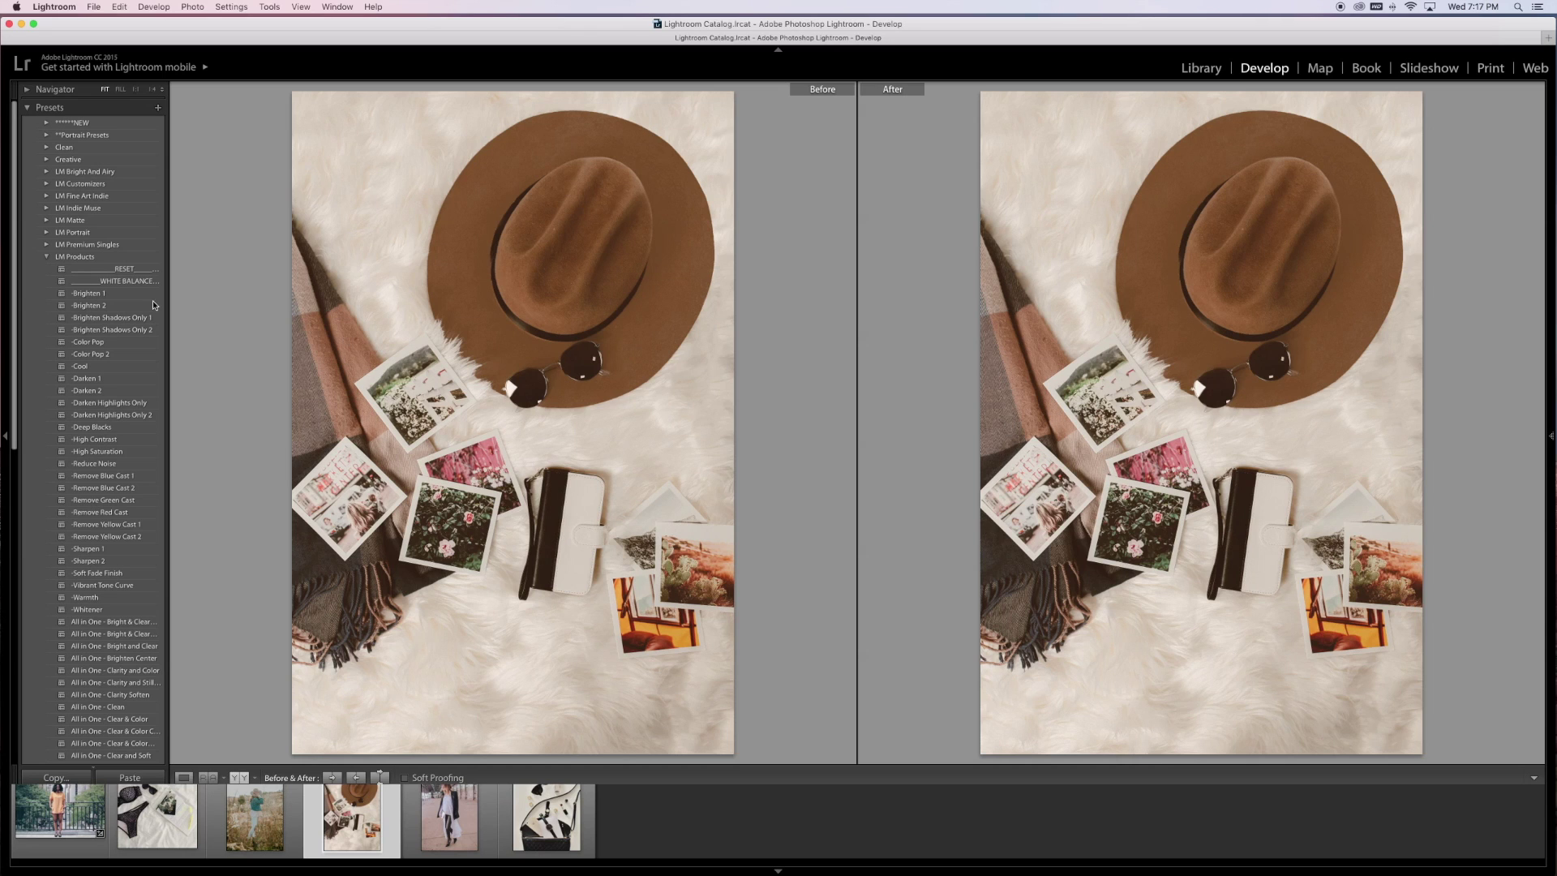
left_click(126, 294)
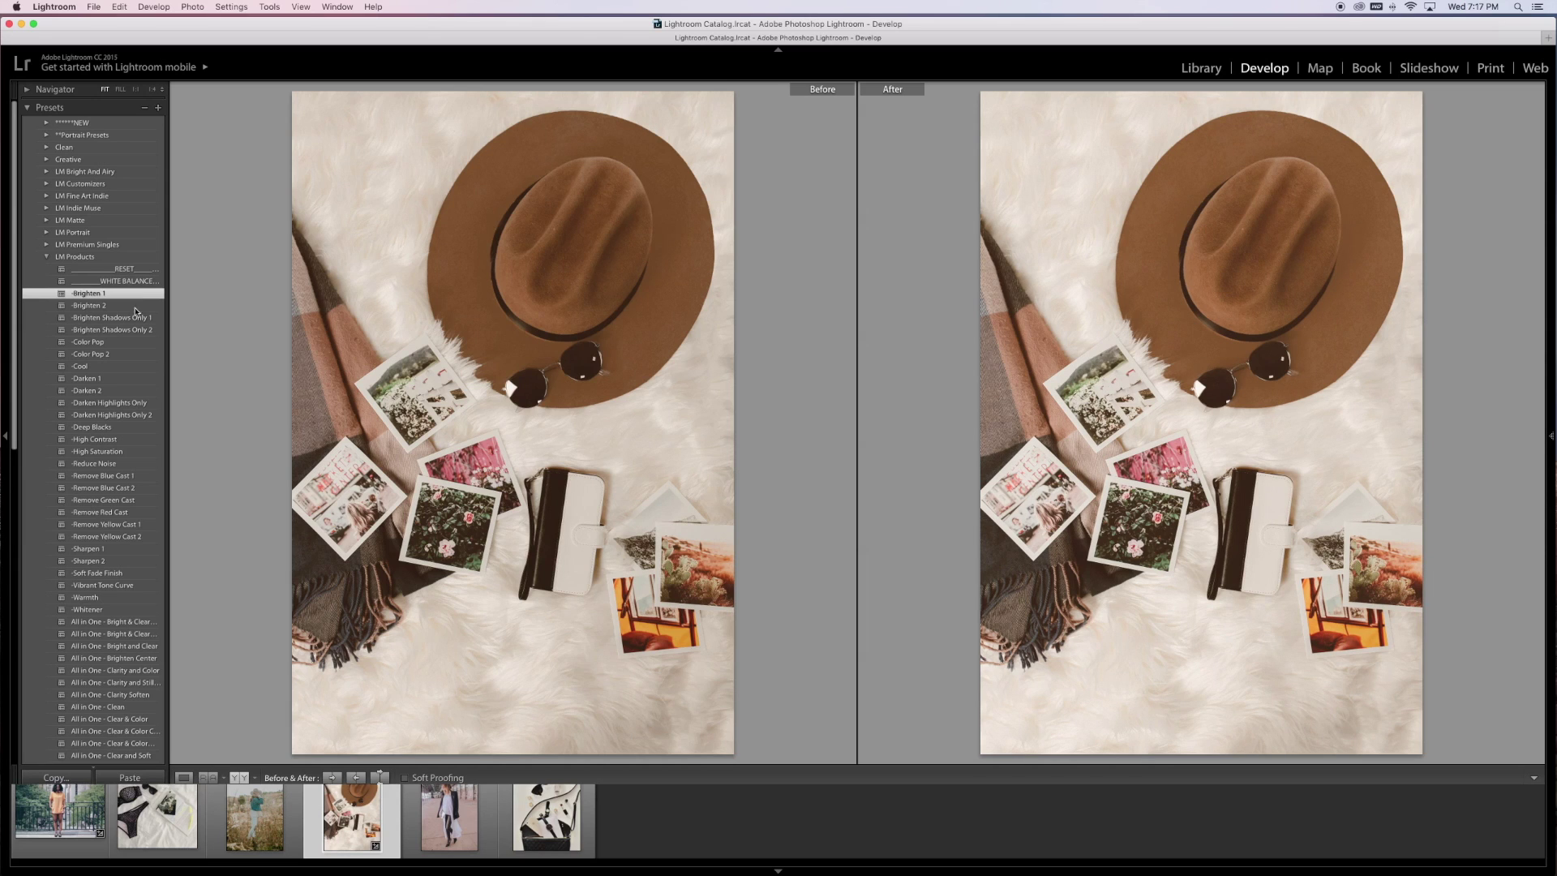
scroll(141, 365, "down", 1)
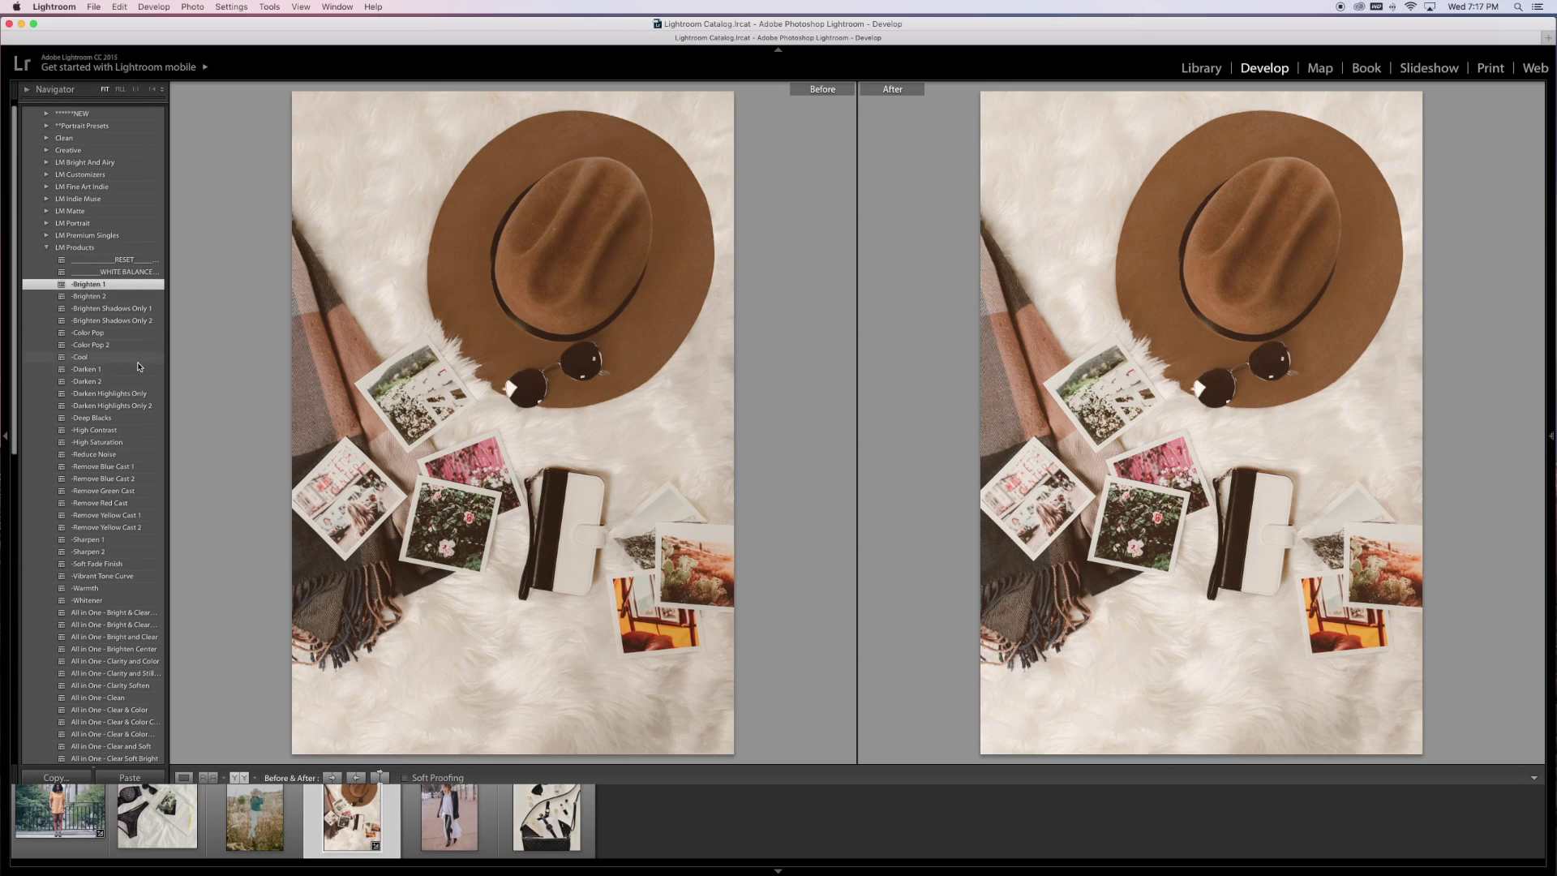
left_click(141, 517)
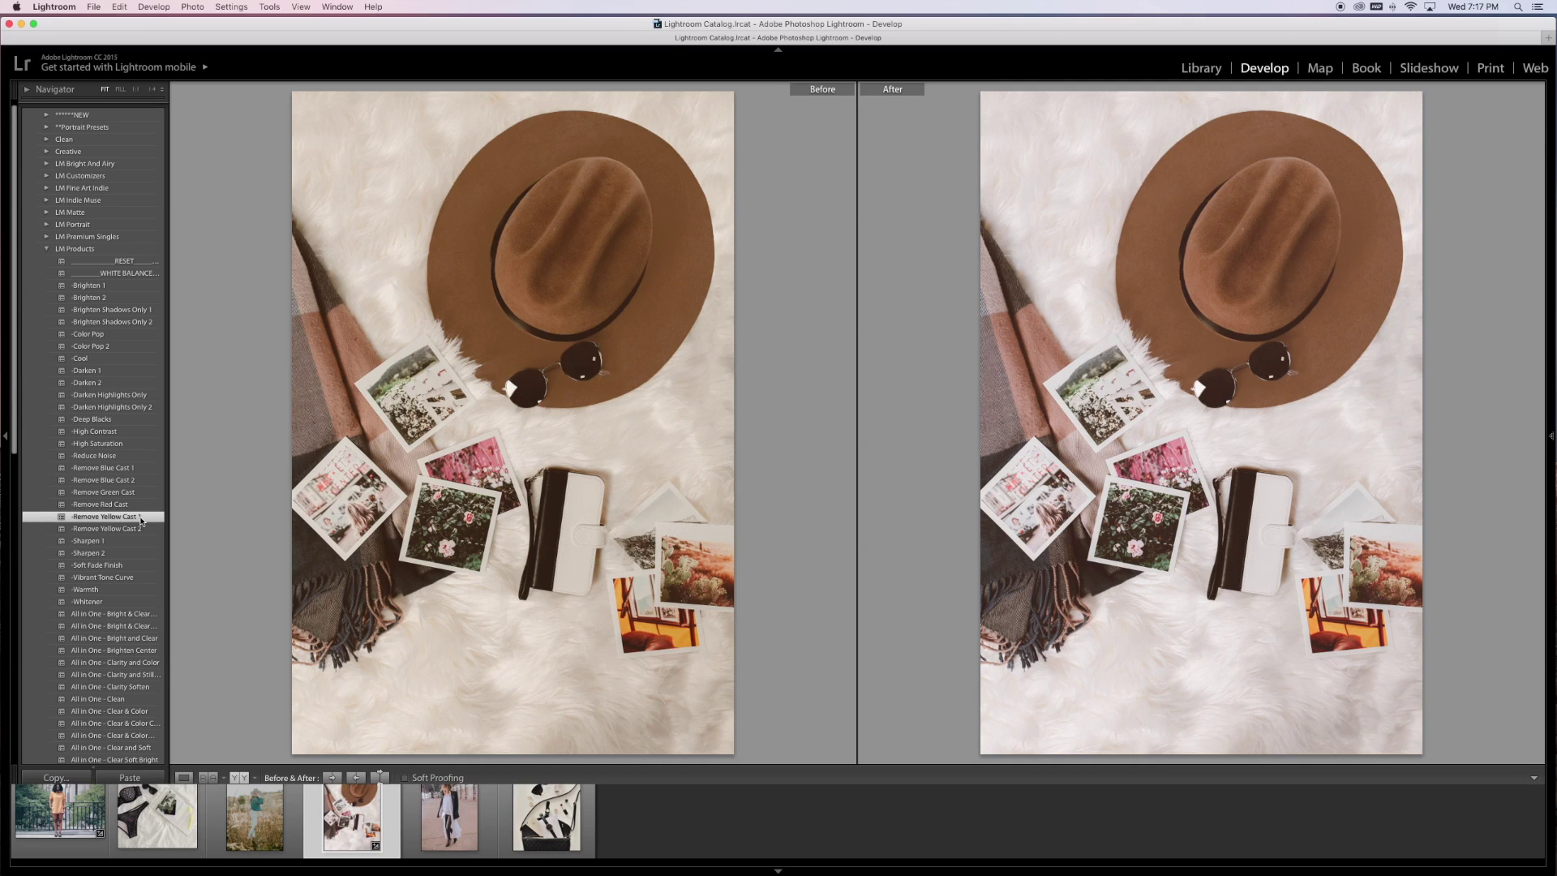
scroll(142, 520, "down", 3)
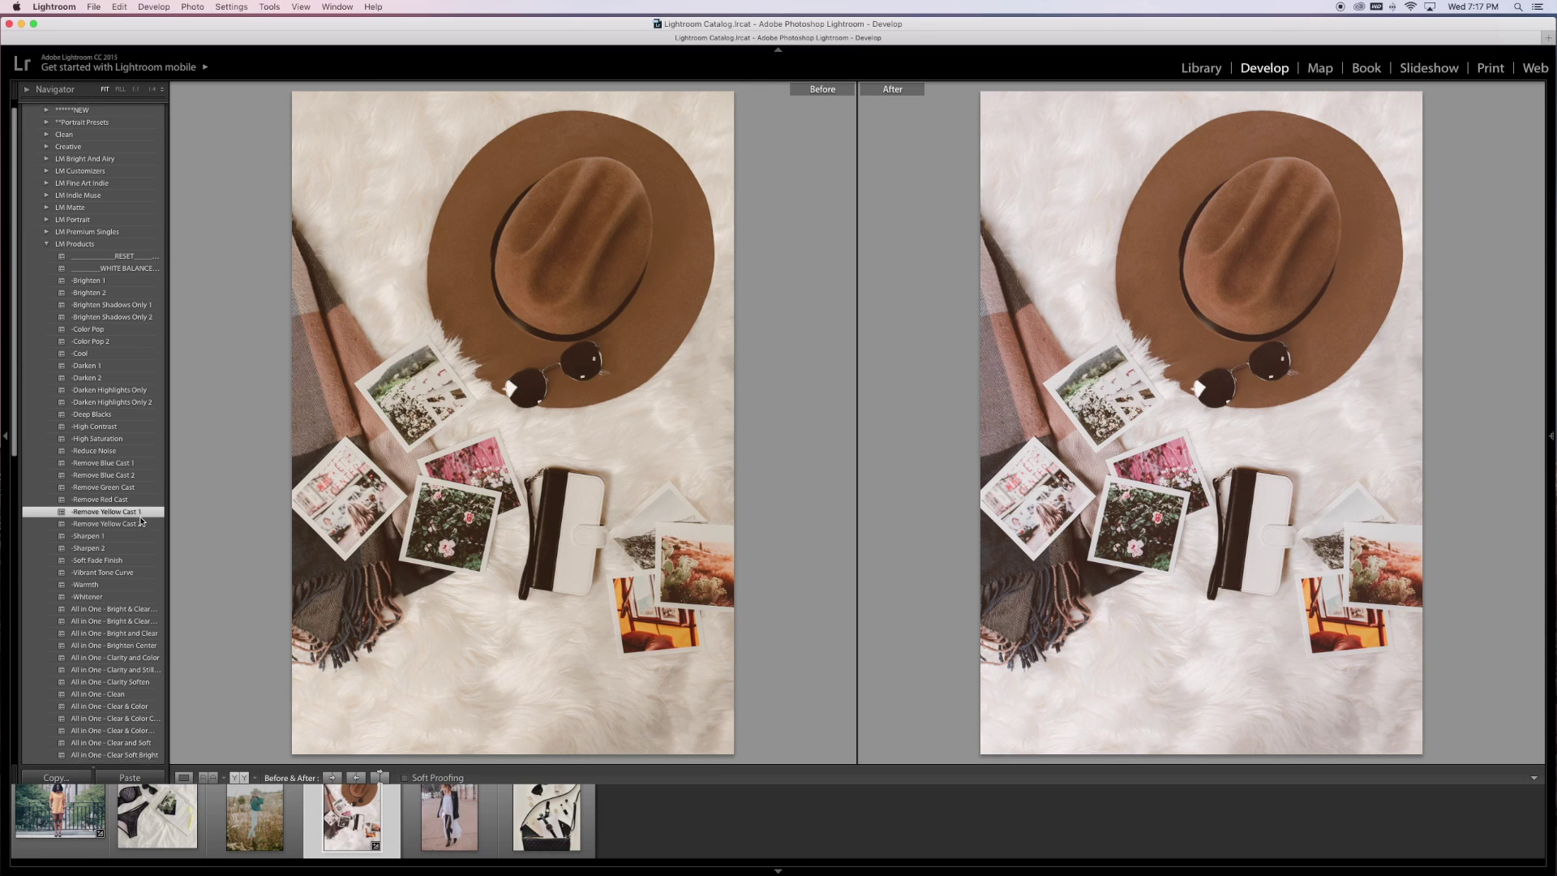
scroll(141, 520, "down", 5)
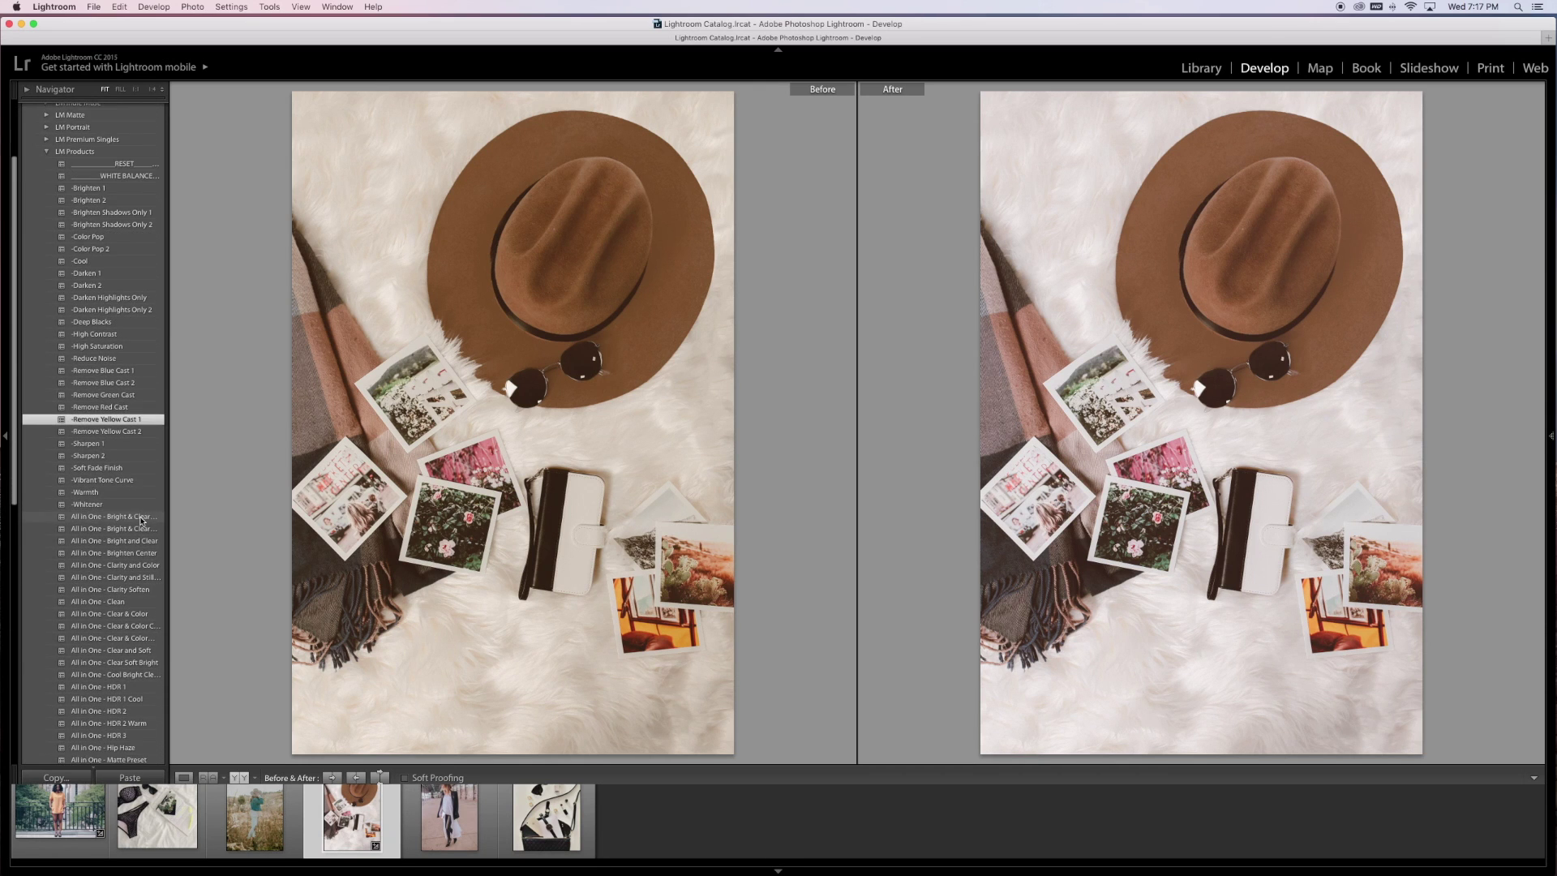
scroll(141, 520, "down", 10)
scroll(142, 520, "up", 20)
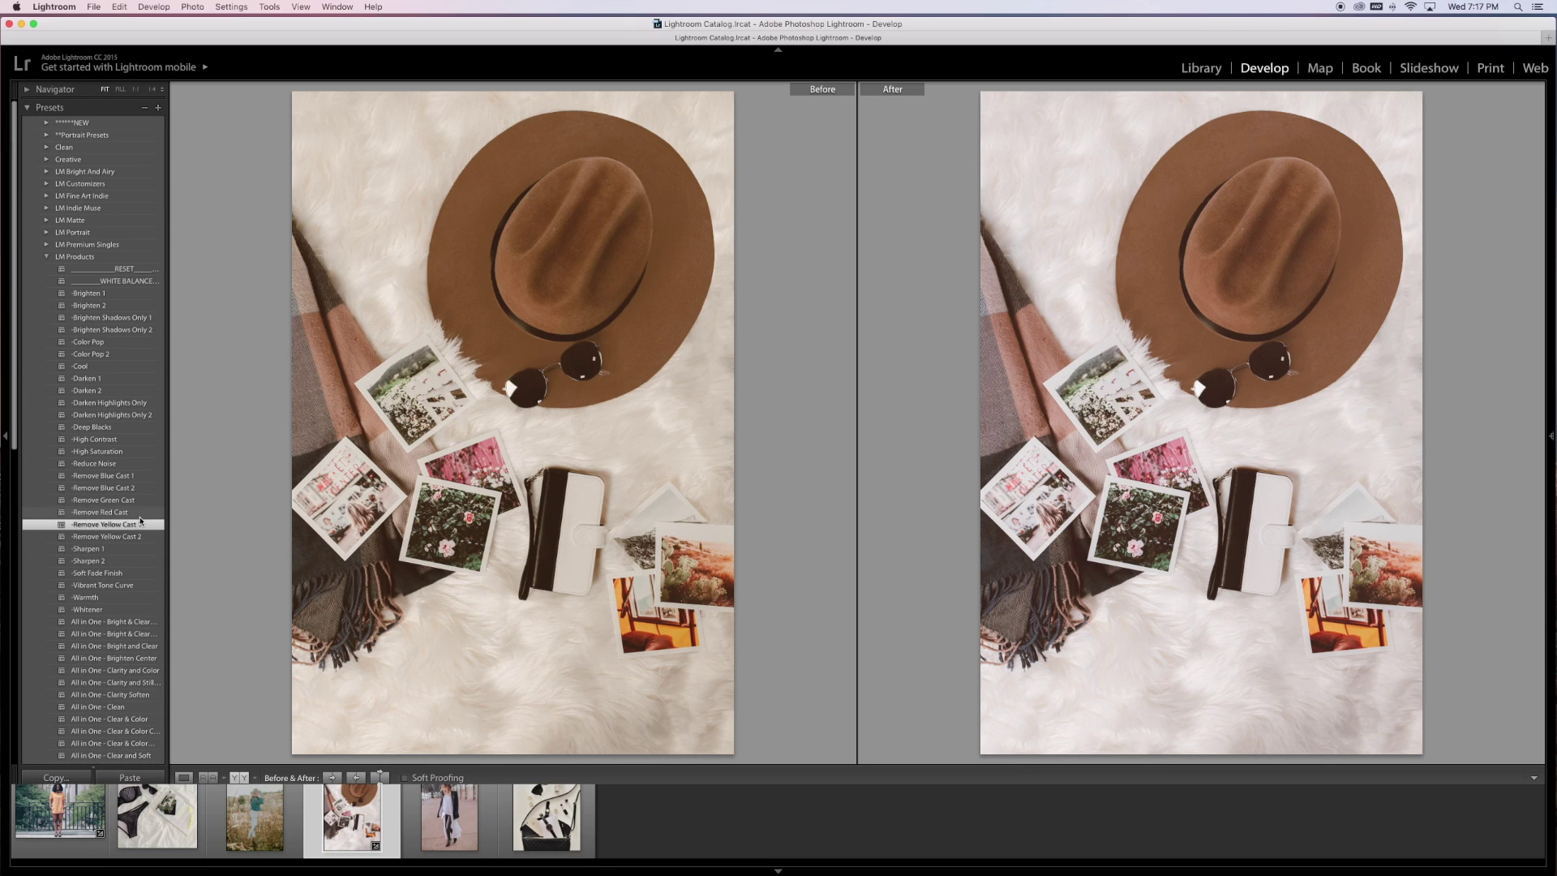
left_click(137, 439)
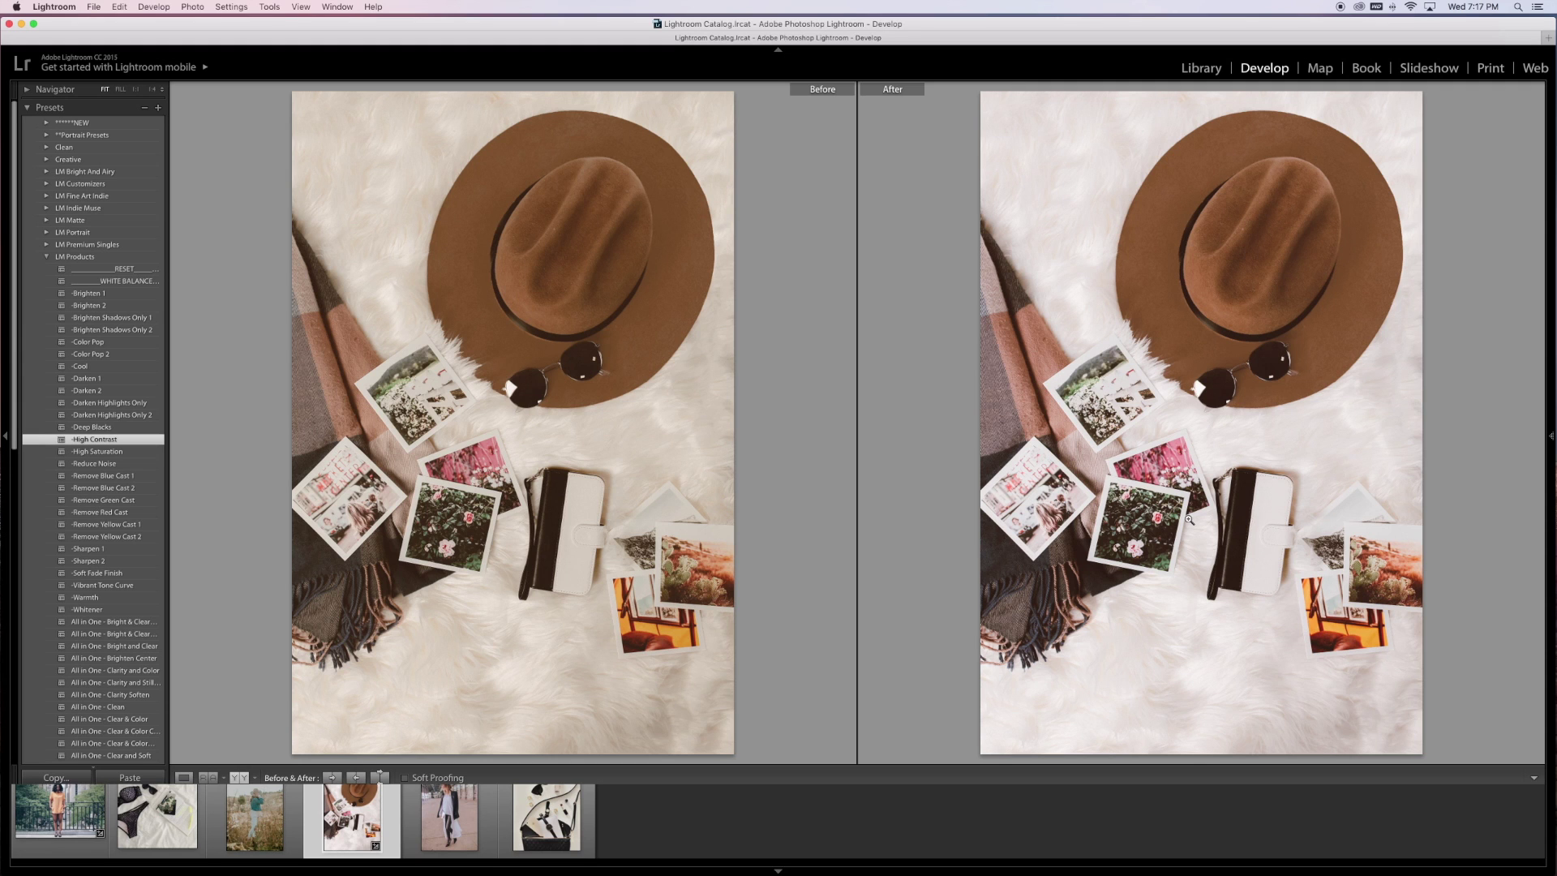
On the warehouse fashion photo, try LM Matte looks, ending with High Contrast Black&White.
left_click(454, 821)
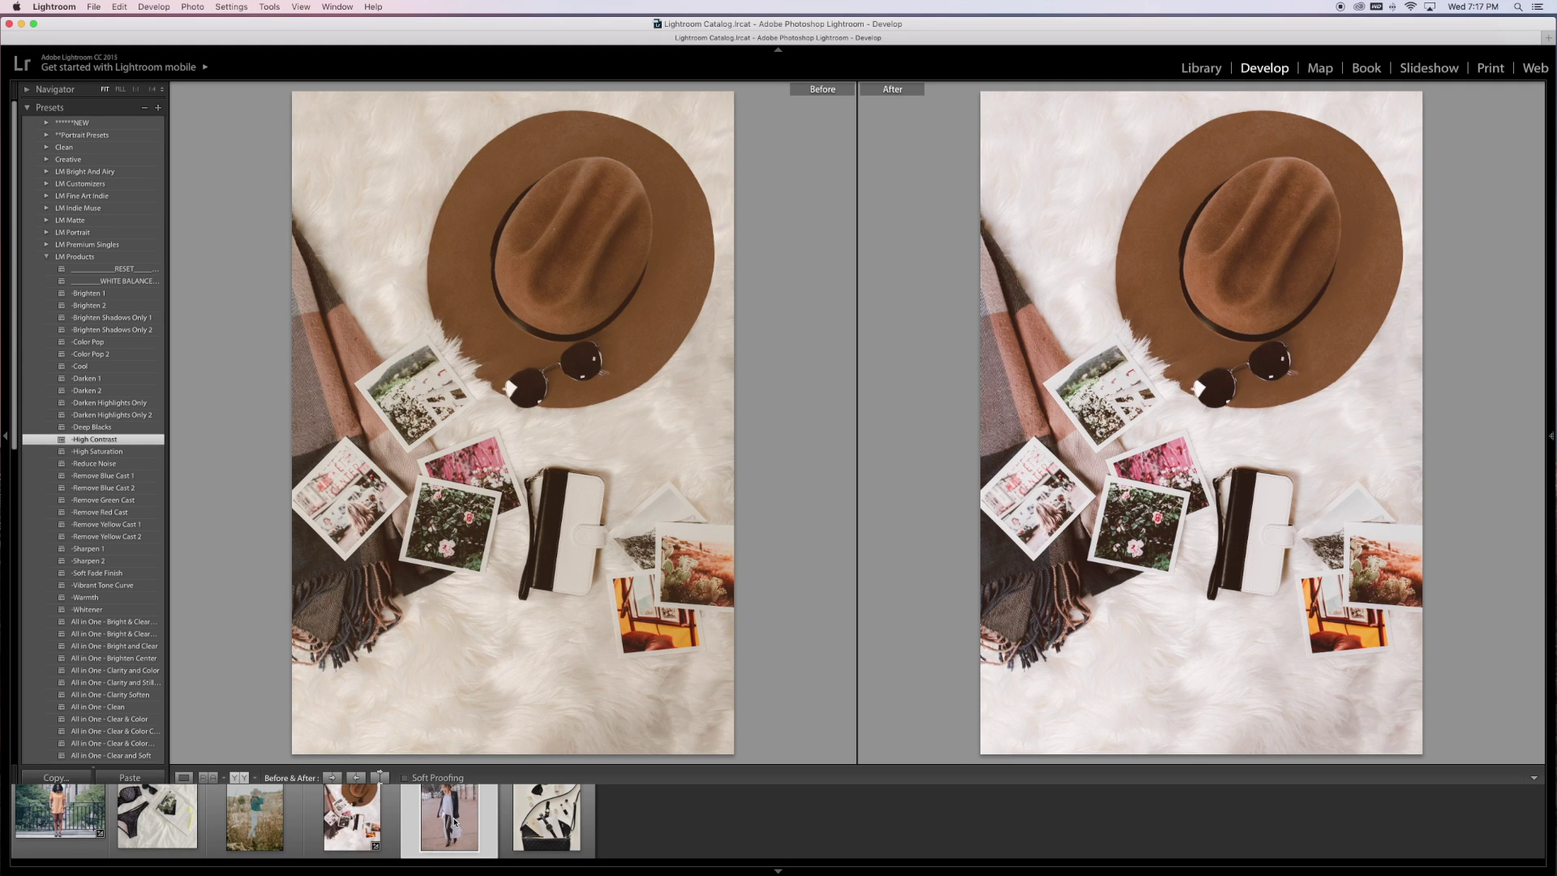
left_click(46, 257)
left_click(46, 220)
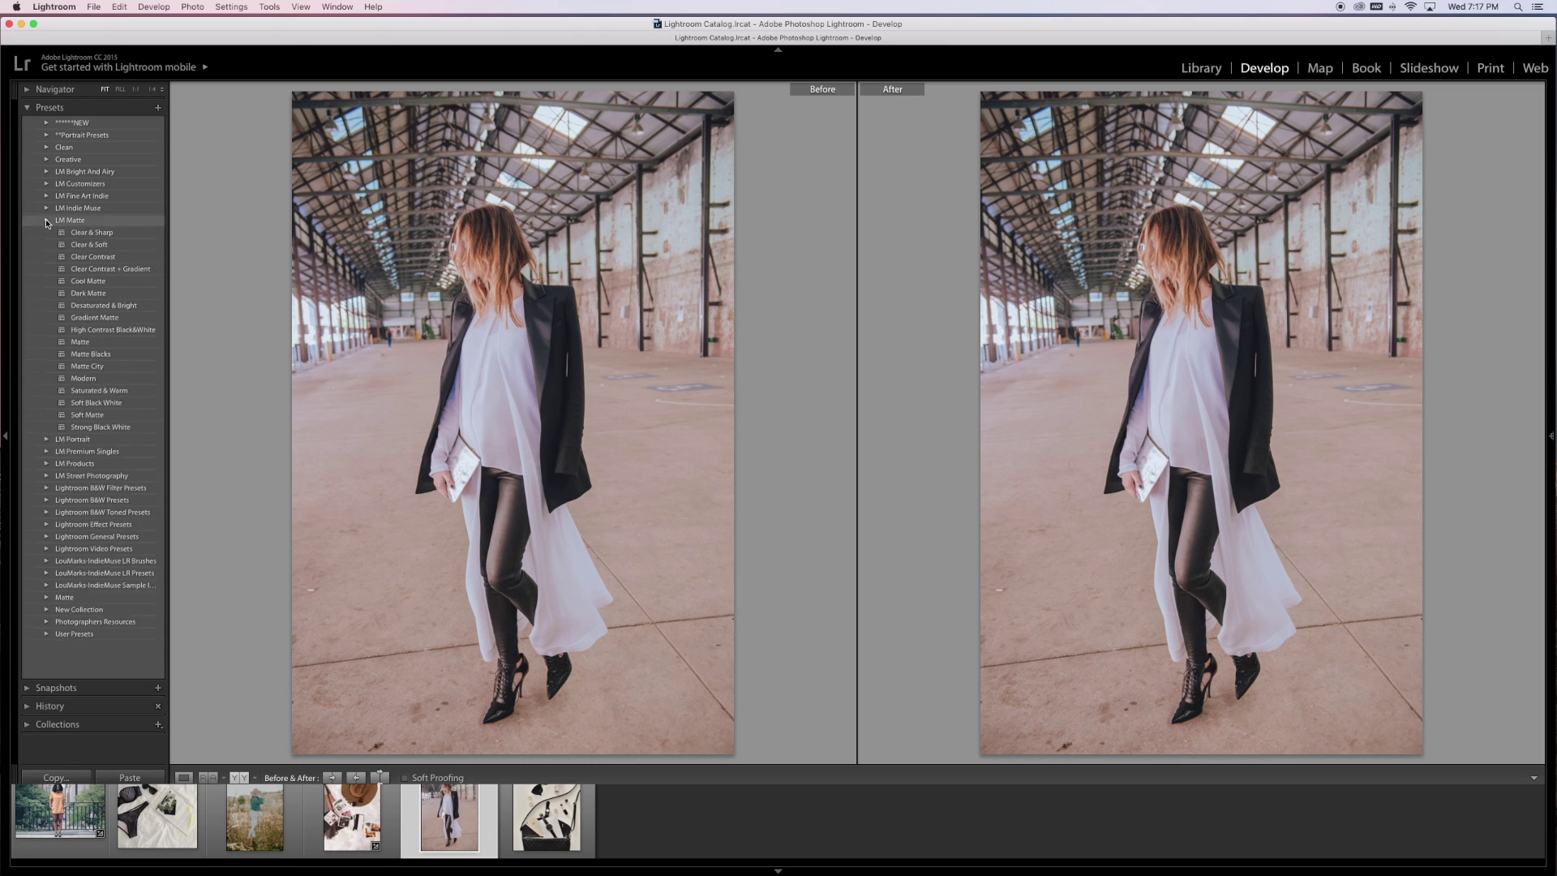
left_click(91, 378)
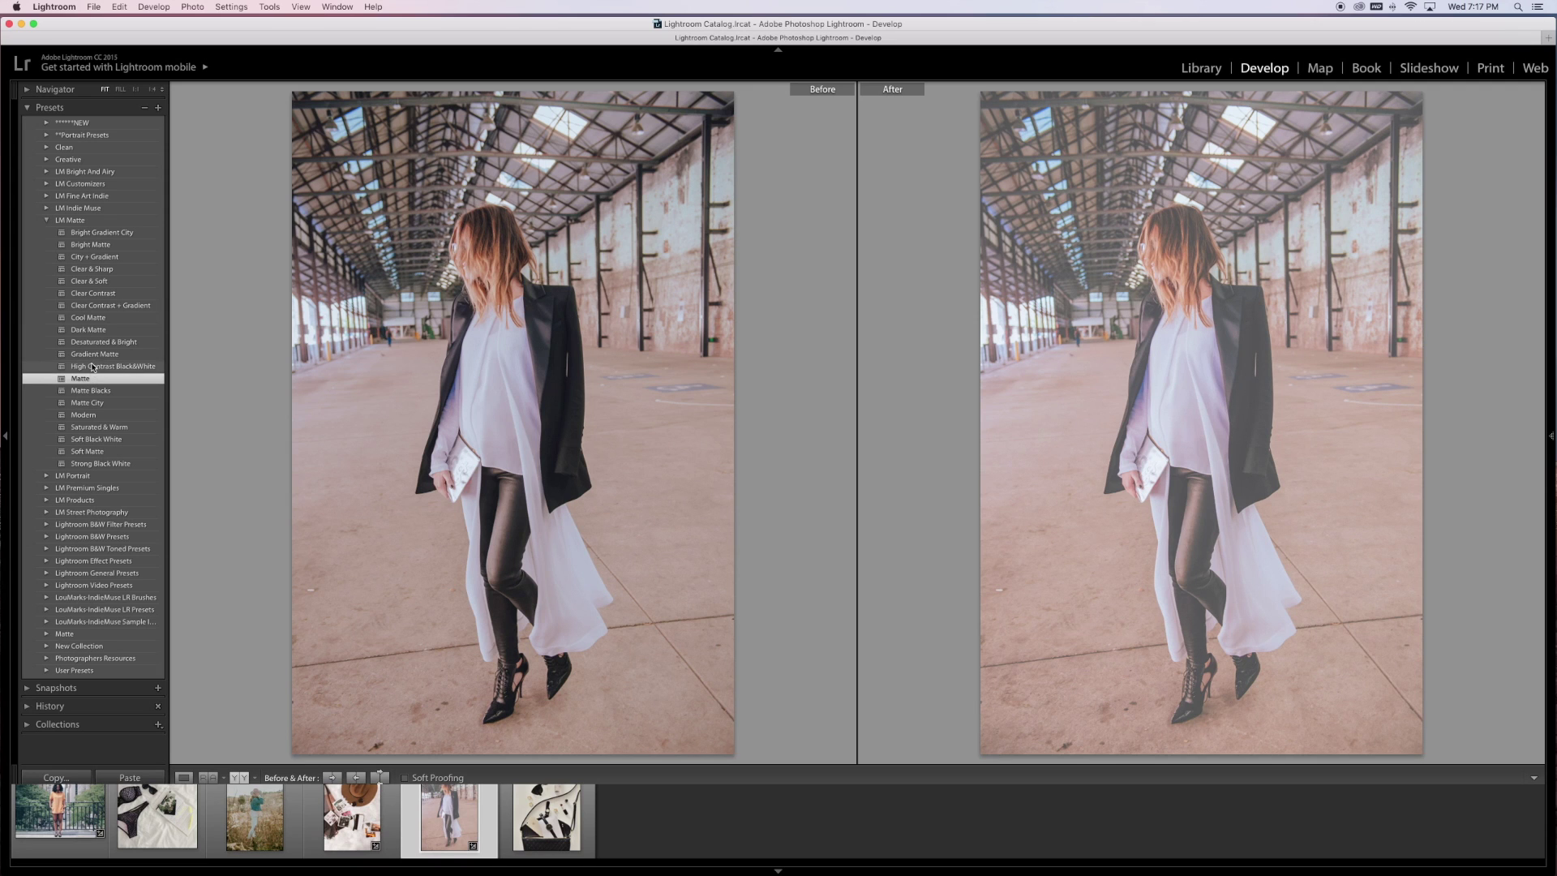
left_click(92, 366)
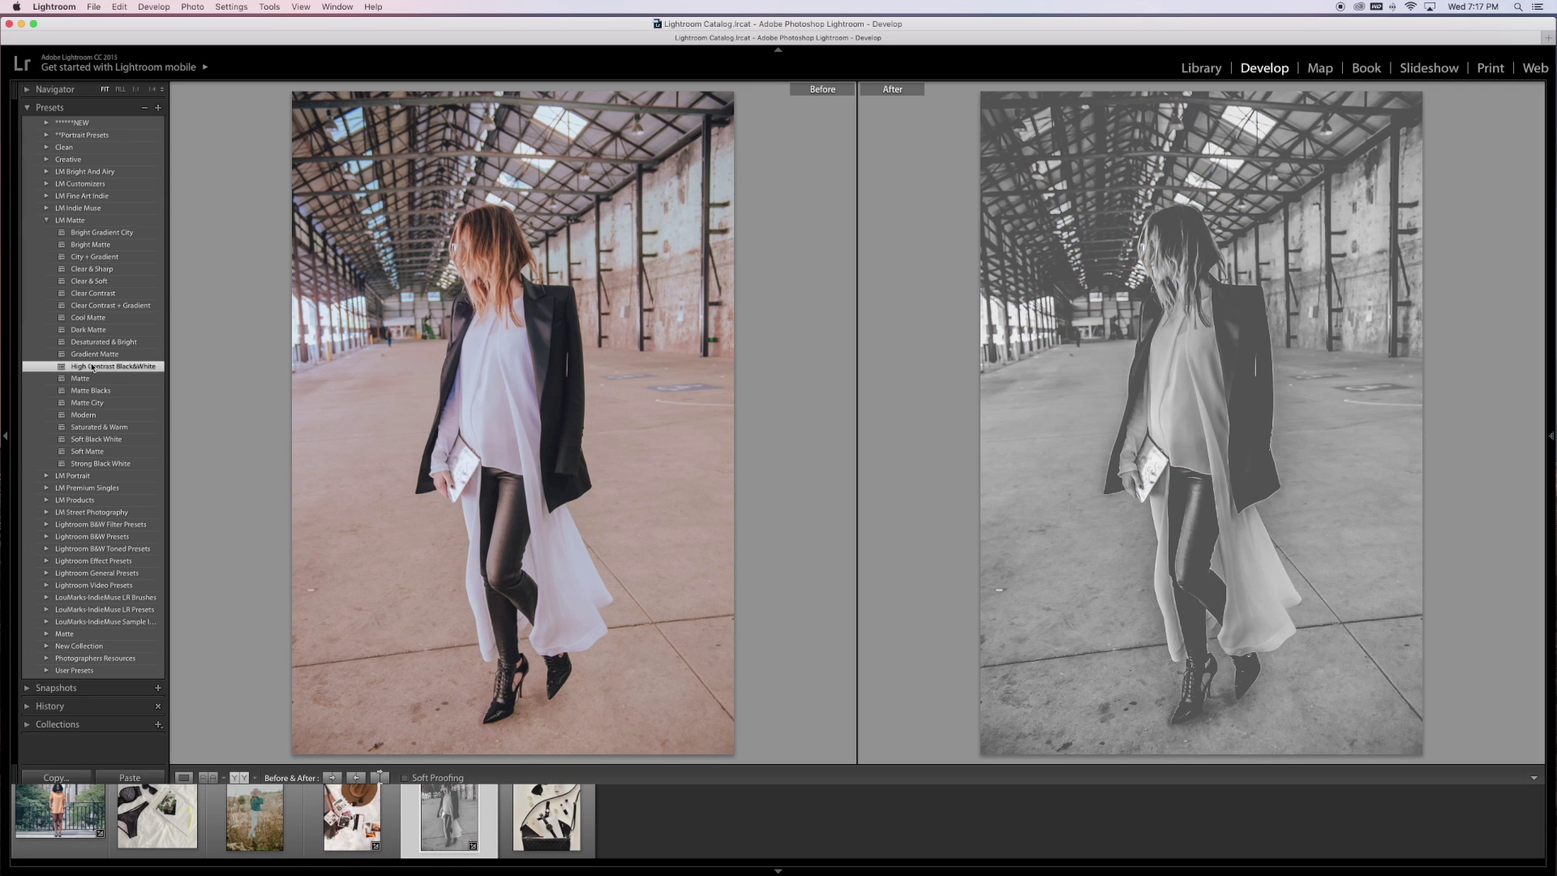
Try LM Fine Art Indie Packs 1 through 32 and settle on Indie Pack 34.
left_click(47, 197)
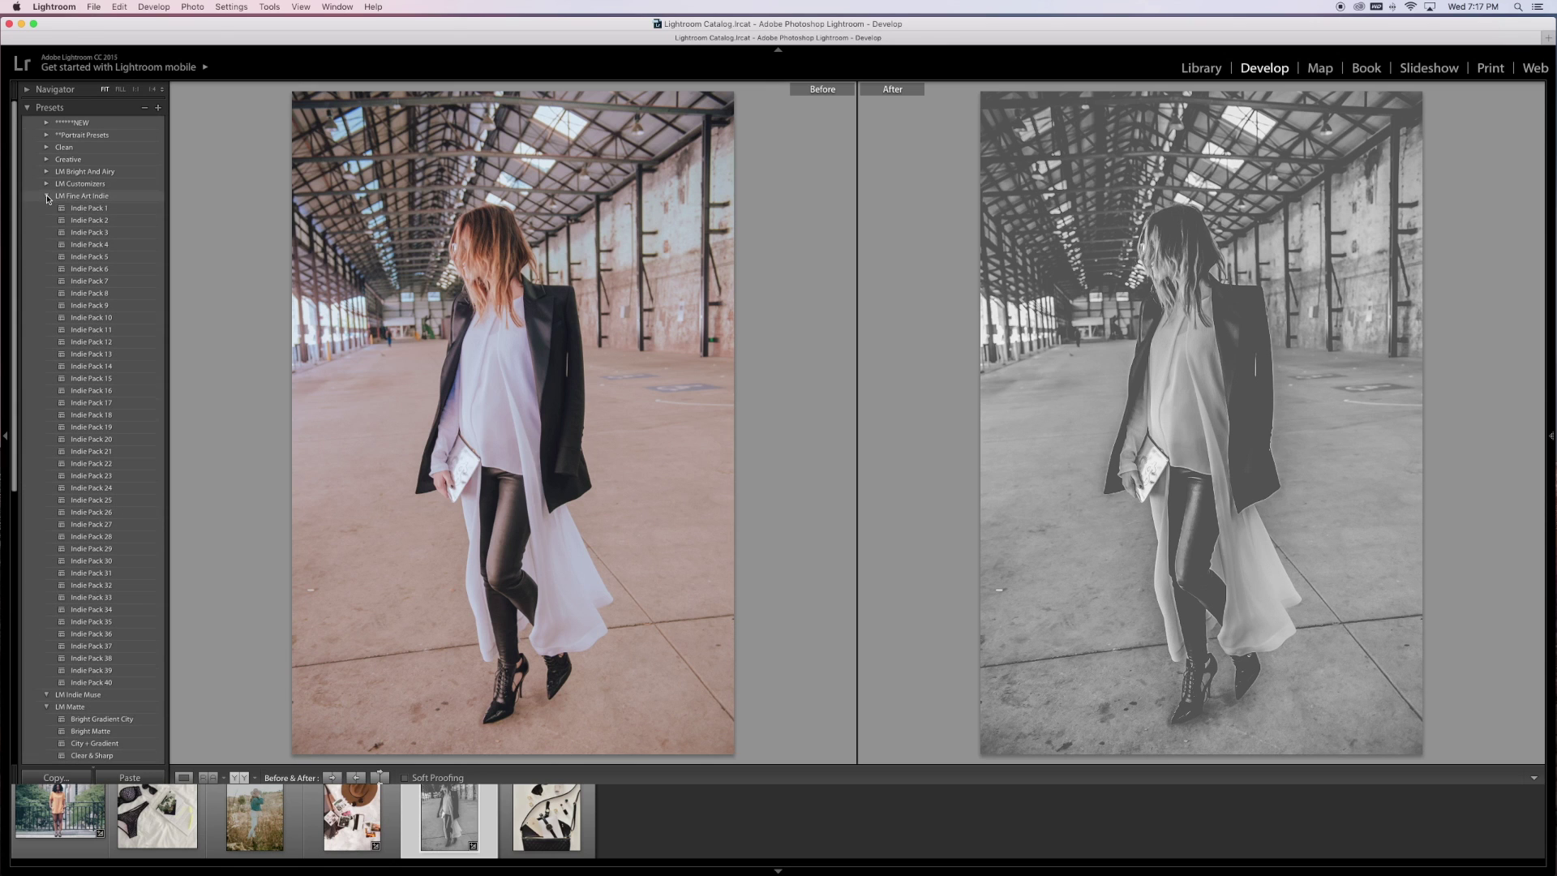
left_click(103, 209)
left_click(104, 221)
left_click(107, 257)
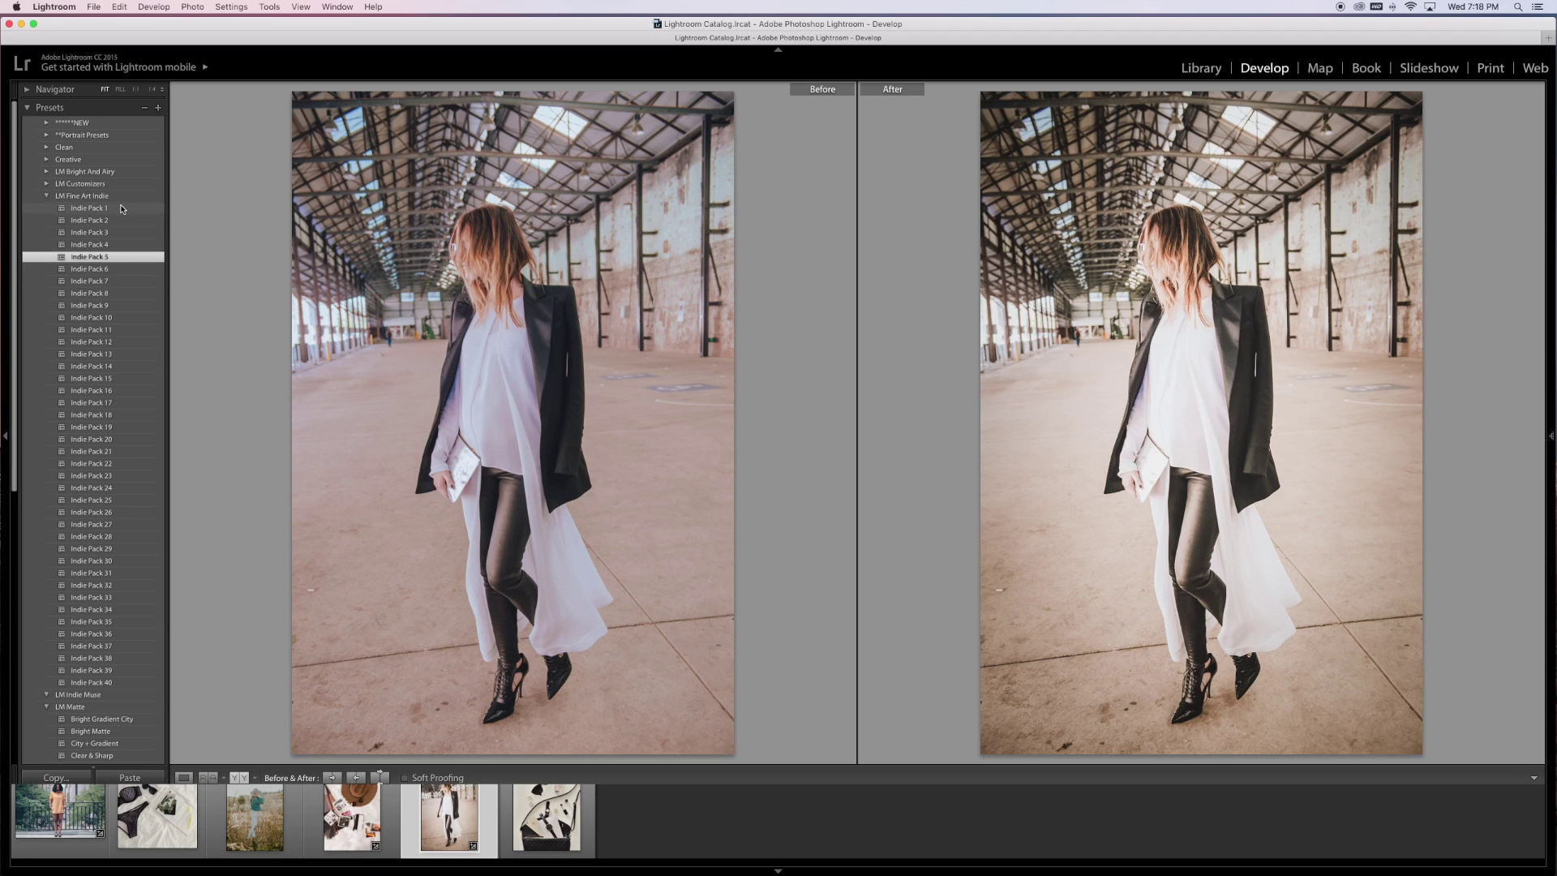
left_click(114, 439)
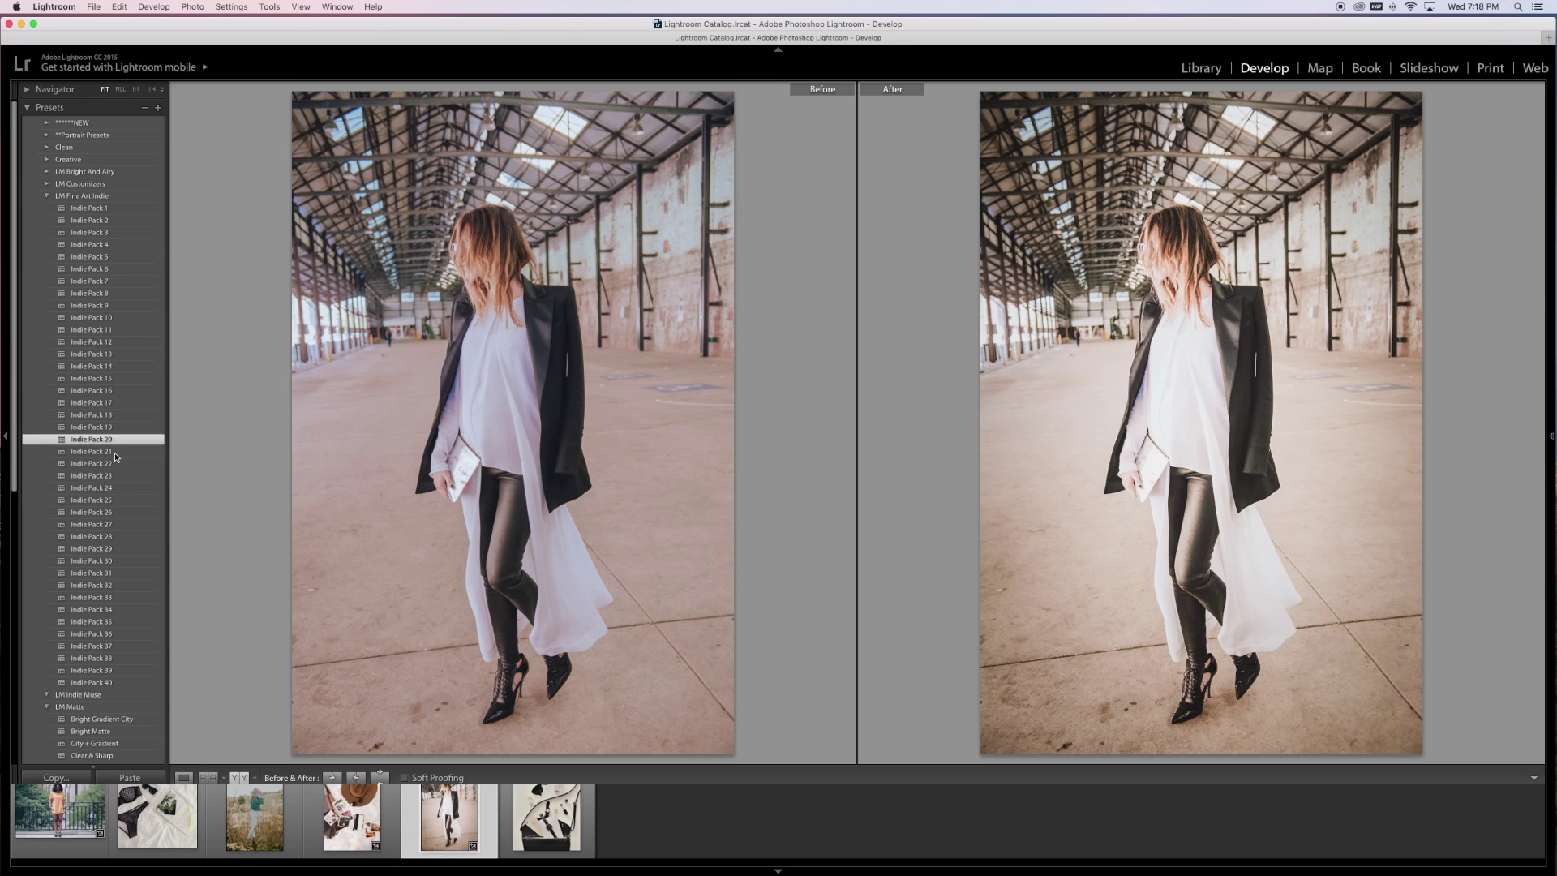
left_click(115, 487)
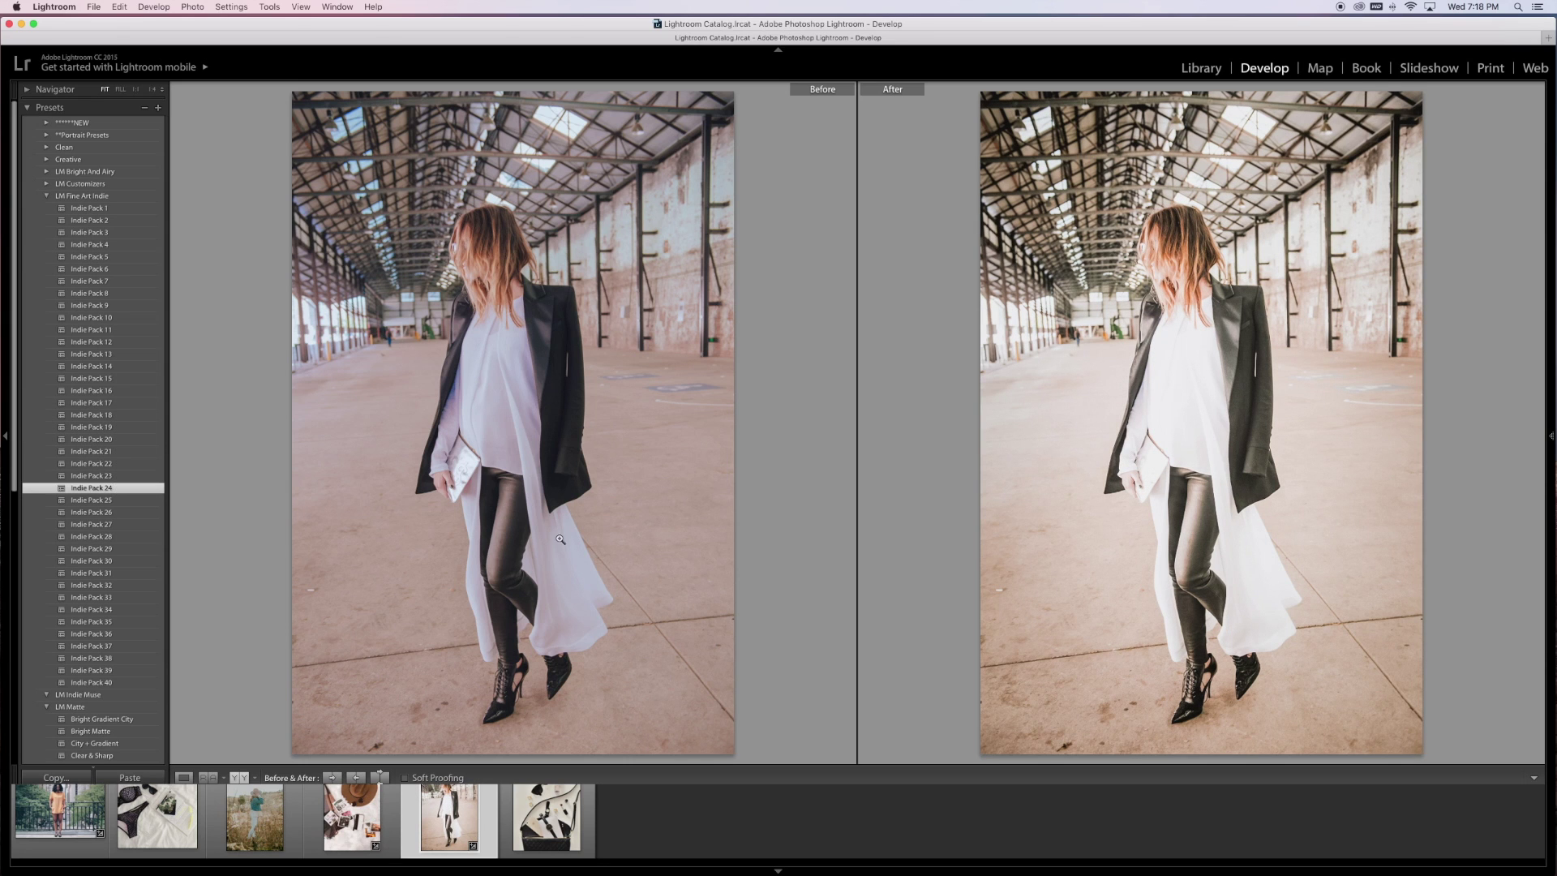
left_click(117, 510)
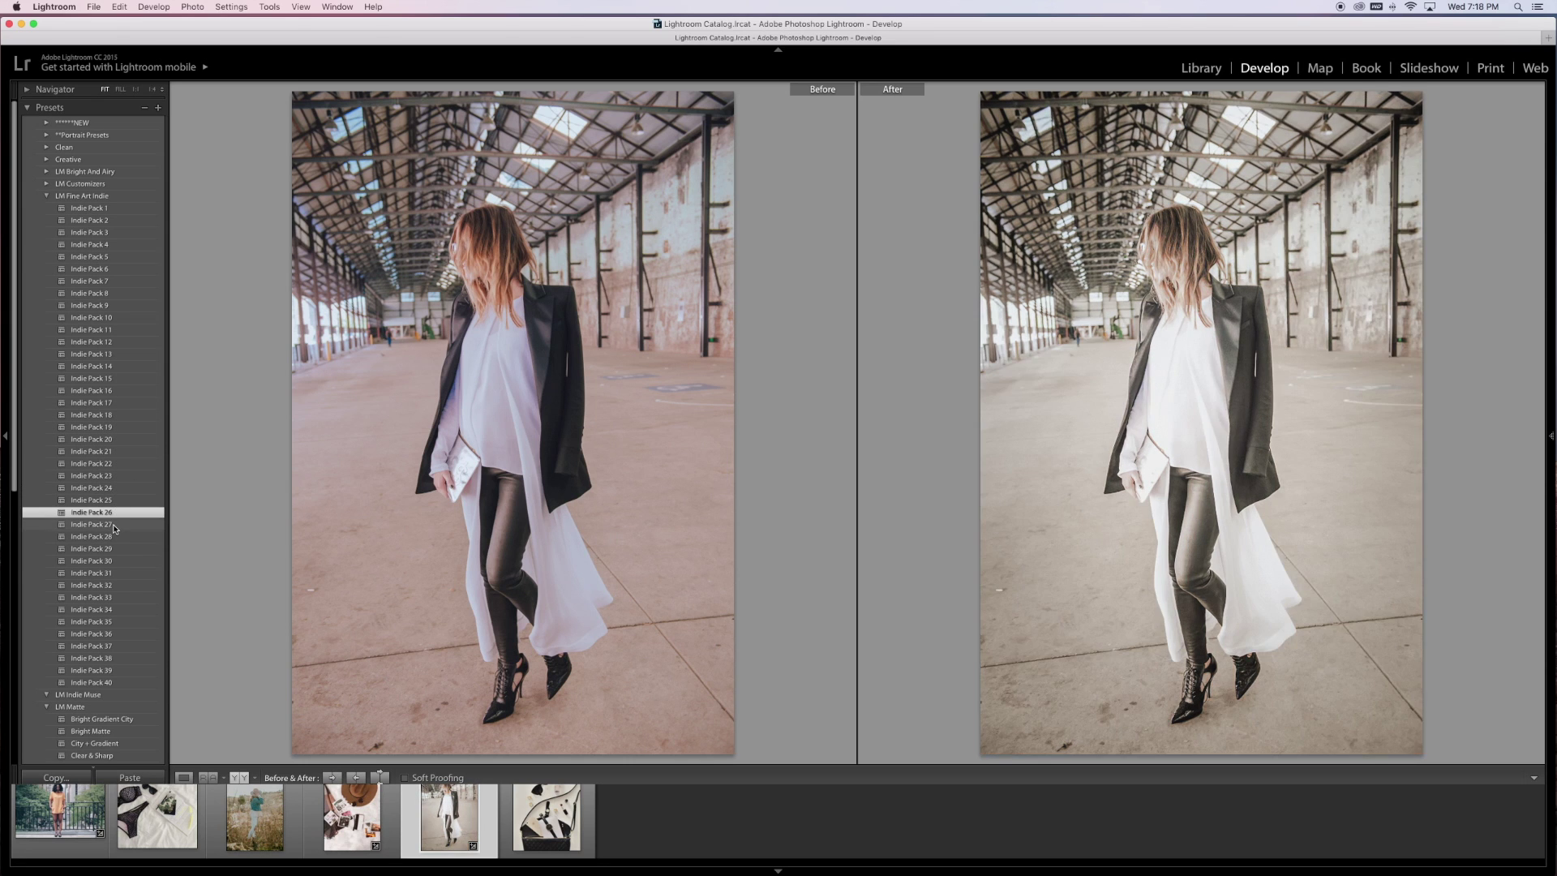
left_click(115, 525)
left_click(114, 561)
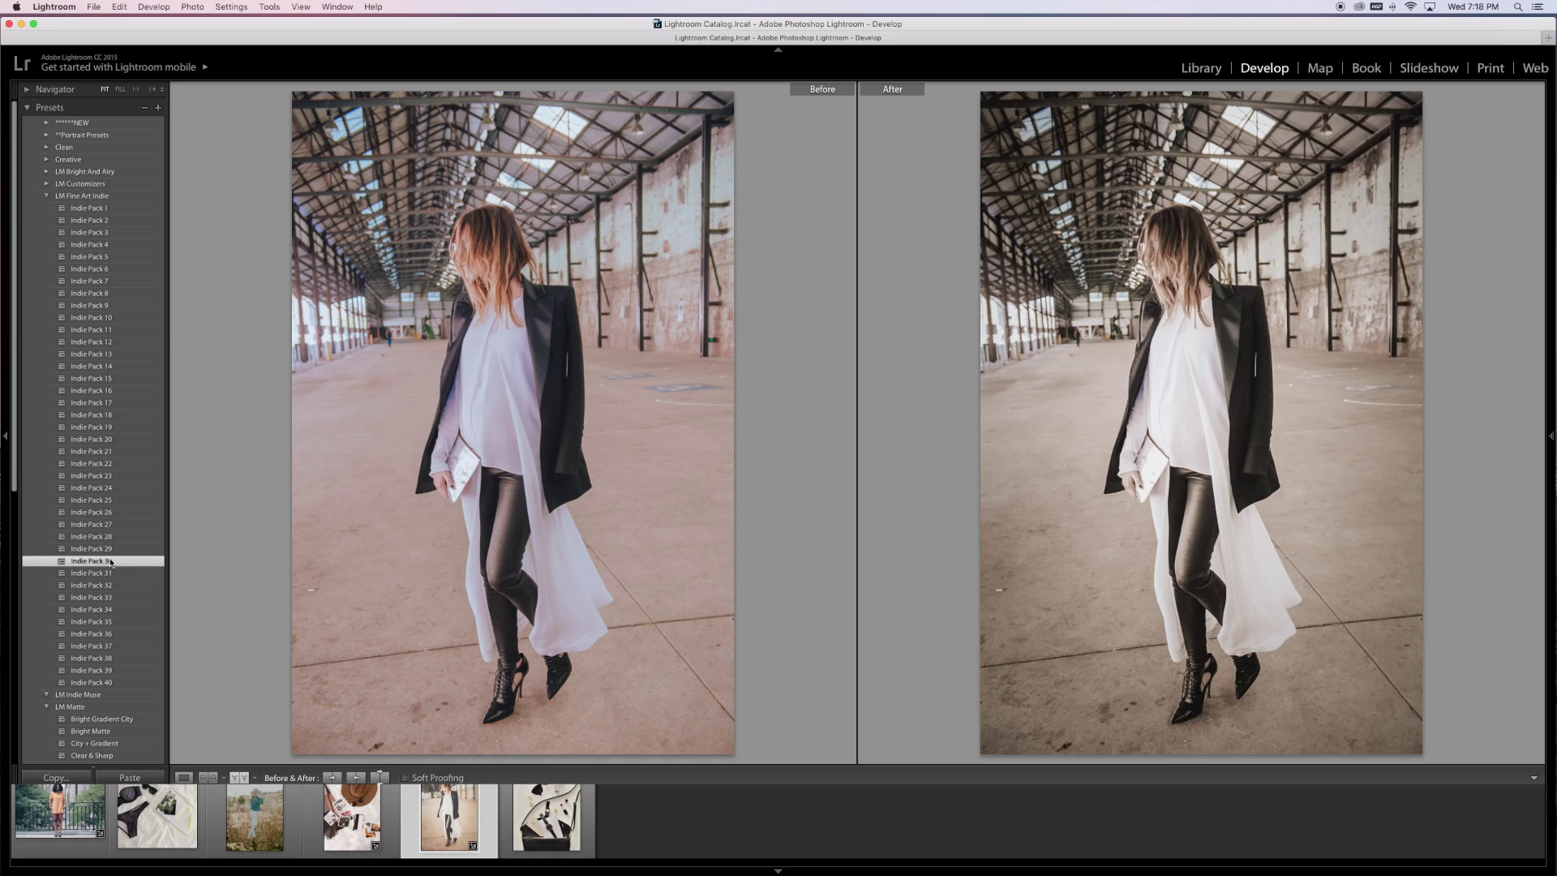
left_click(108, 584)
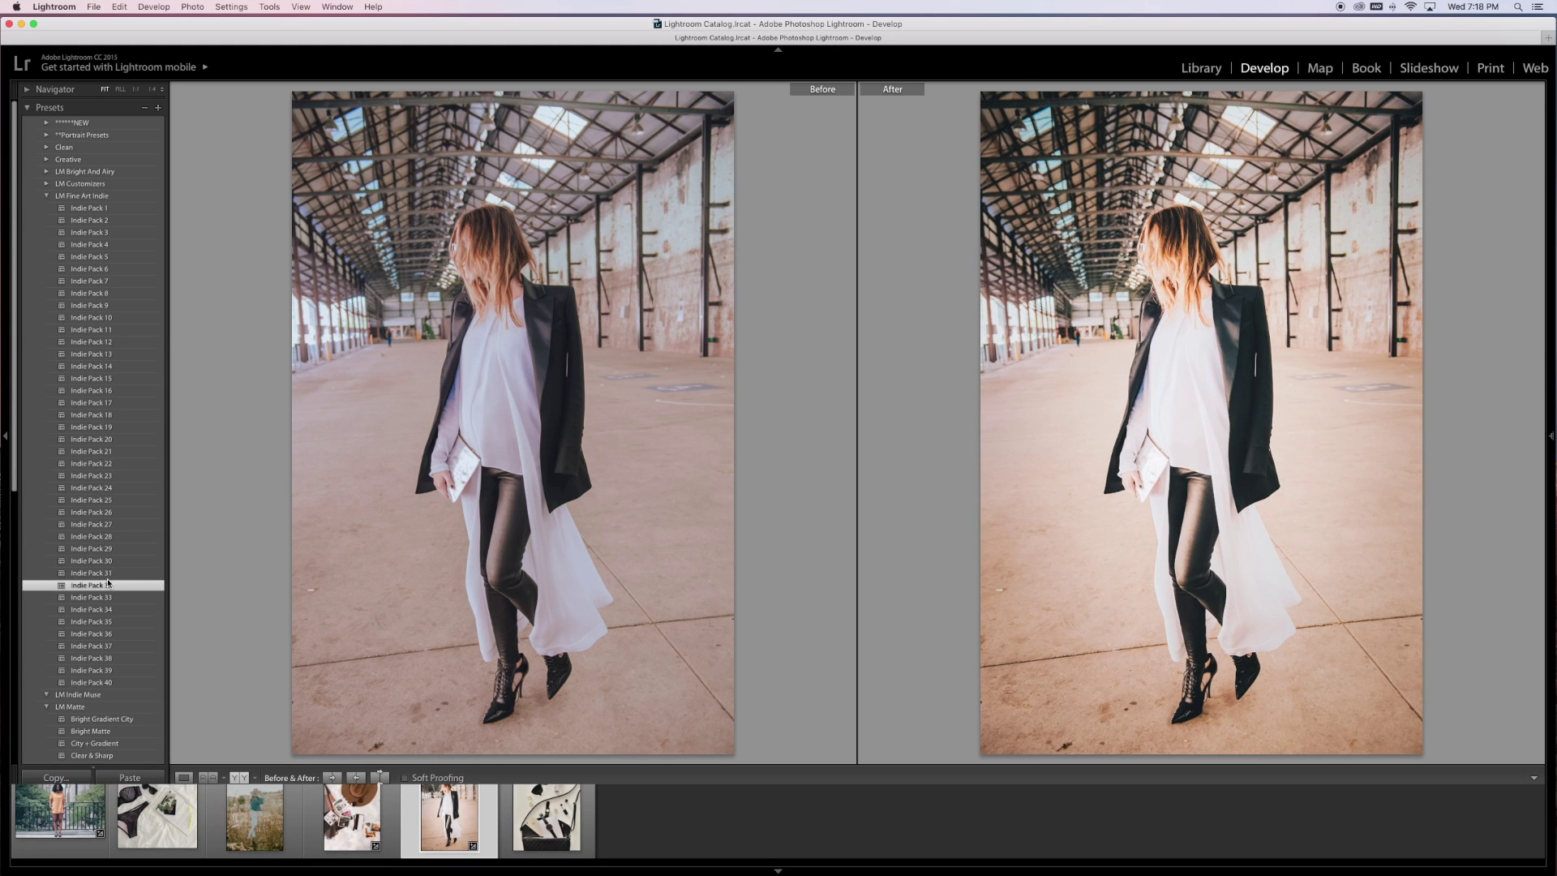
left_click(112, 610)
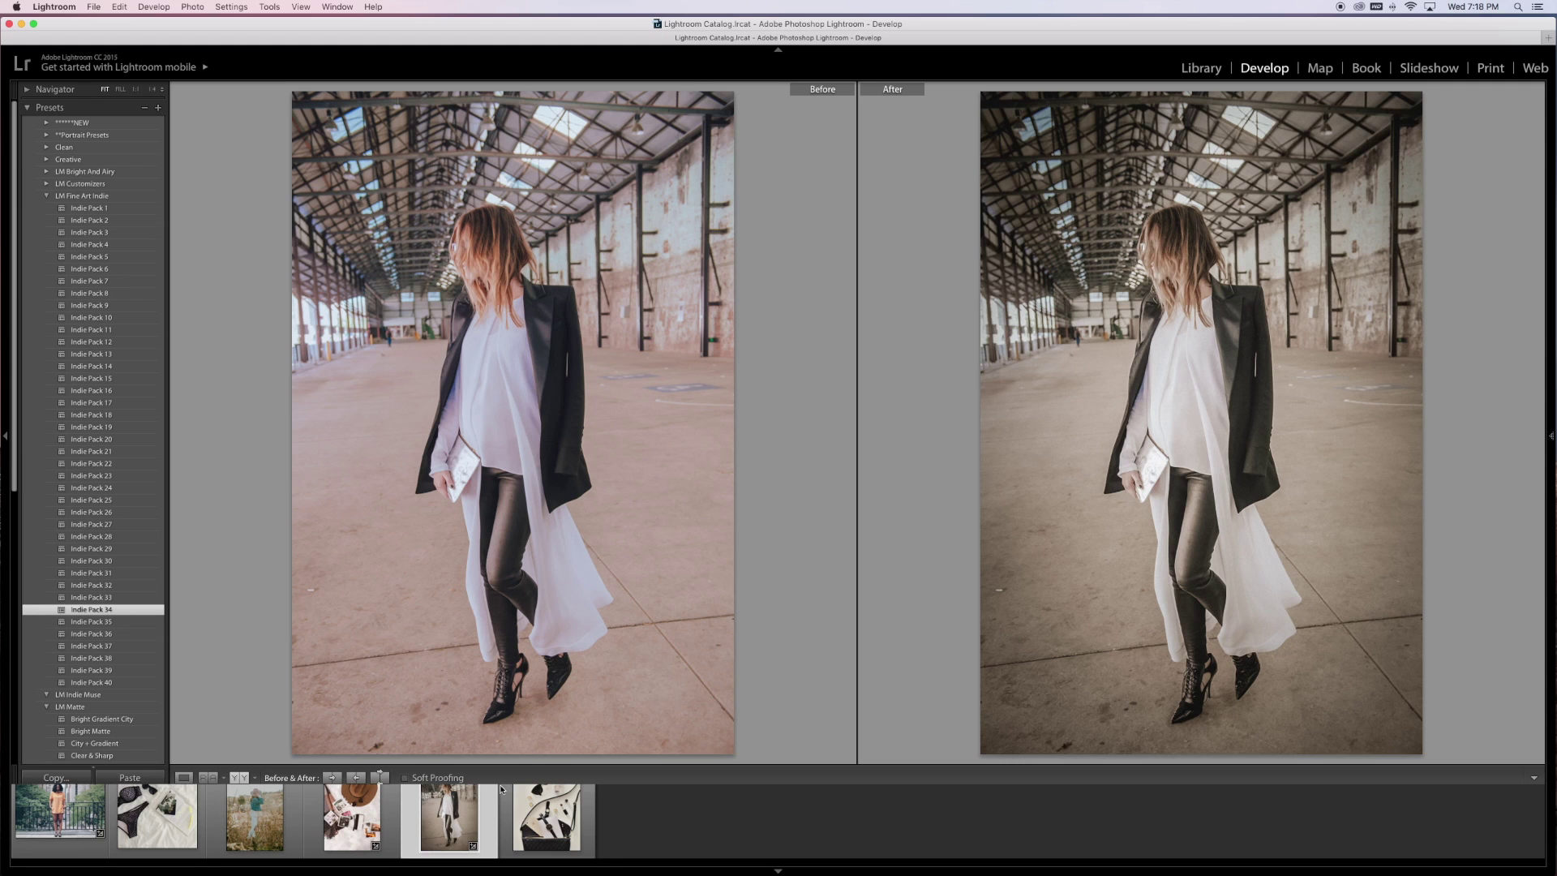
left_click(529, 801)
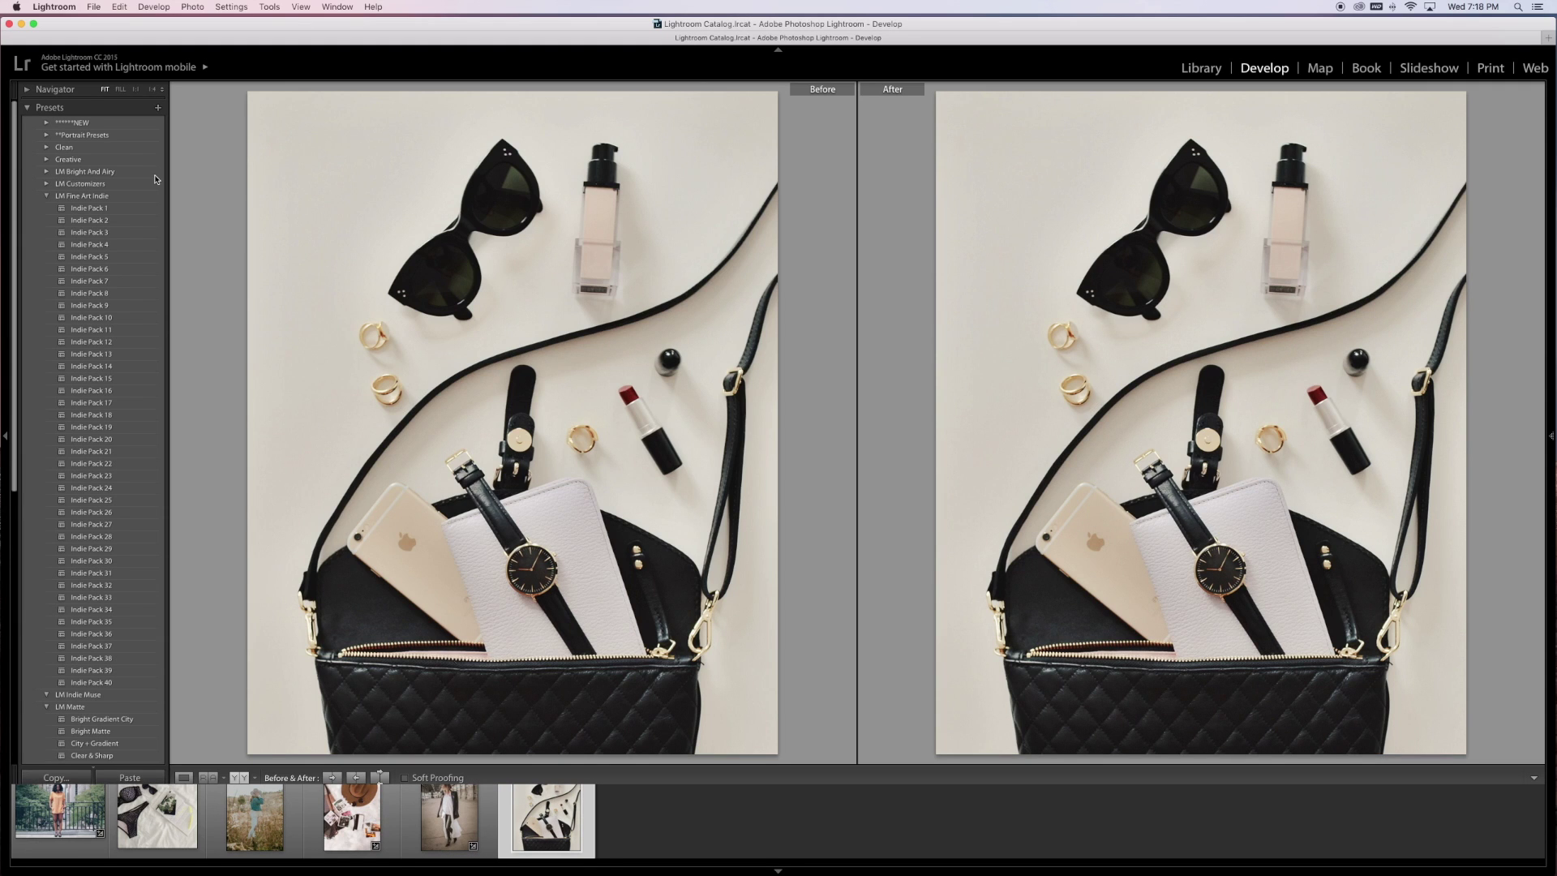
Apply LM Products Brighten 1, then Remove Yellow Cast 1, and finally High Contrast to the handbag flat-lay.
left_click(46, 199)
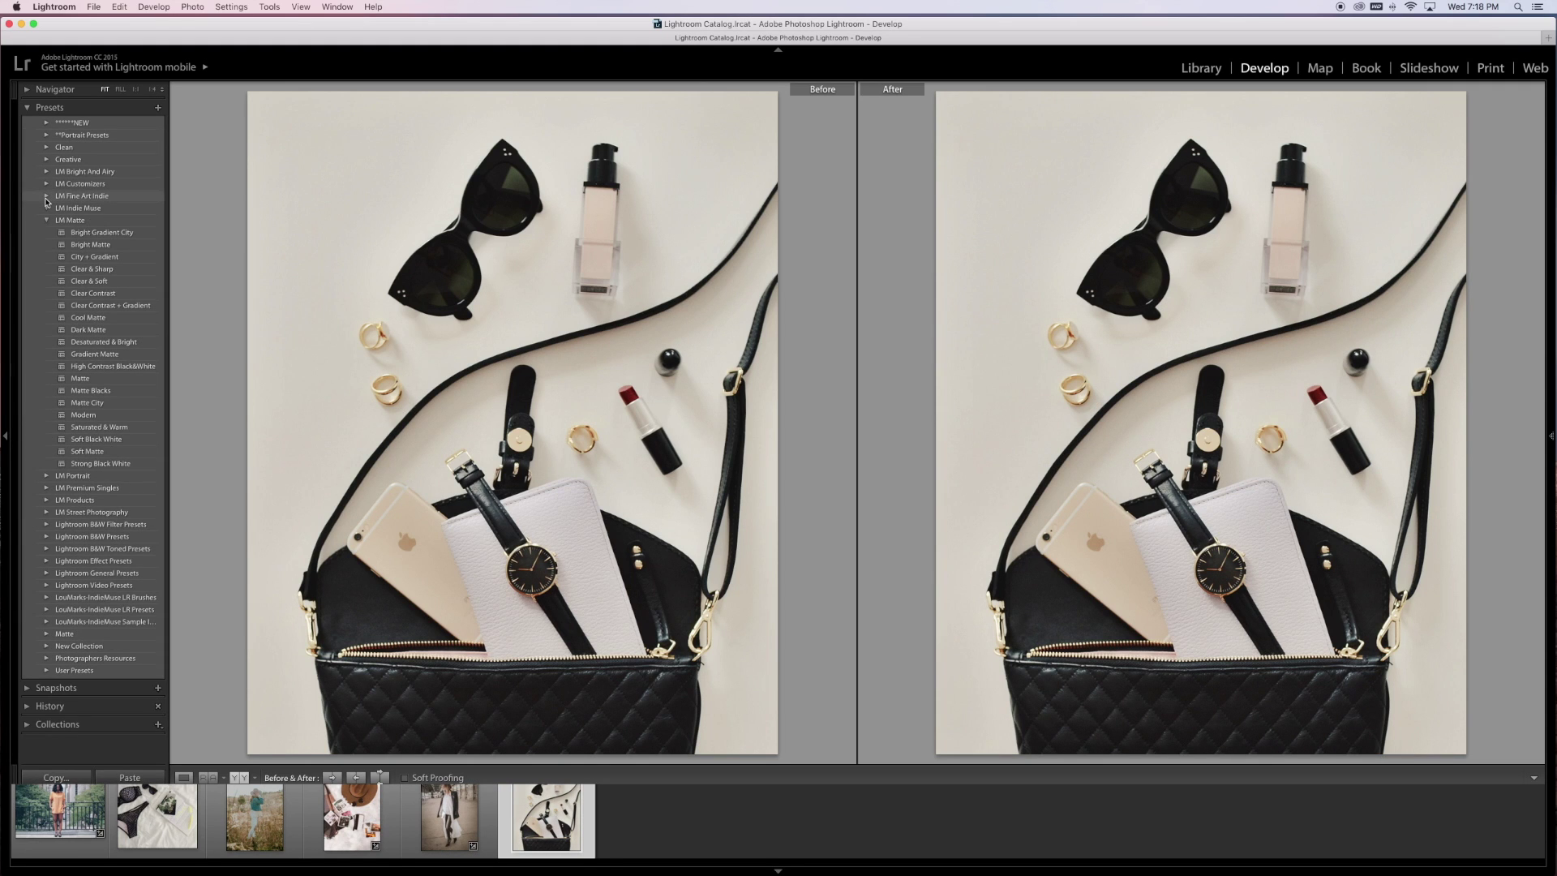
left_click(46, 220)
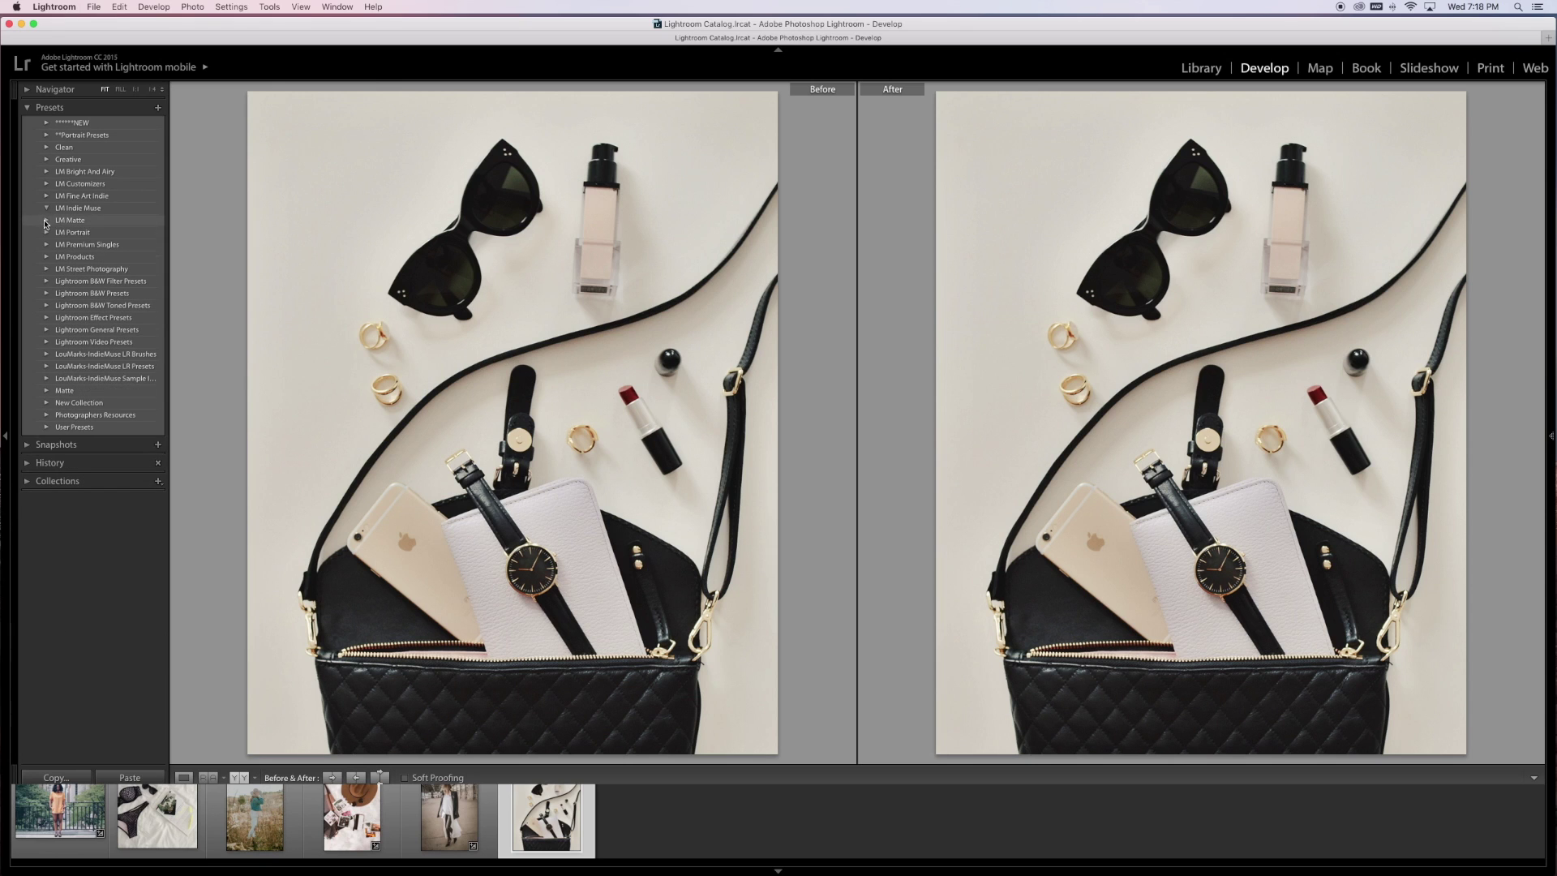
left_click(46, 256)
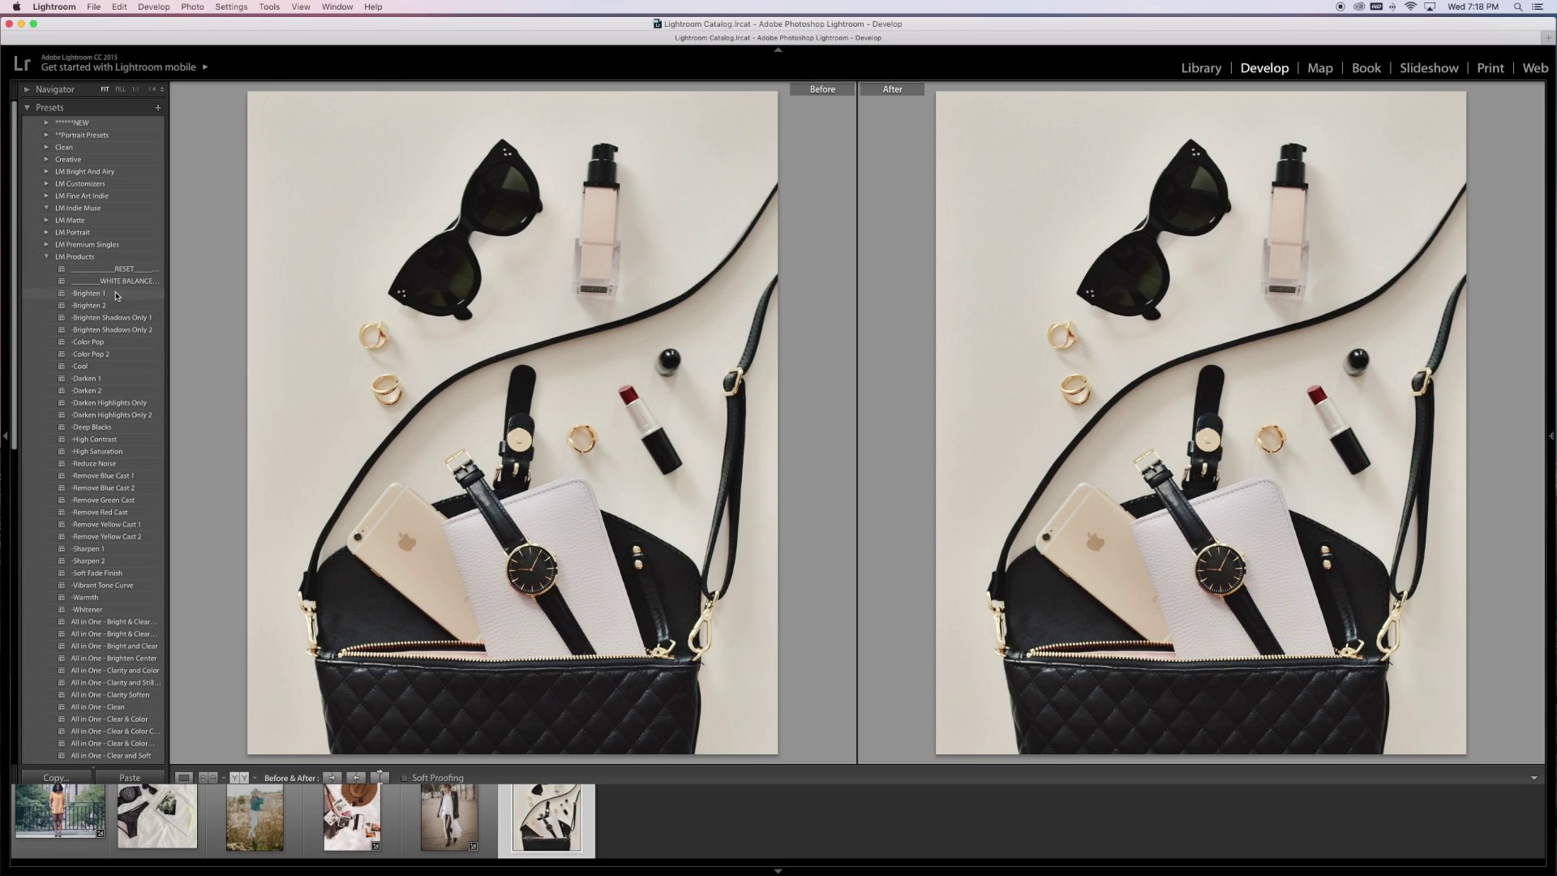
left_click(116, 293)
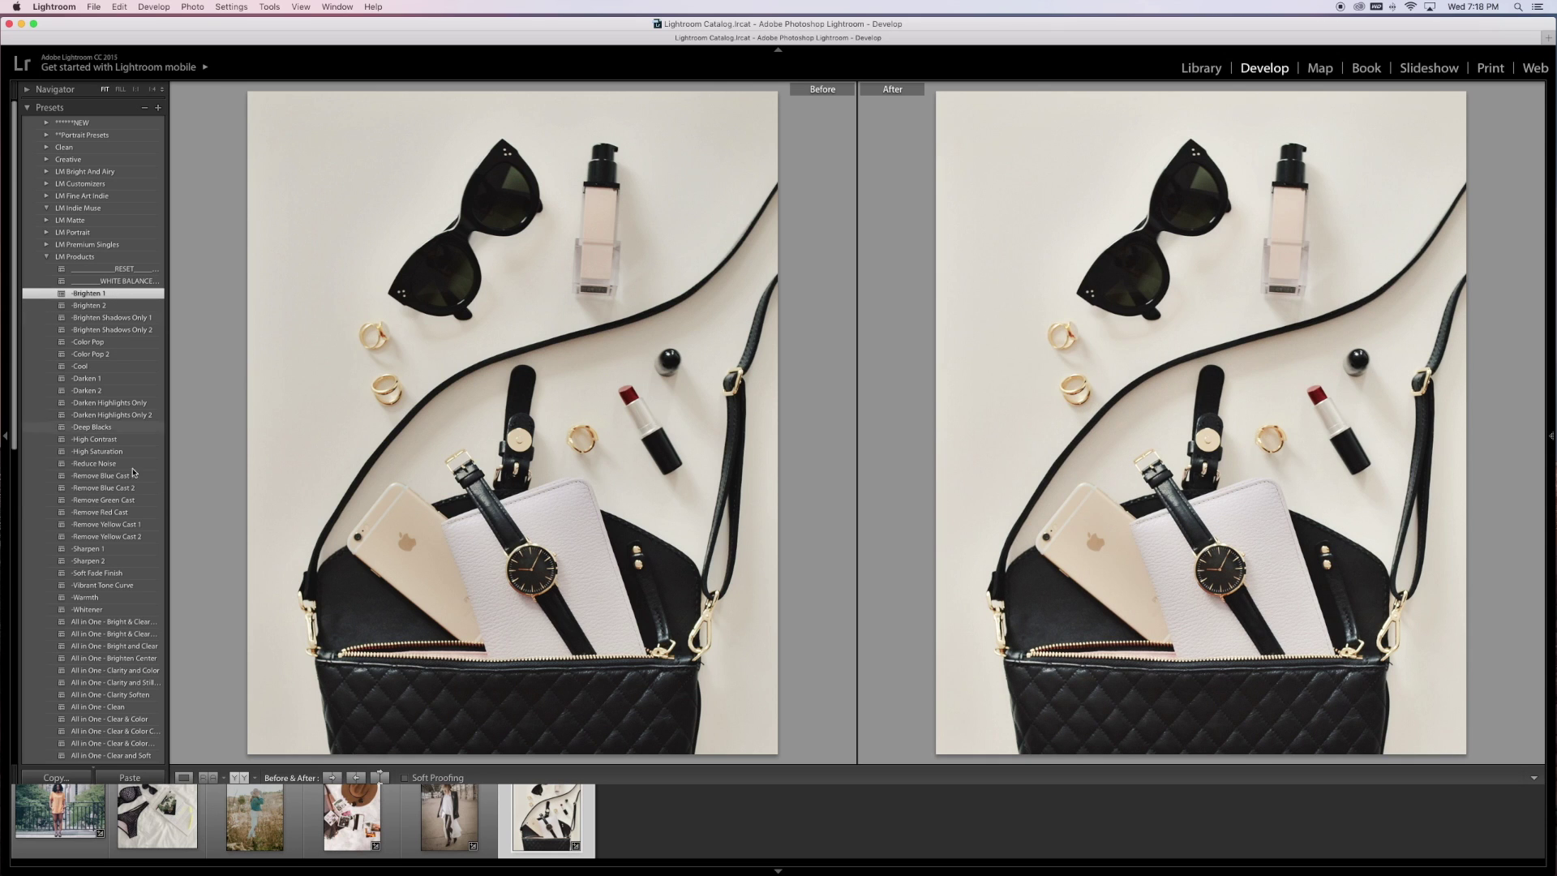
left_click(137, 525)
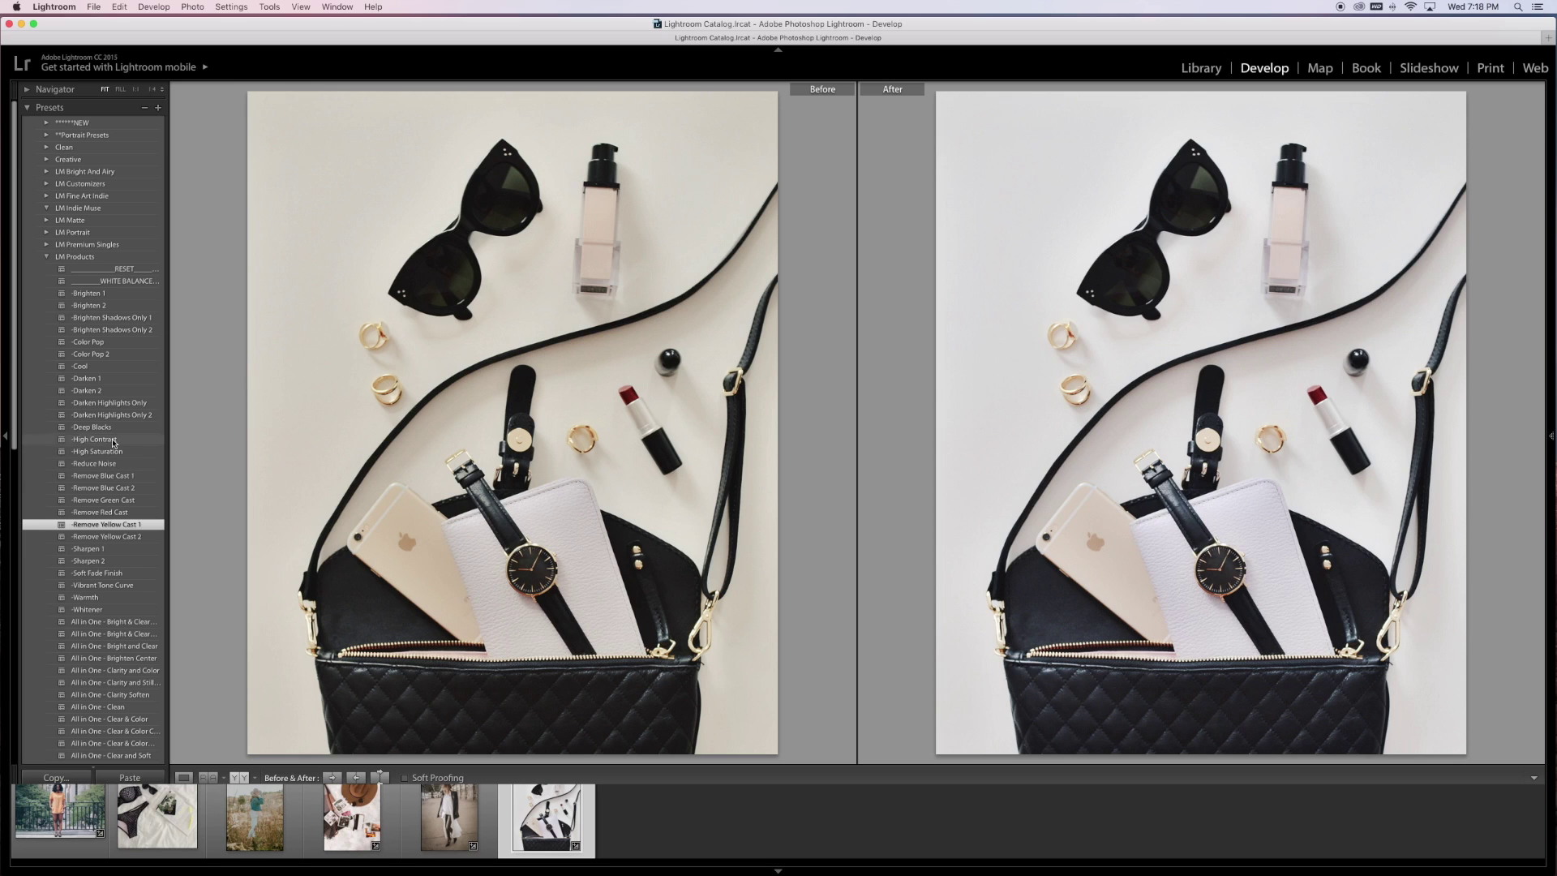
left_click(114, 440)
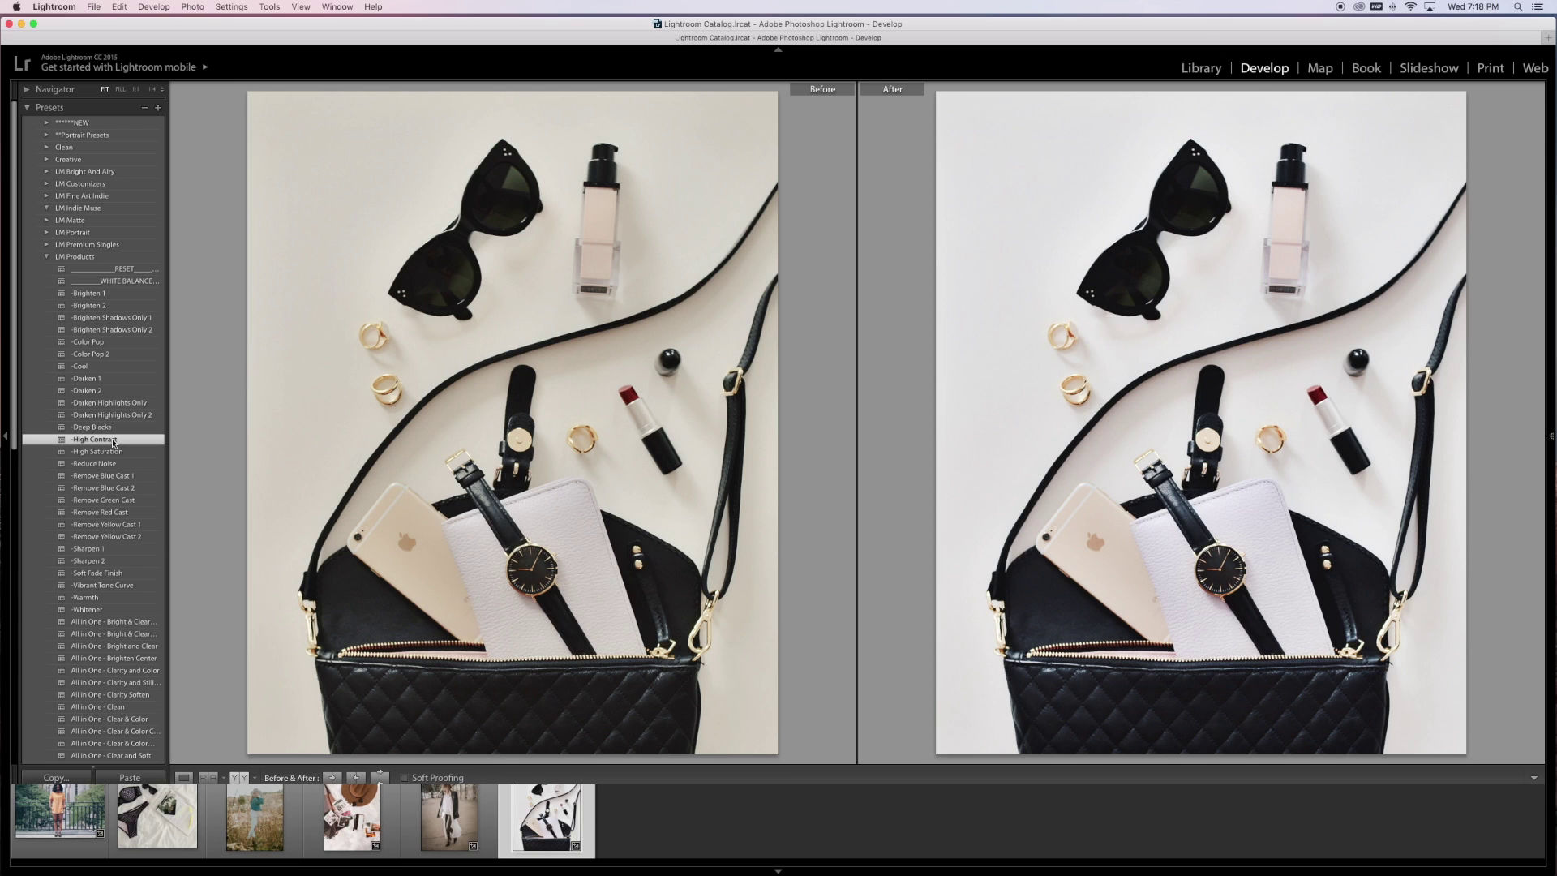
left_click(46, 256)
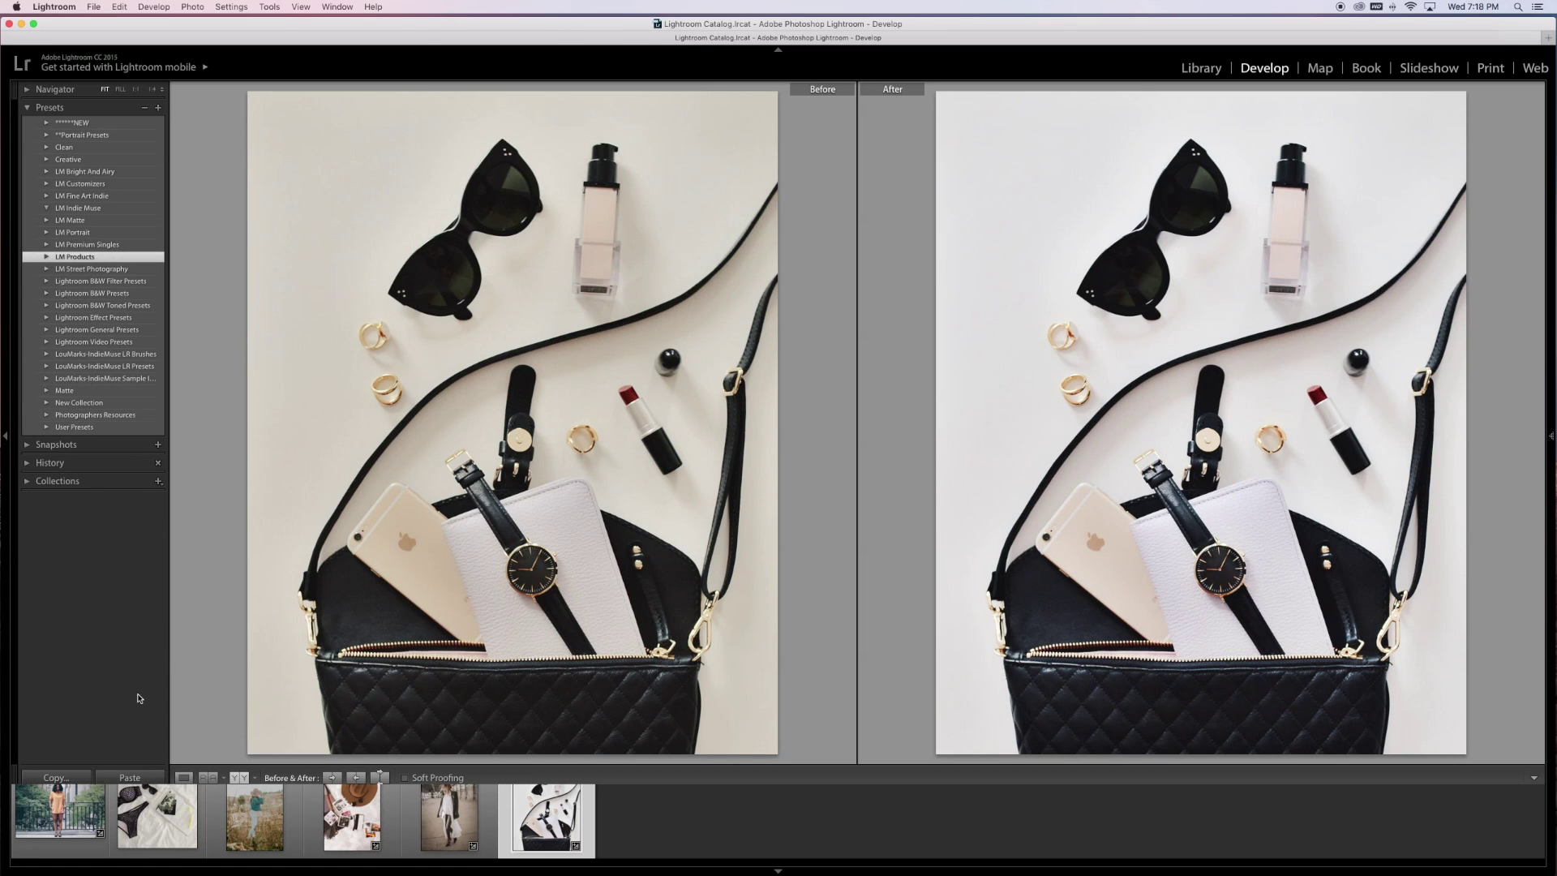
left_click(54, 810)
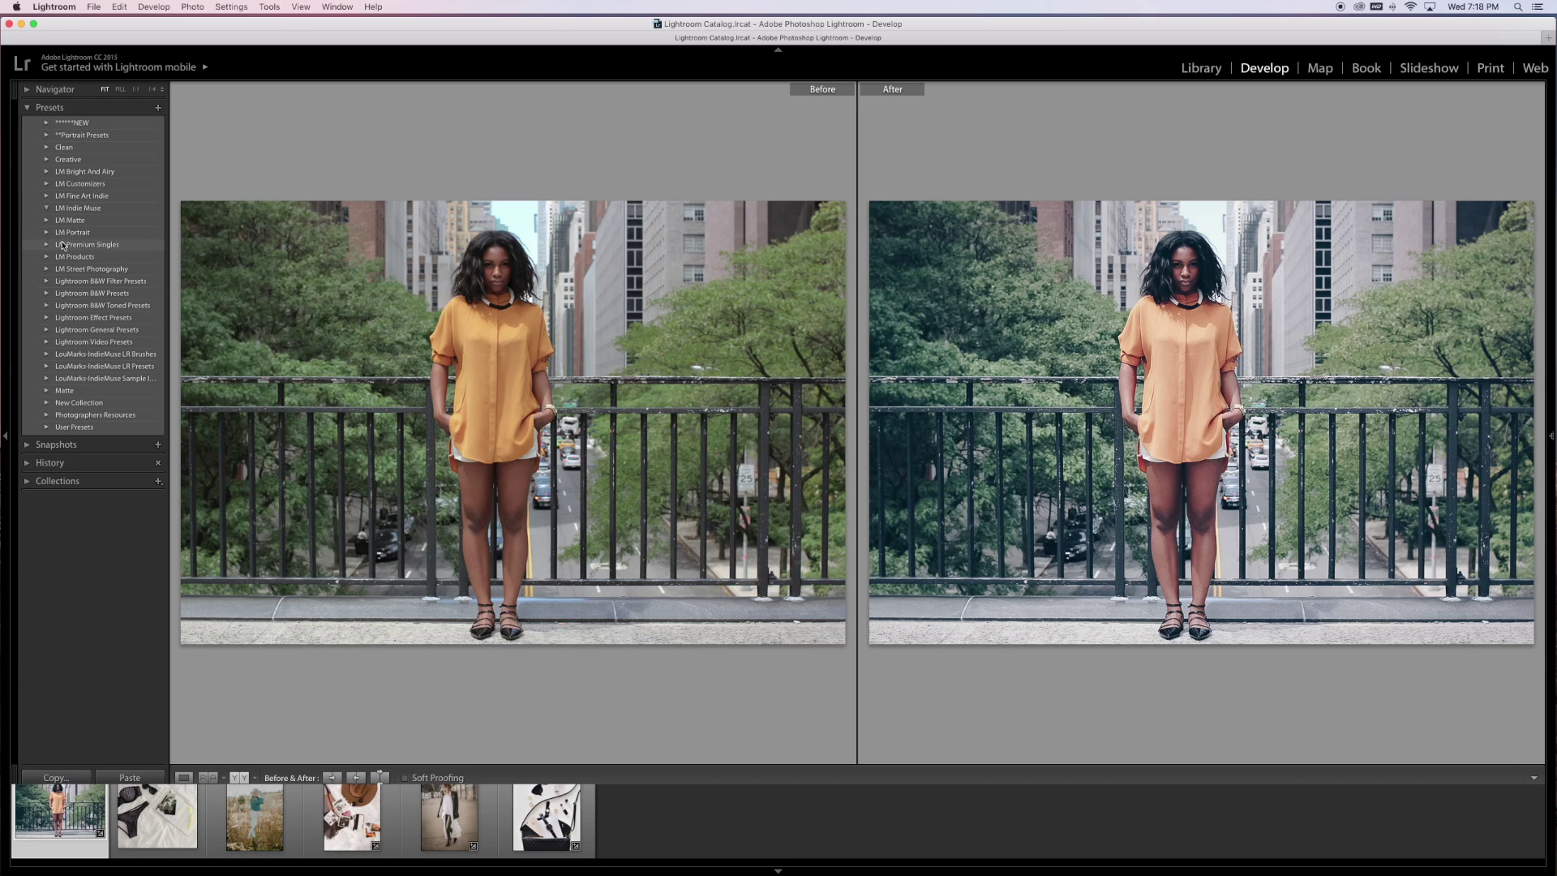
Try LM Bright And Airy presets .01 through .09 on the bridge photo, settling on Bright & Airy.10.
left_click(47, 172)
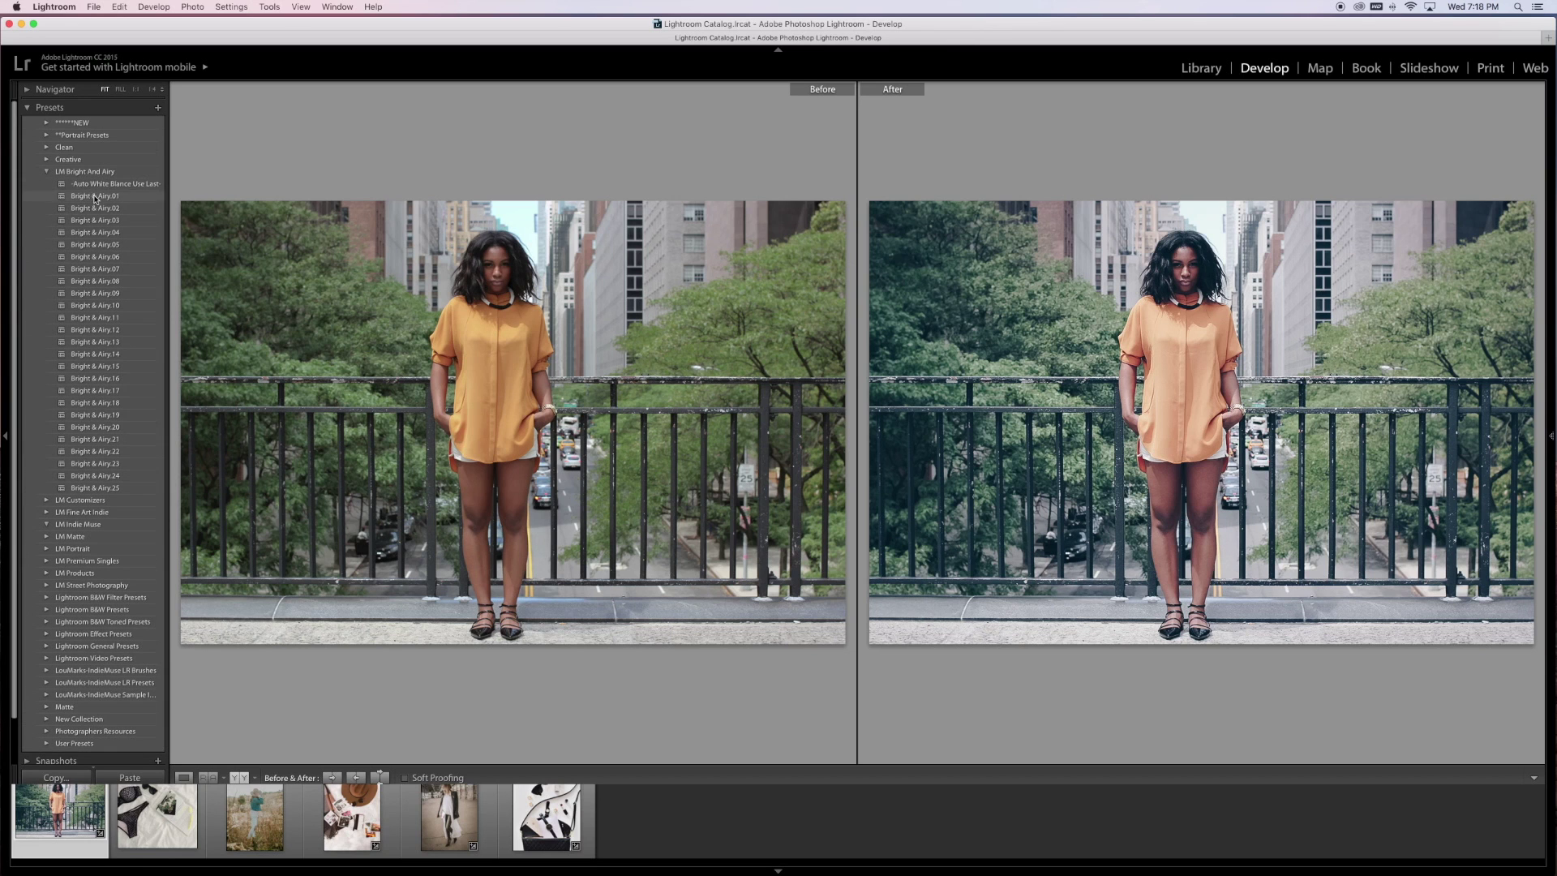
left_click(95, 197)
left_click(95, 208)
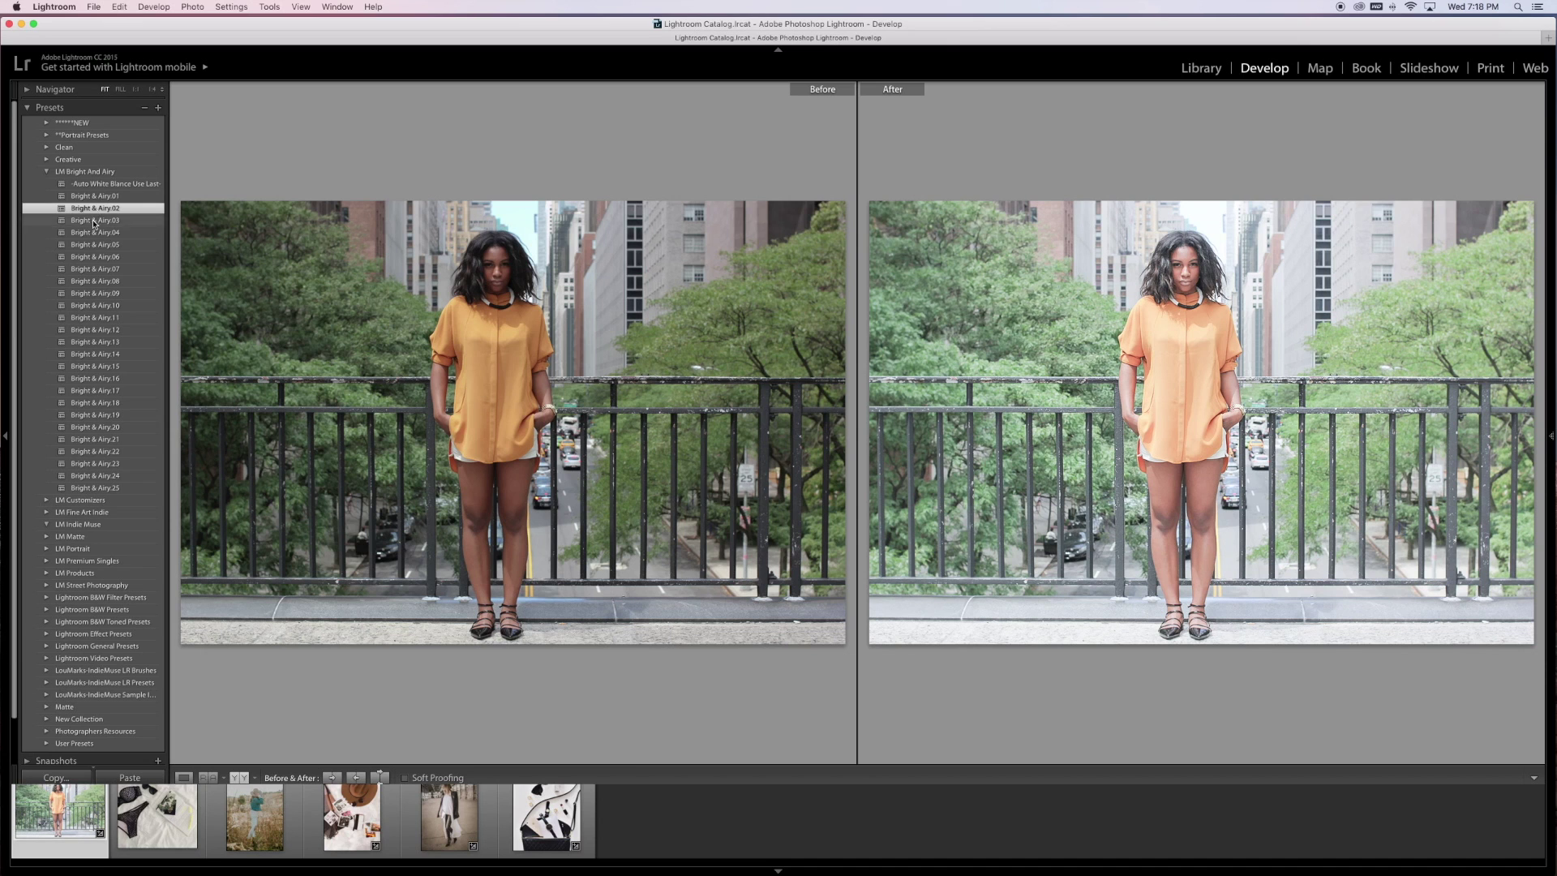
left_click(95, 221)
left_click(95, 233)
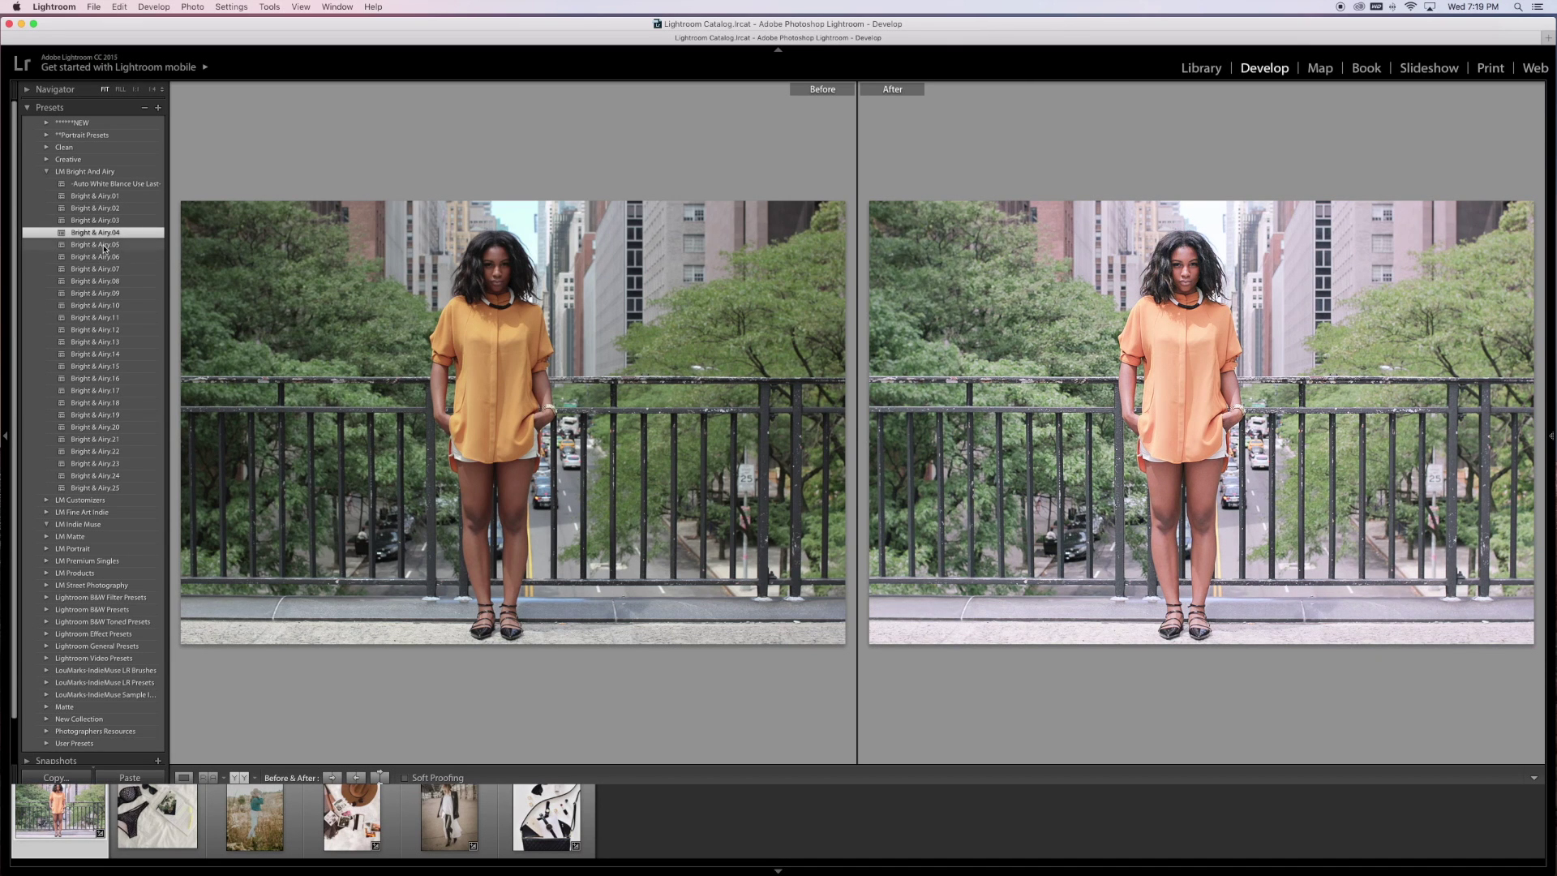
left_click(103, 245)
left_click(109, 257)
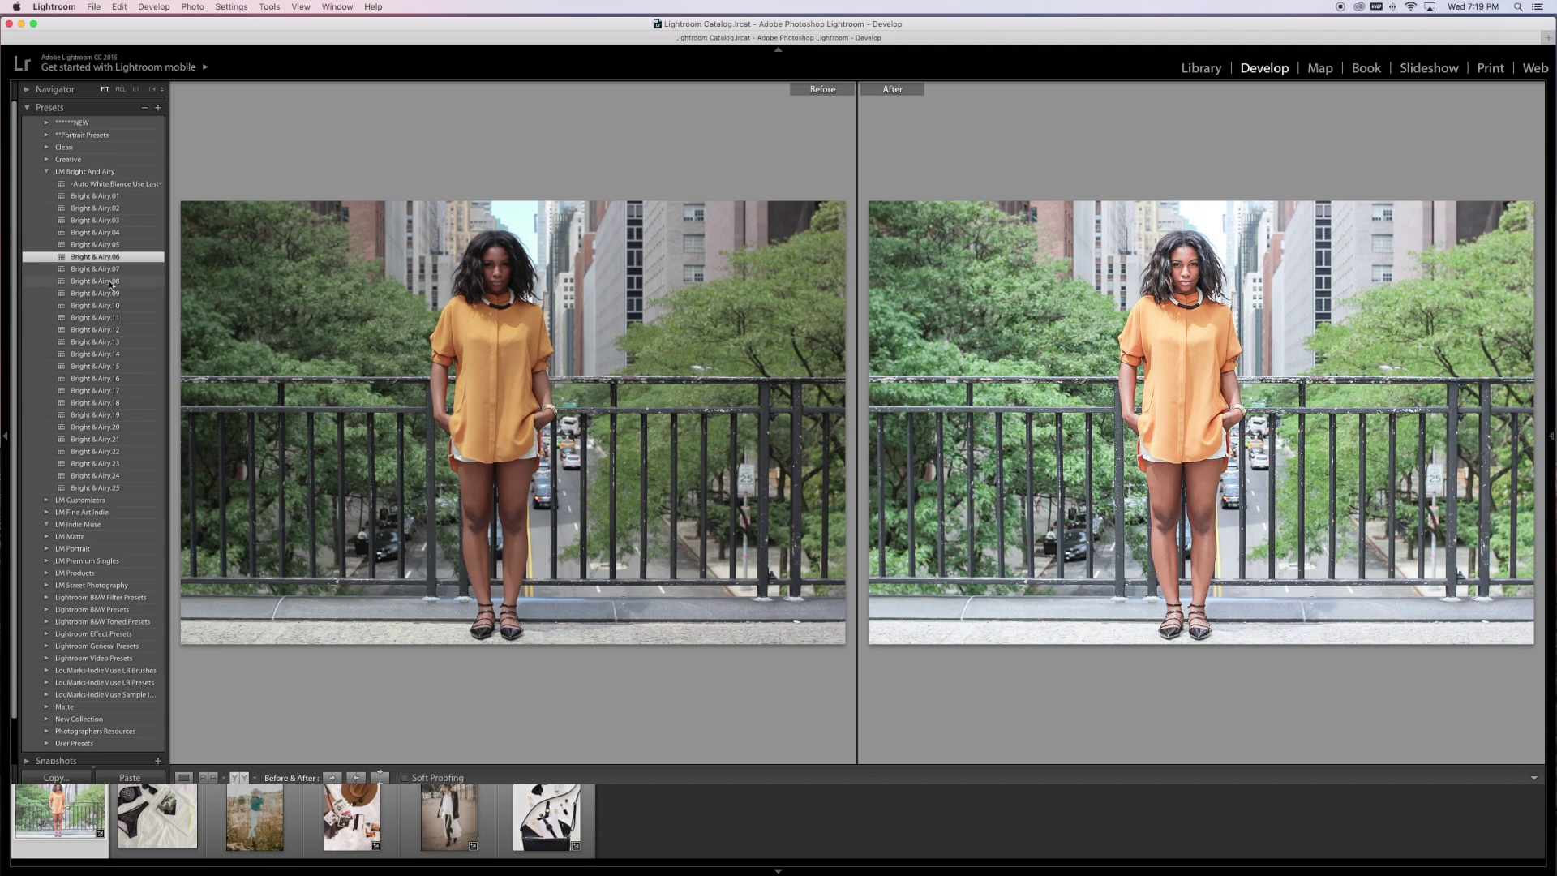
left_click(109, 279)
left_click(105, 295)
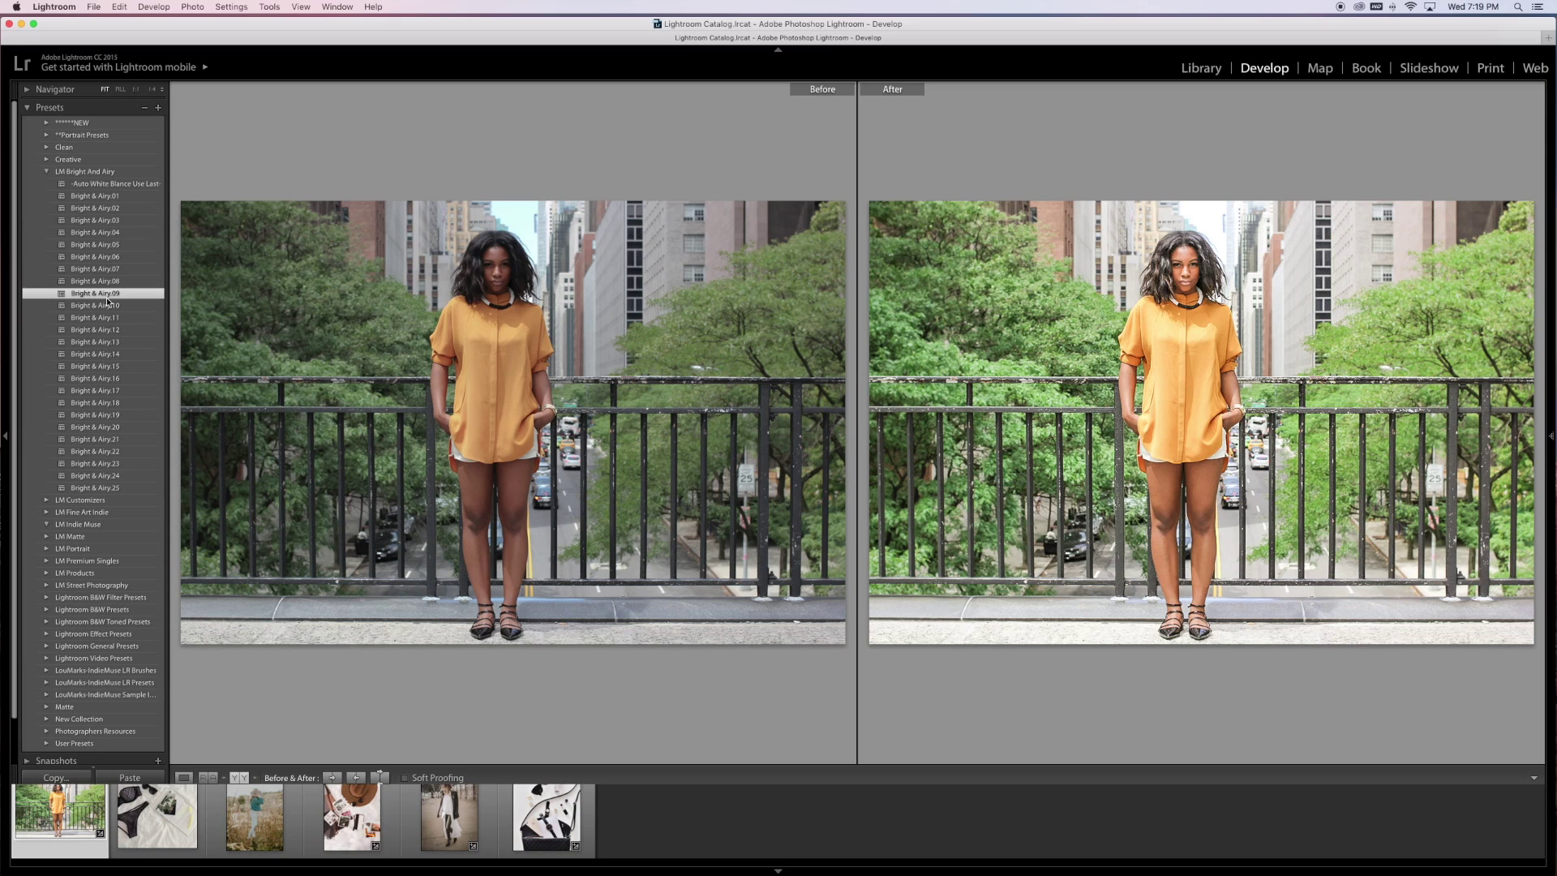
left_click(113, 306)
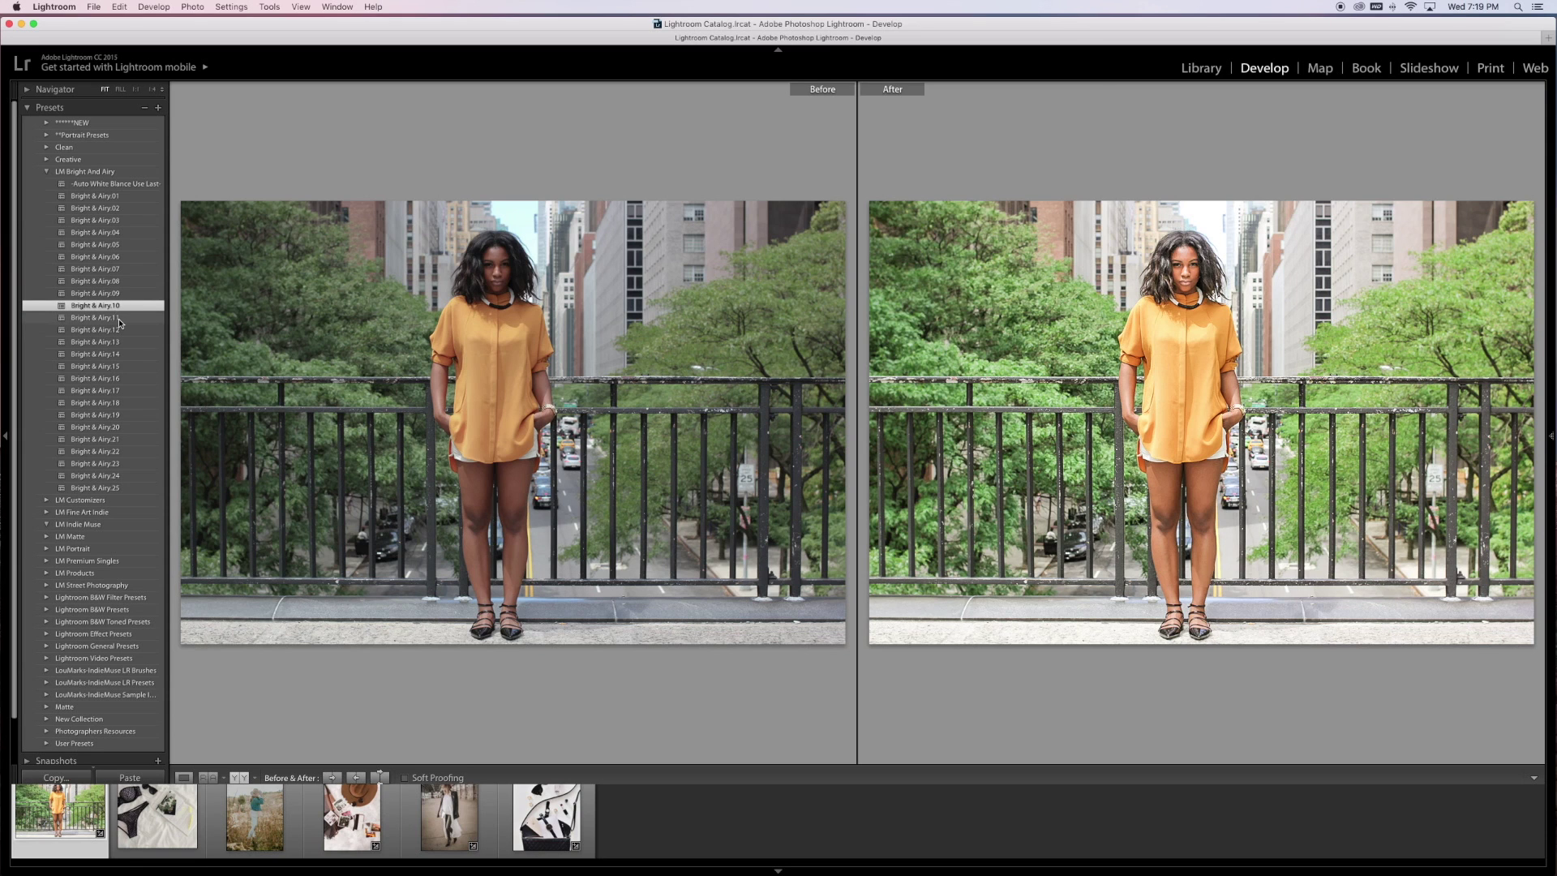
left_click(47, 174)
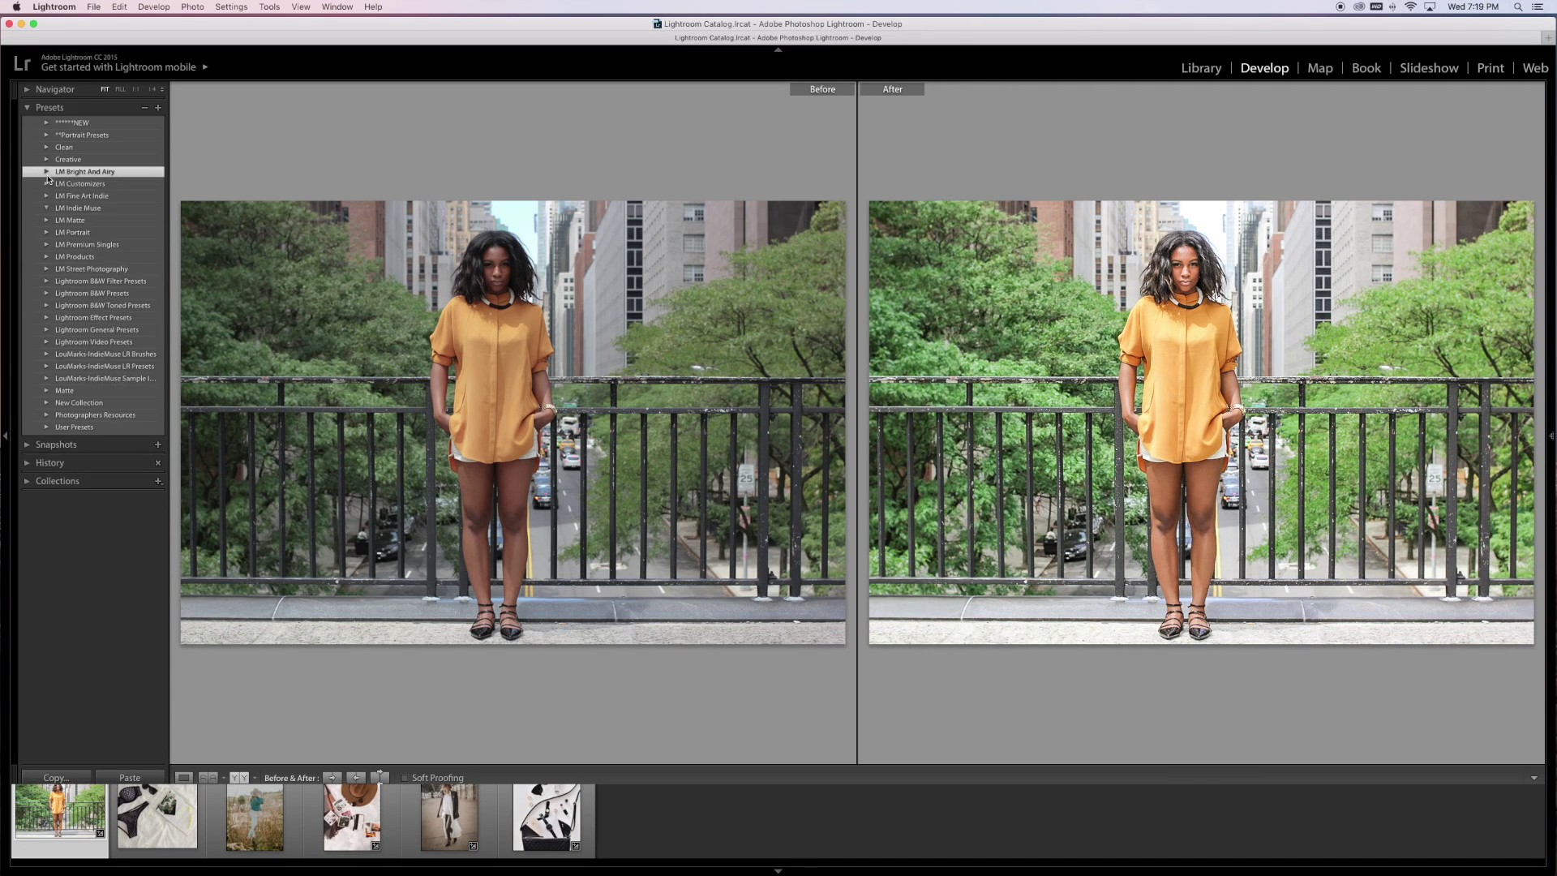